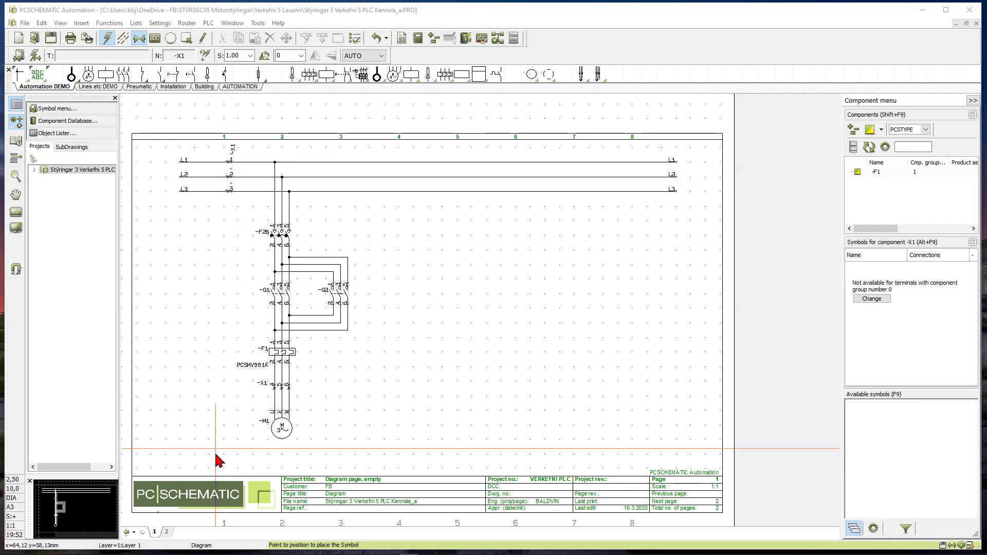
# Delete only the symbols of -X1 terminals 1, 2 and 3 on the L1, L2 and L3 lines, closing the lines.
pyautogui.click(166, 533)
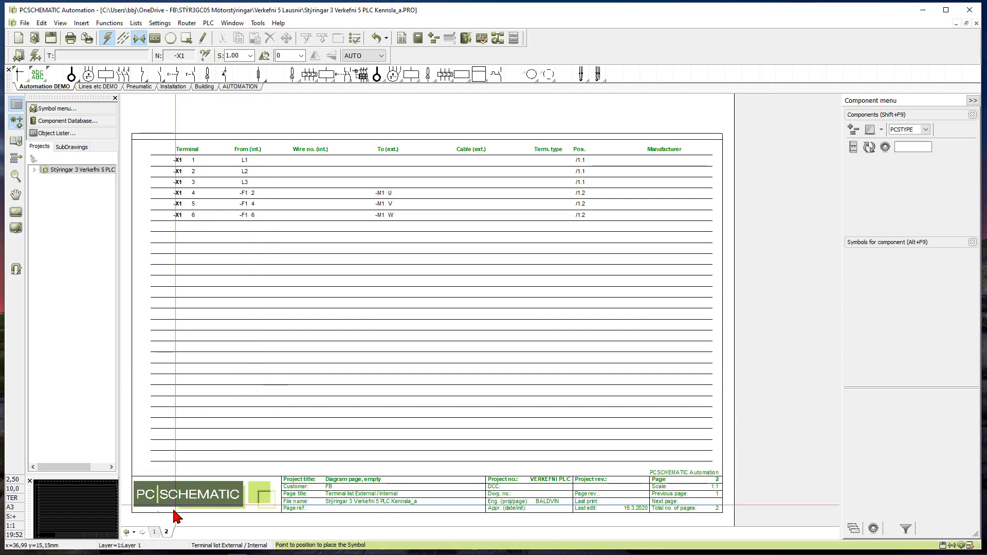
pyautogui.click(155, 533)
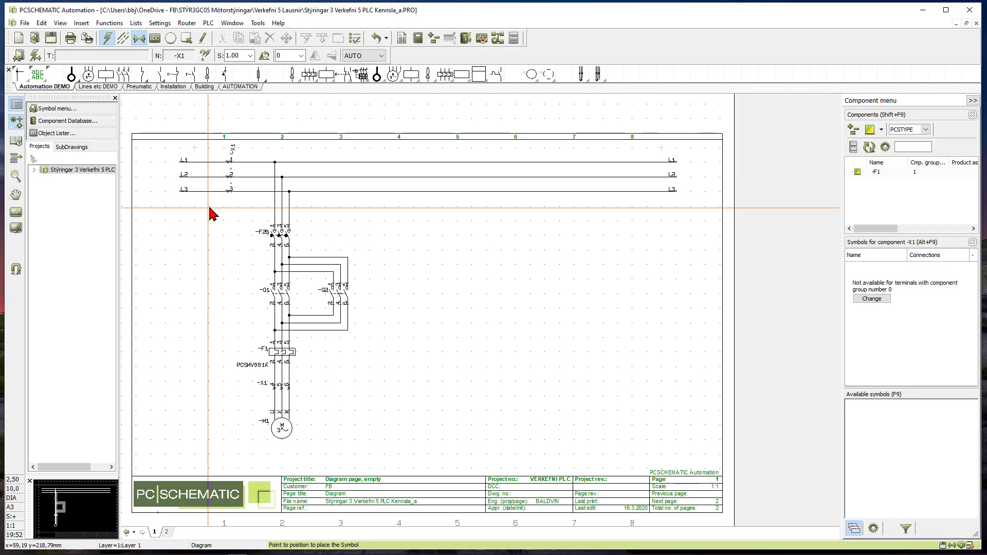
pyautogui.click(17, 177)
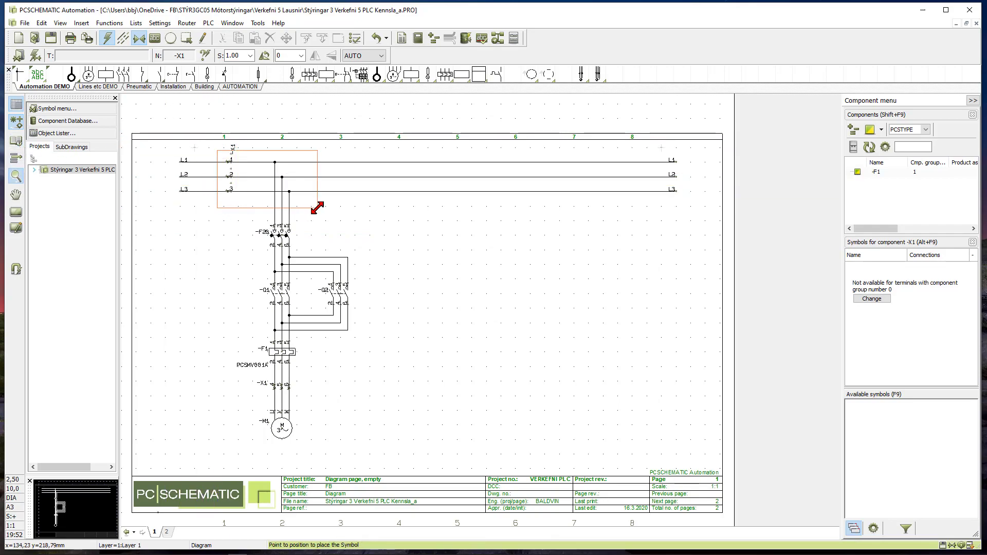
pyautogui.moveTo(318, 207); pyautogui.dragTo(318, 207)
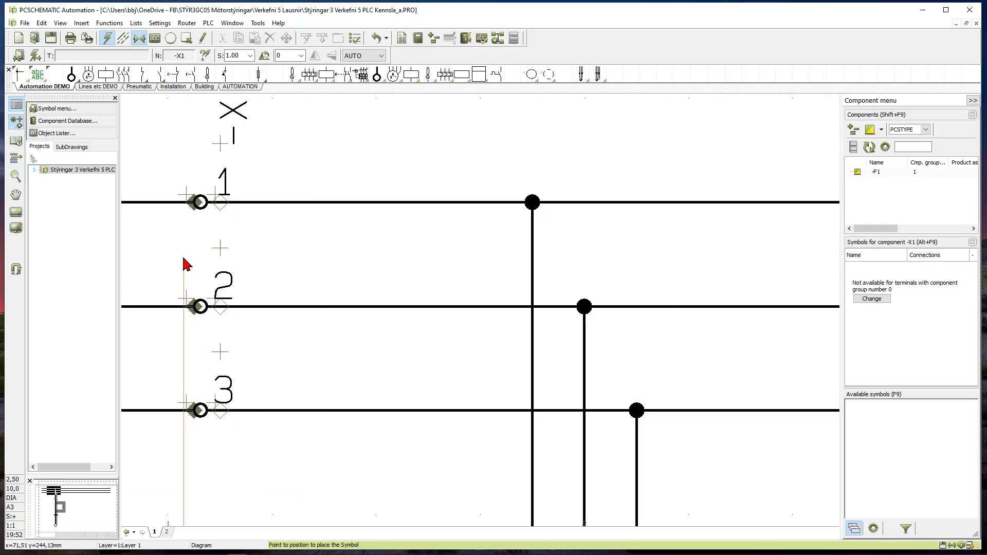
pyautogui.click(196, 207)
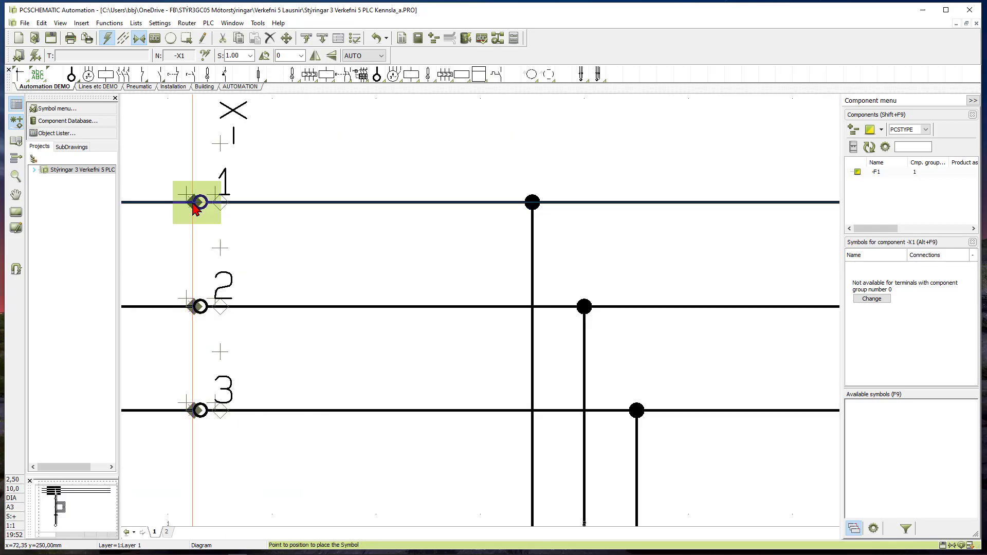
pyautogui.press('Delete')
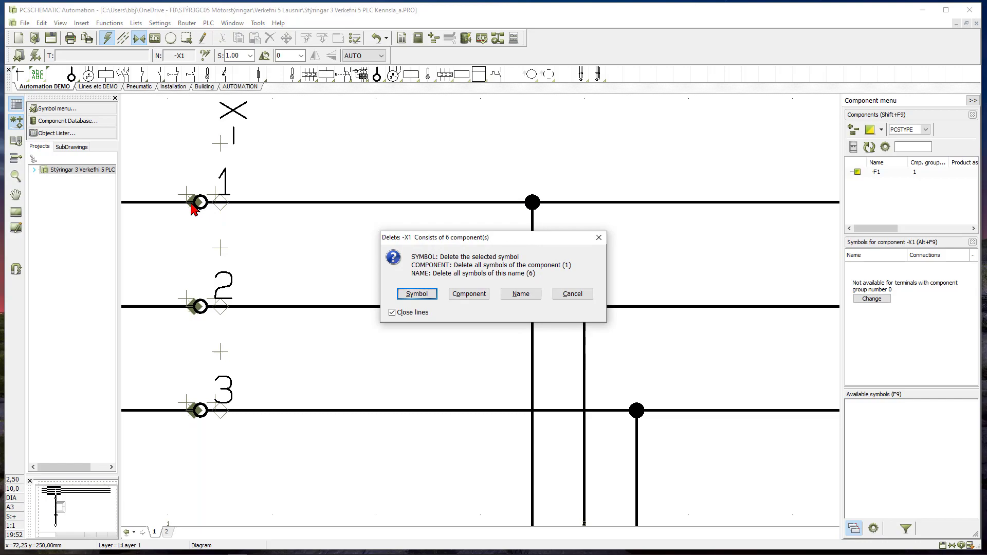
pyautogui.click(417, 294)
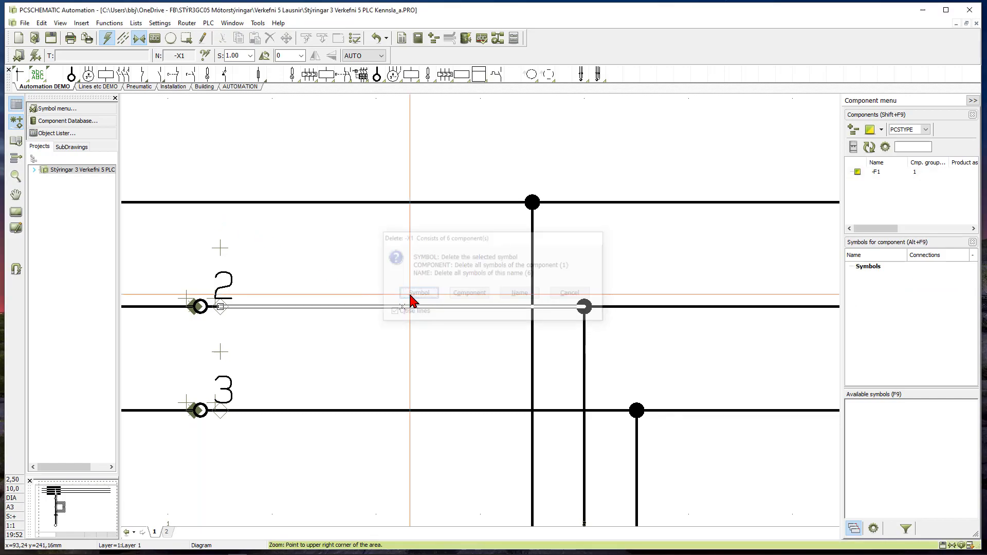
pyautogui.click(196, 310)
pyautogui.press('Delete')
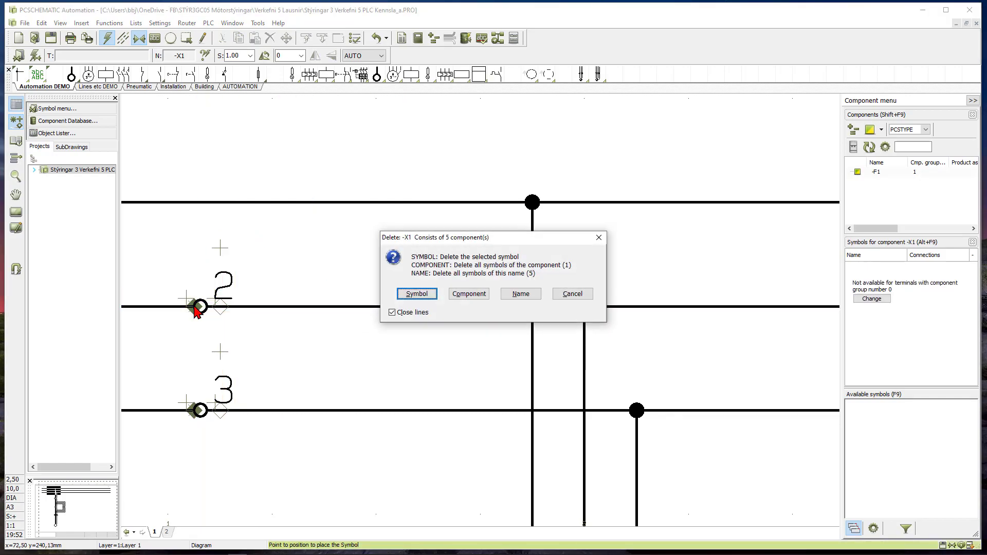
pyautogui.click(409, 297)
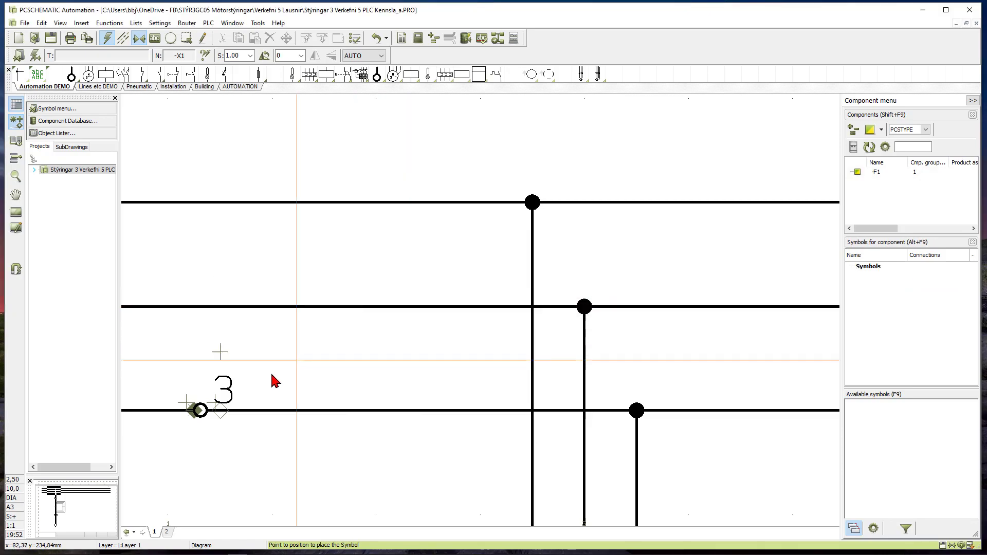
pyautogui.click(193, 412)
pyautogui.press('Delete')
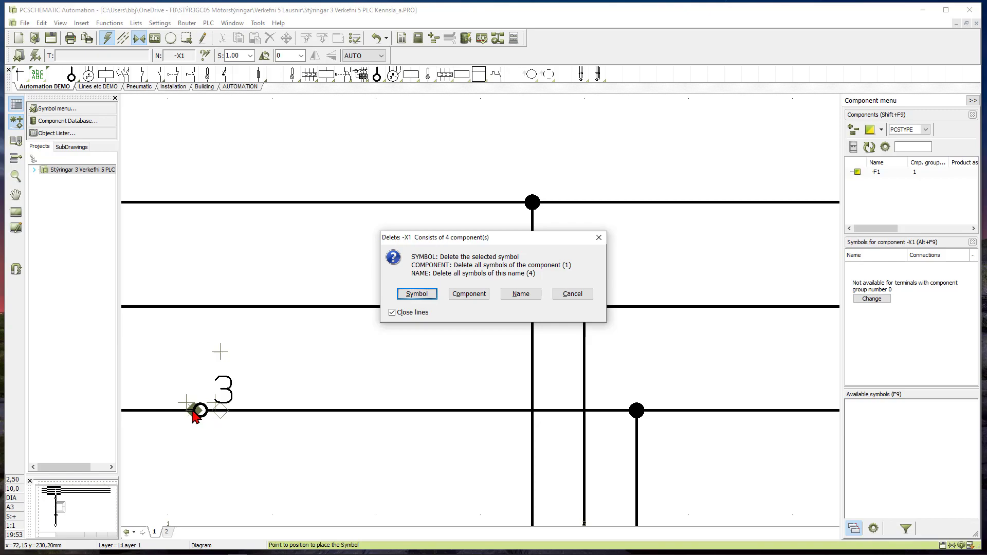
pyautogui.click(417, 297)
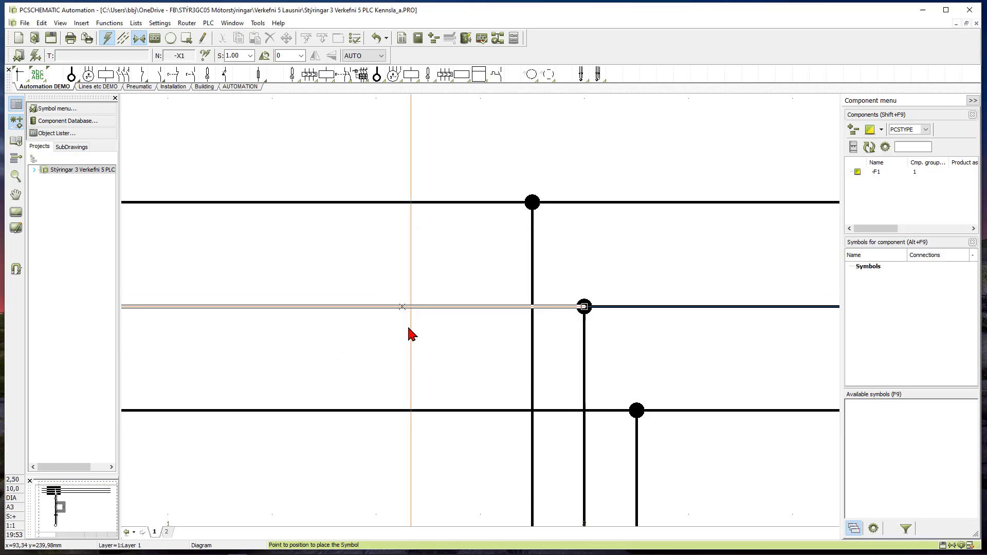
# Place a terminal symbol on the first phase line above -F20, named -X1 with connection name 1.
pyautogui.moveTo(413, 422); pyautogui.dragTo(338, 210, button='middle')
pyautogui.click(72, 75)
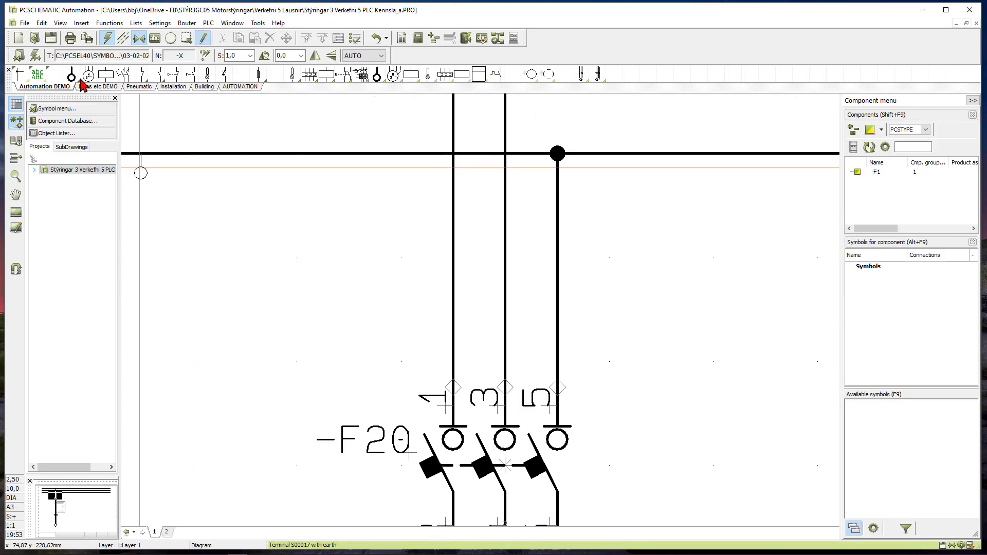
pyautogui.click(453, 283)
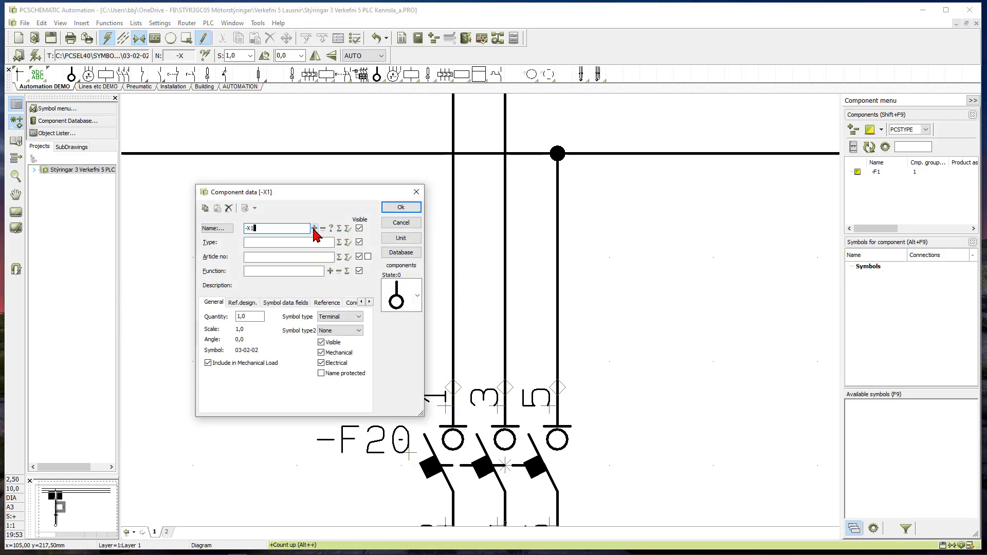
pyautogui.click(350, 303)
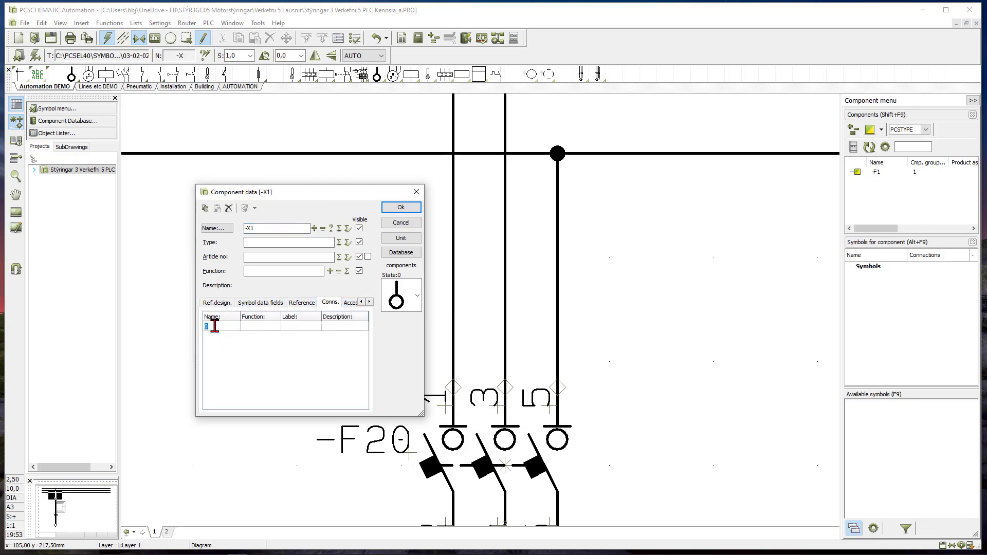
pyautogui.click(400, 209)
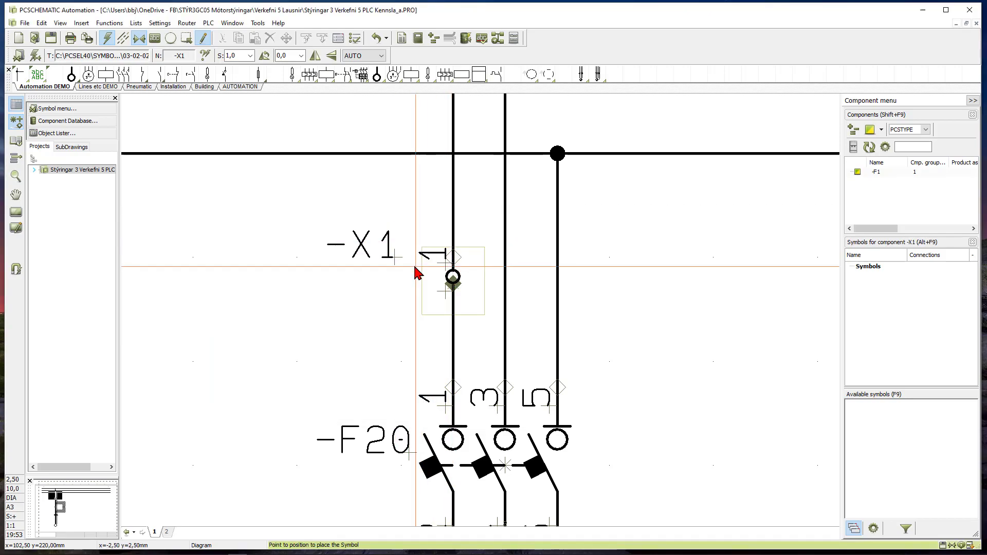
# Place -X1 terminals 2 and 3 on the second and third phase lines above -F20, with their component names hidden.
pyautogui.click(506, 297)
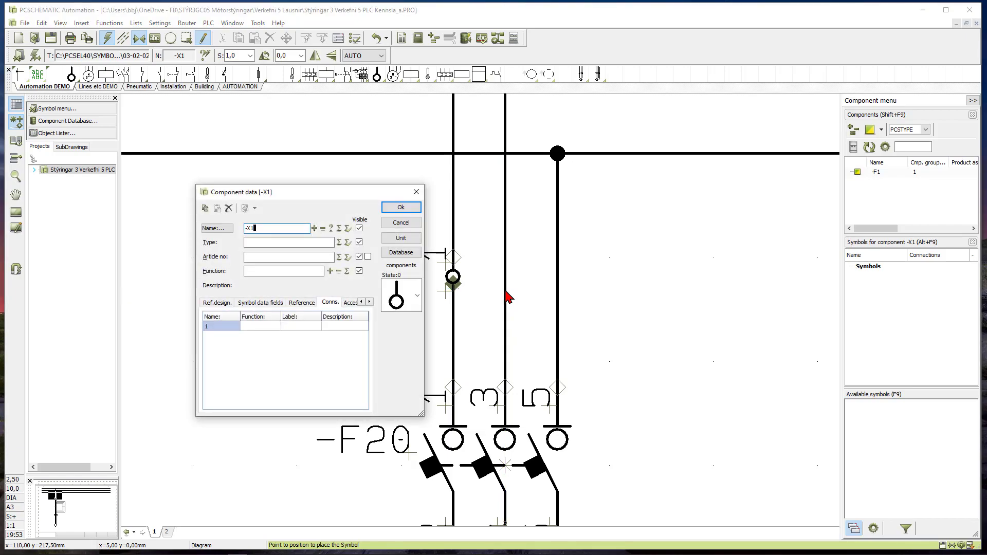
pyautogui.moveTo(314, 197); pyautogui.dragTo(235, 203)
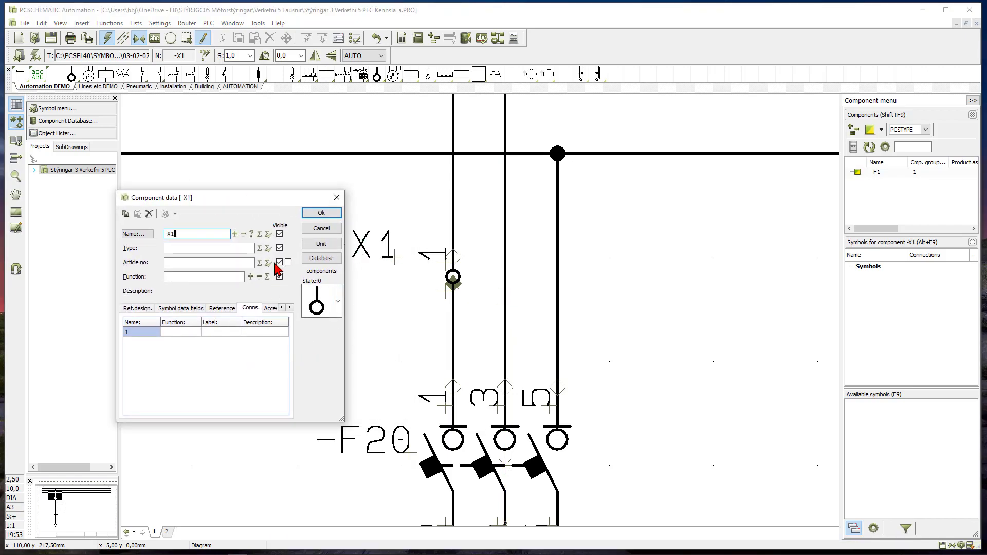
pyautogui.doubleClick(170, 235)
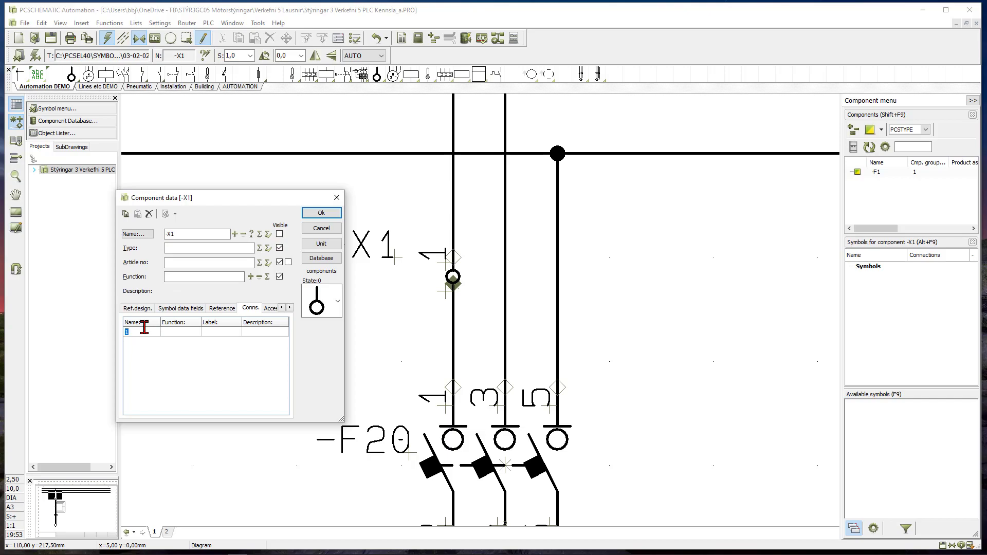
pyautogui.click(322, 214)
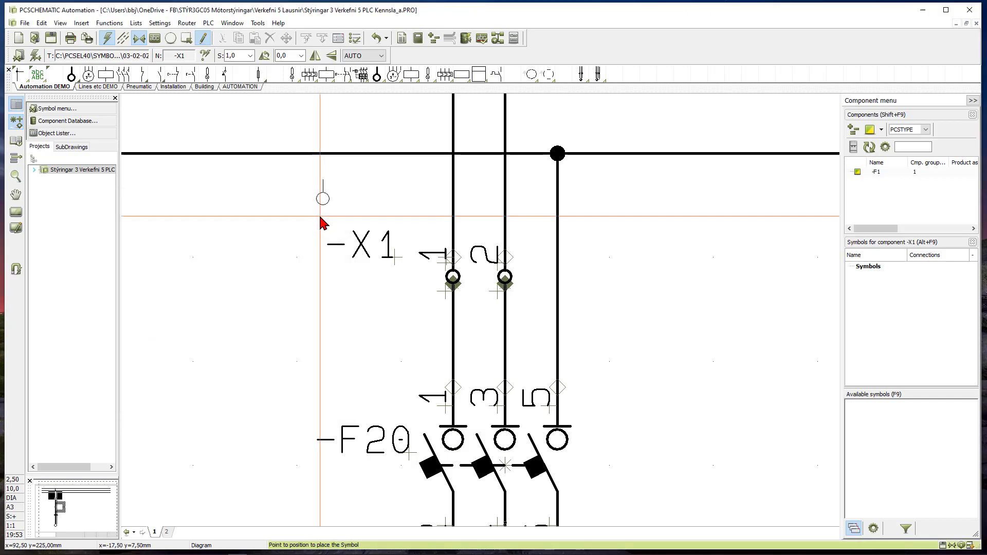
pyautogui.click(560, 289)
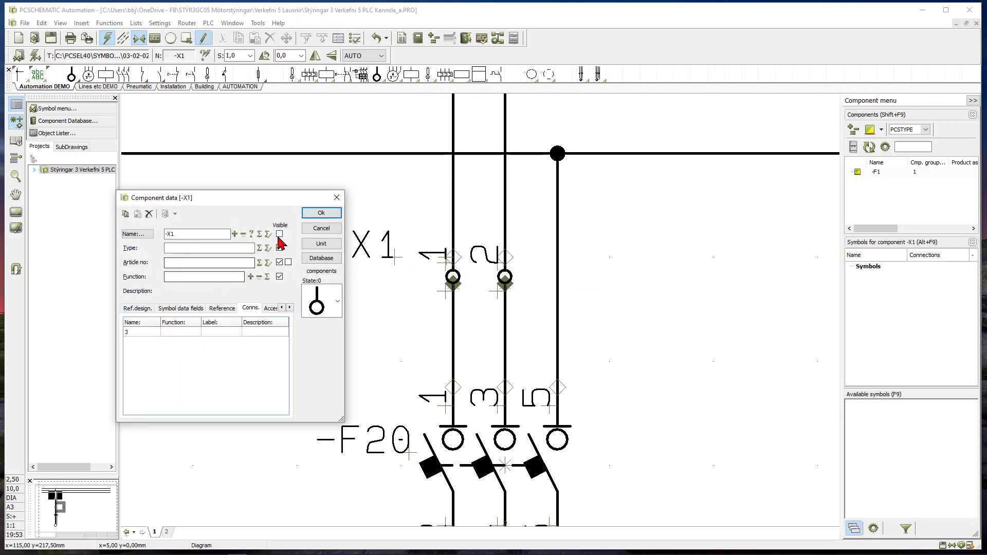
pyautogui.click(331, 214)
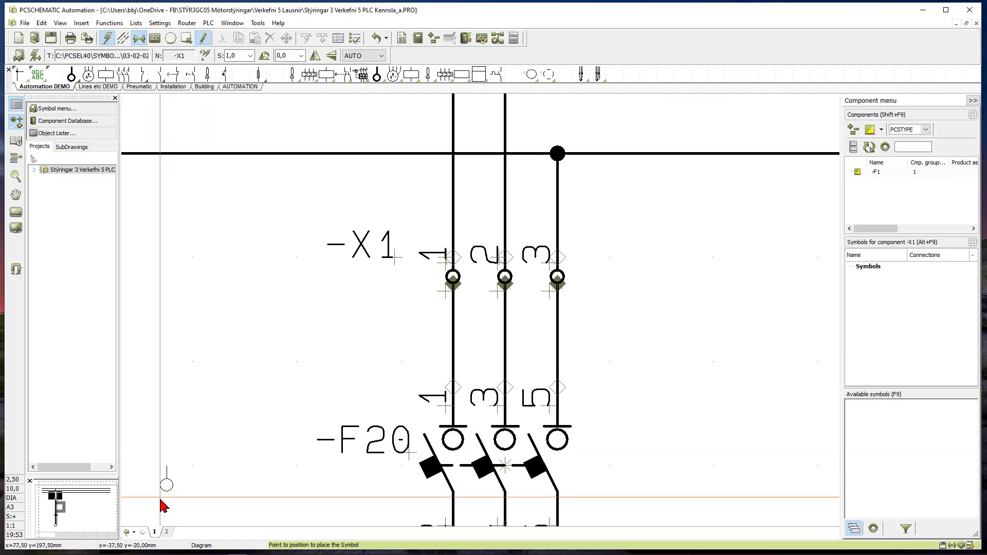
# Open the terminal list on page 2 and update all lists.
pyautogui.click(167, 533)
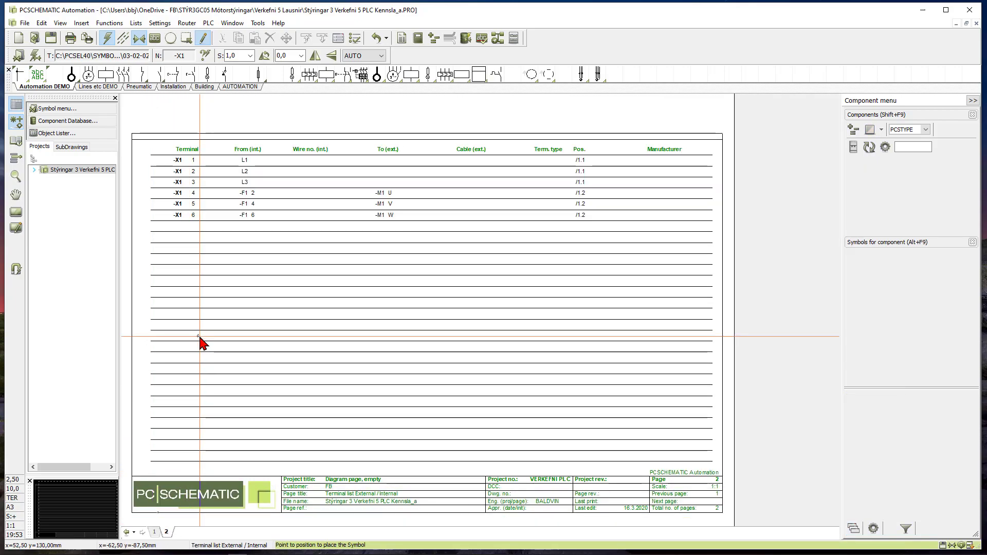
pyautogui.click(136, 24)
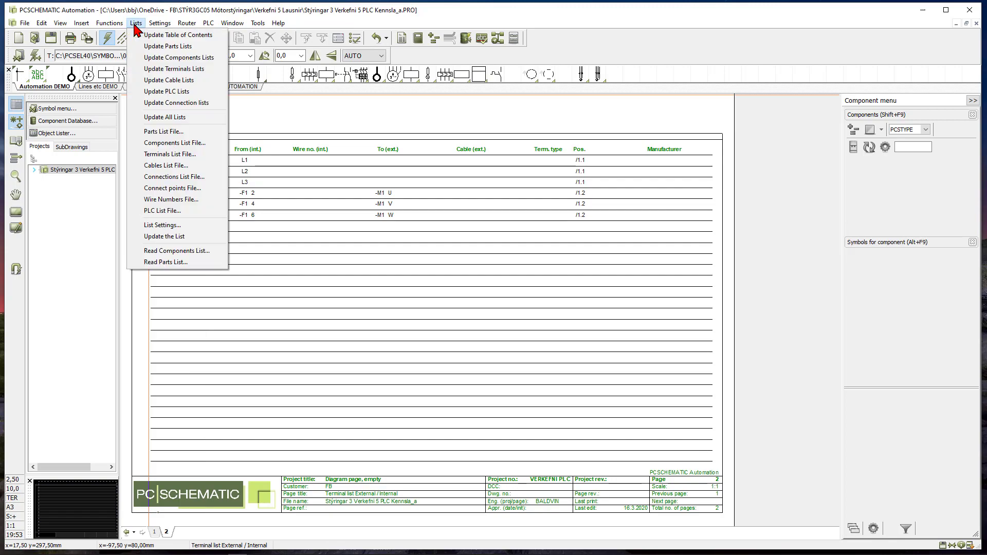
pyautogui.click(160, 118)
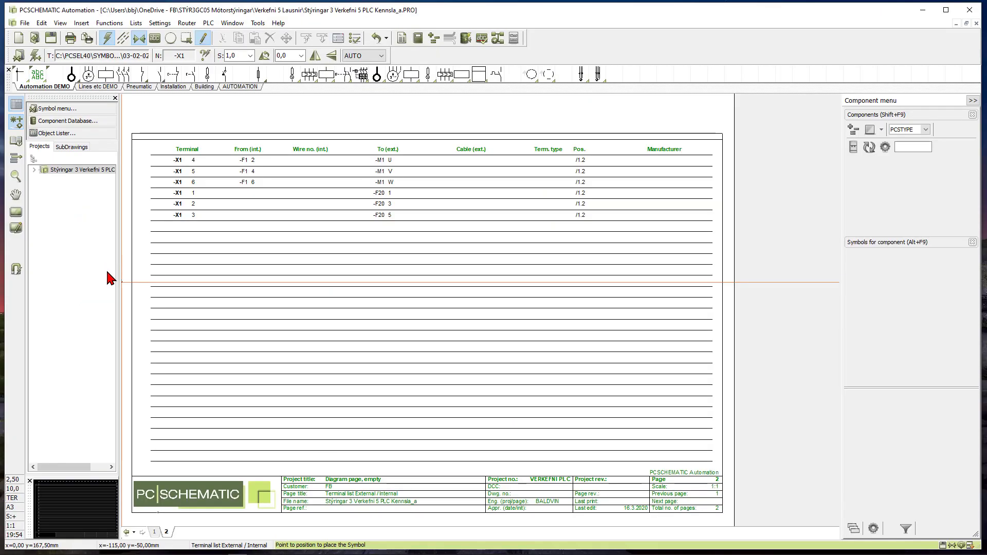
# Swap the pins of -X1 terminals 1, 2 and 3 above -F20 on the diagram page.
pyautogui.click(153, 532)
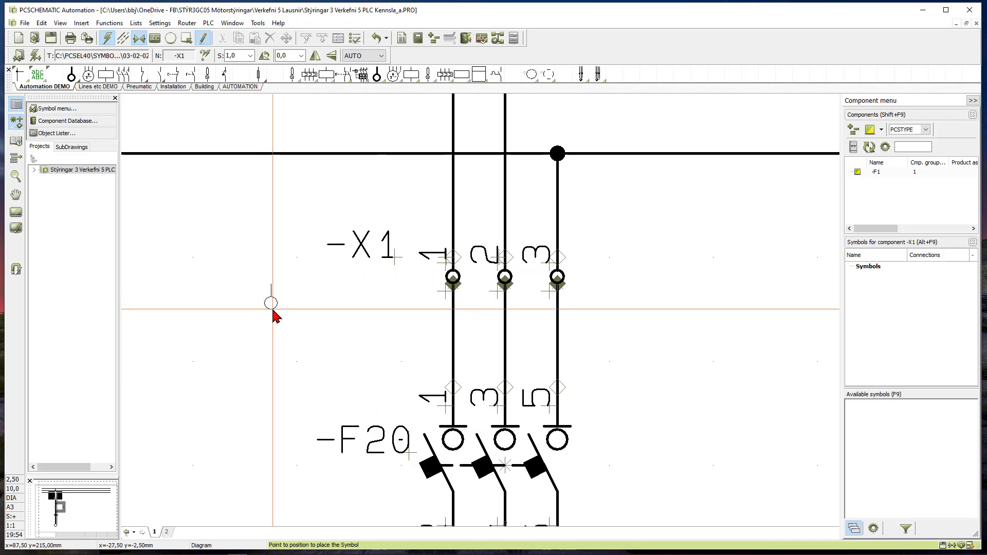
pyautogui.moveTo(296, 205); pyautogui.dragTo(661, 336)
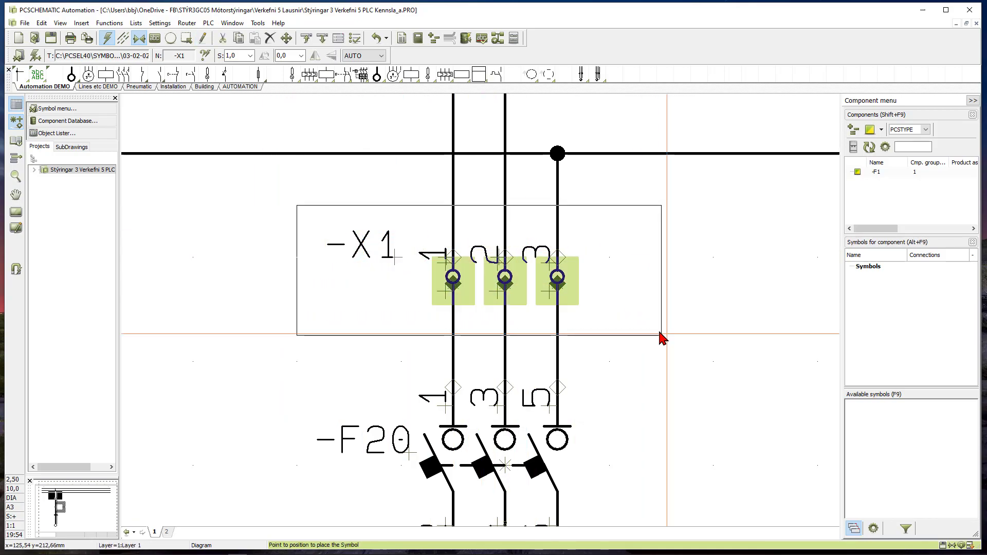
pyautogui.rightClick(567, 292)
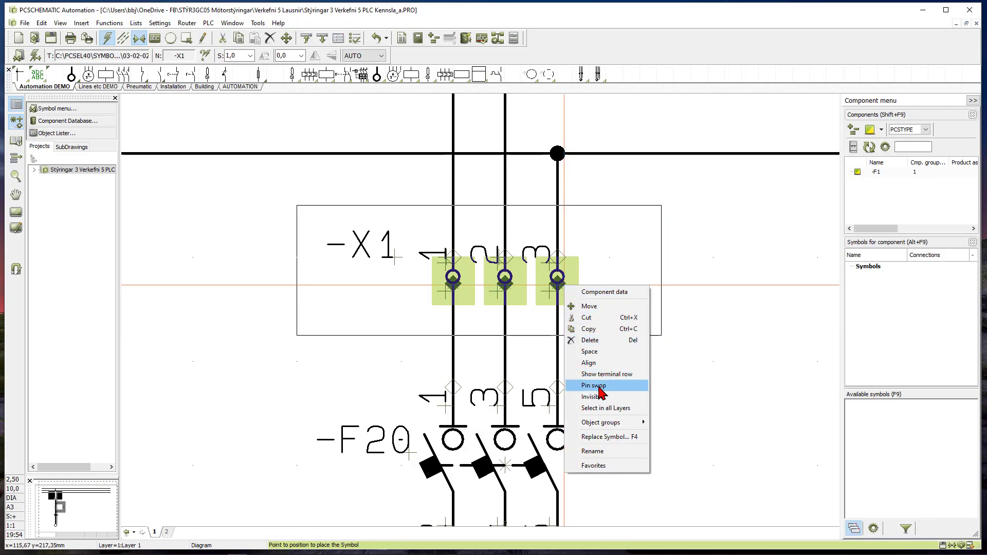
pyautogui.click(599, 386)
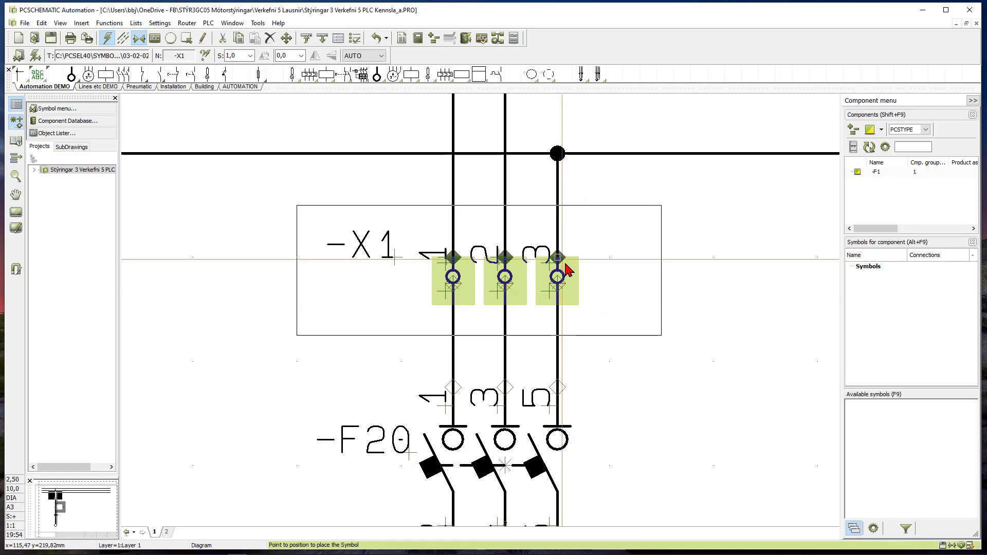
pyautogui.press('Escape')
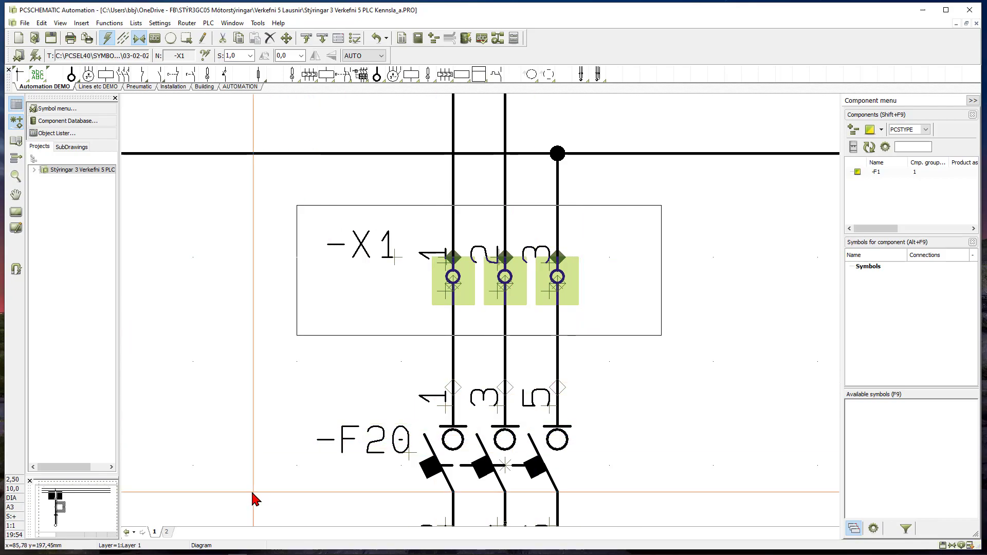
pyautogui.click(222, 455)
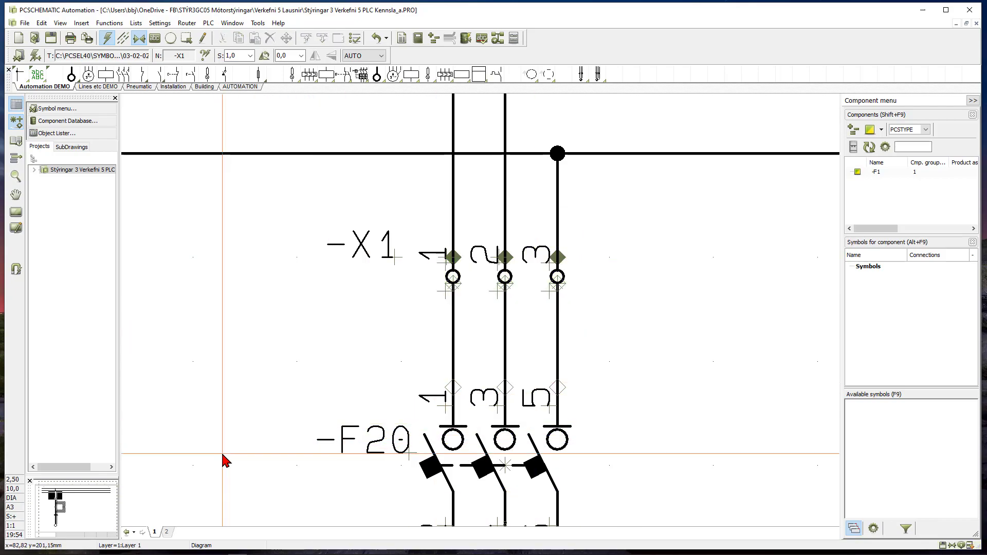
# Update all lists again from the terminal list page to include the swapped terminal pins.
pyautogui.click(167, 532)
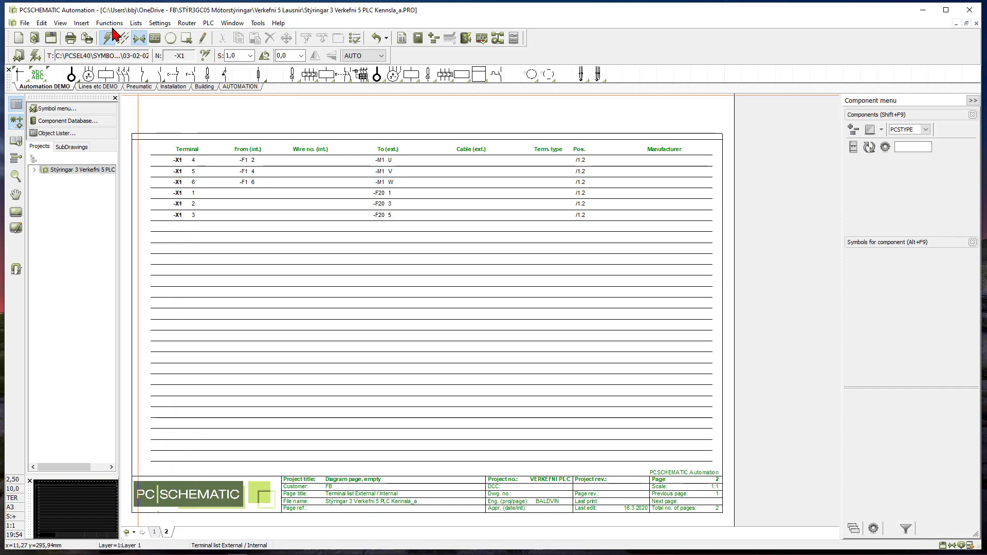
pyautogui.click(135, 23)
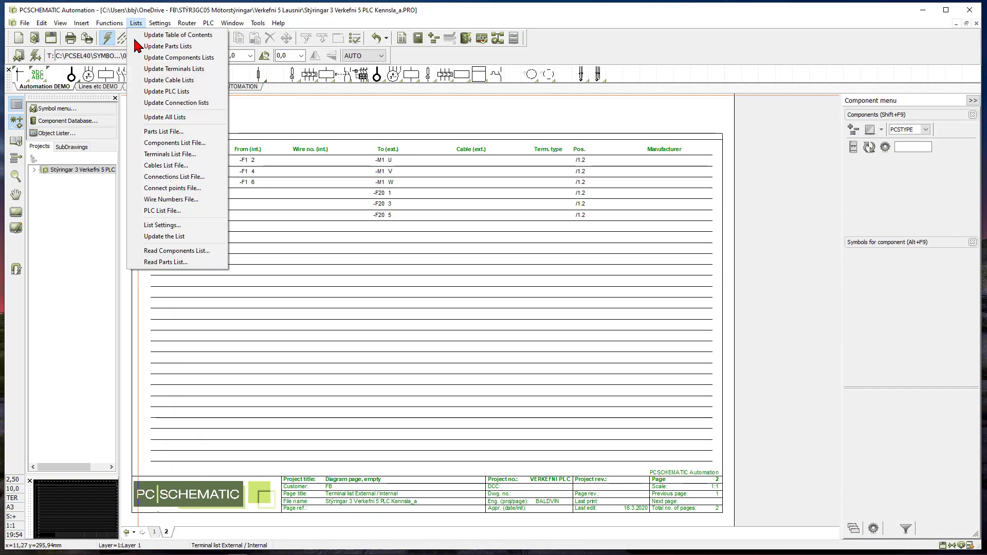
pyautogui.click(161, 122)
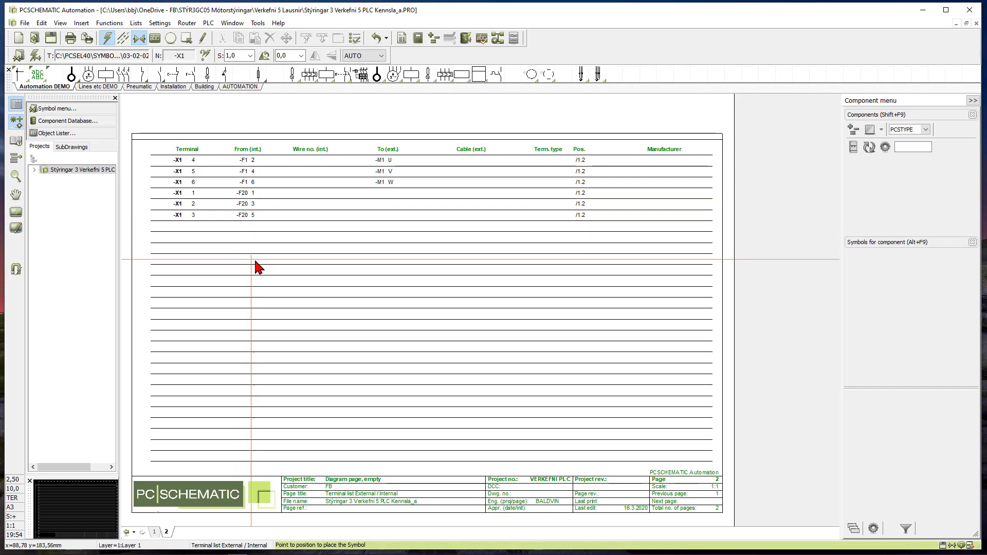
# Flip the three-pole breaker -F20 vertically on diagram page 1 so pins 2, 4 and 6 face the -X1 terminals.
pyautogui.click(154, 533)
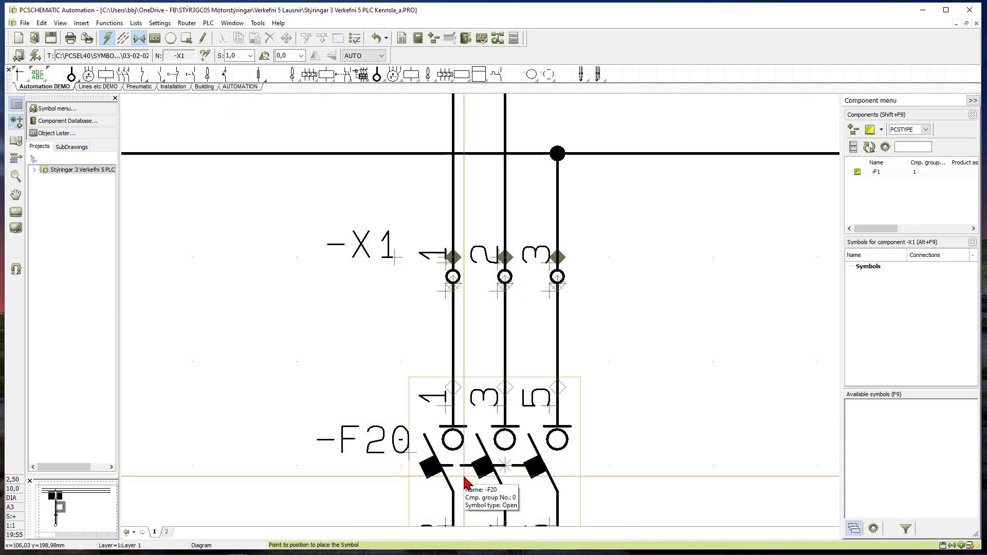
pyautogui.scroll(-2, 467, 483)
pyautogui.scroll(1, 467, 484)
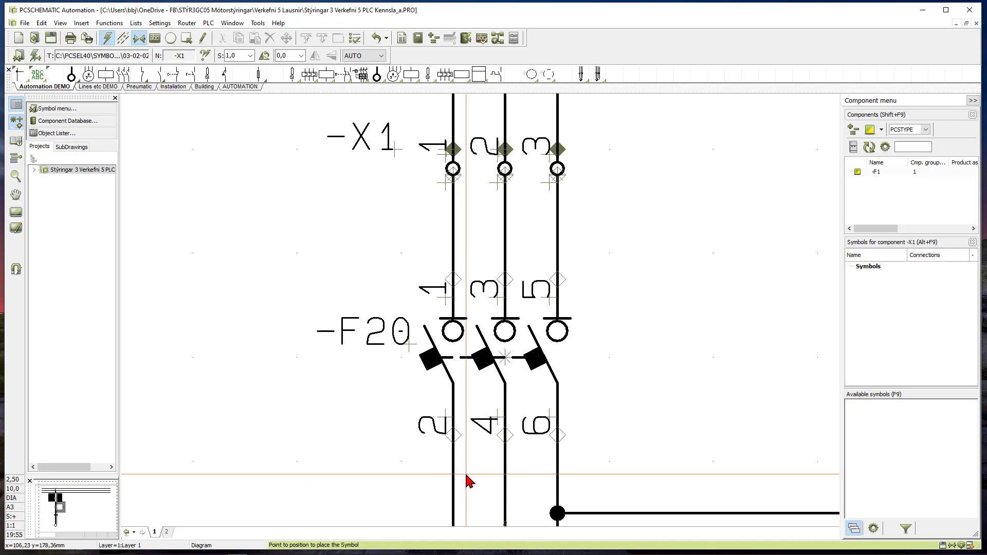
pyautogui.click(497, 369)
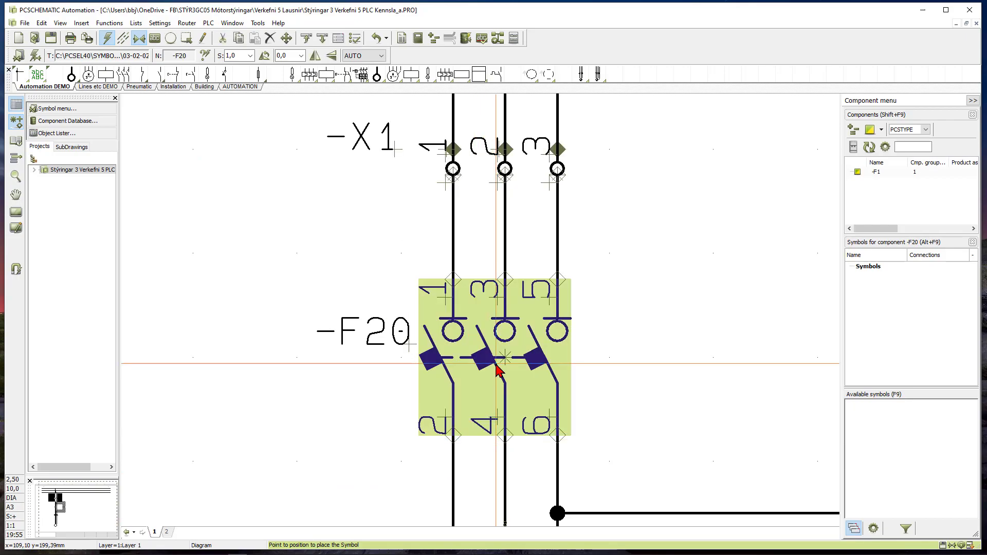
pyautogui.click(332, 56)
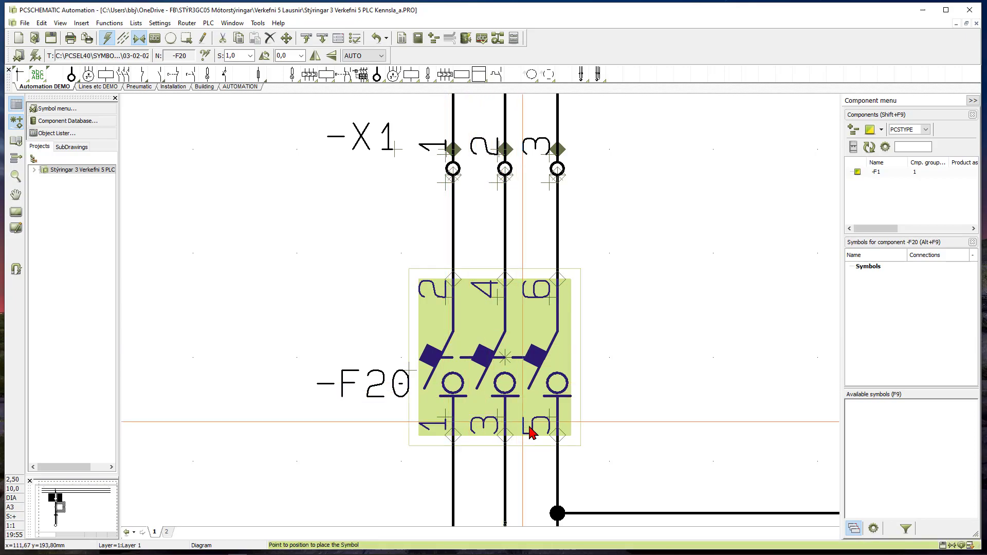
pyautogui.scroll(-3, 489, 498)
pyautogui.scroll(-3, 488, 497)
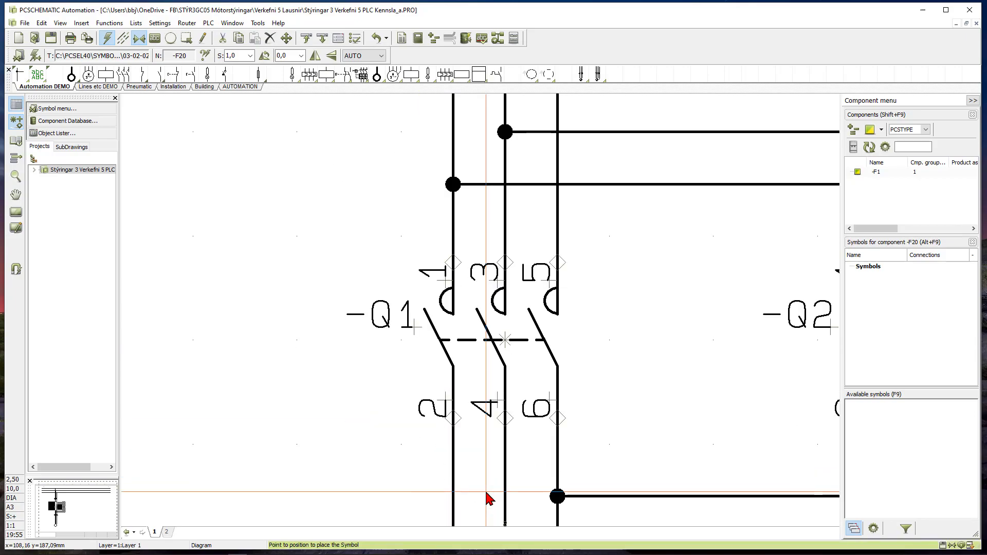
pyautogui.click(19, 219)
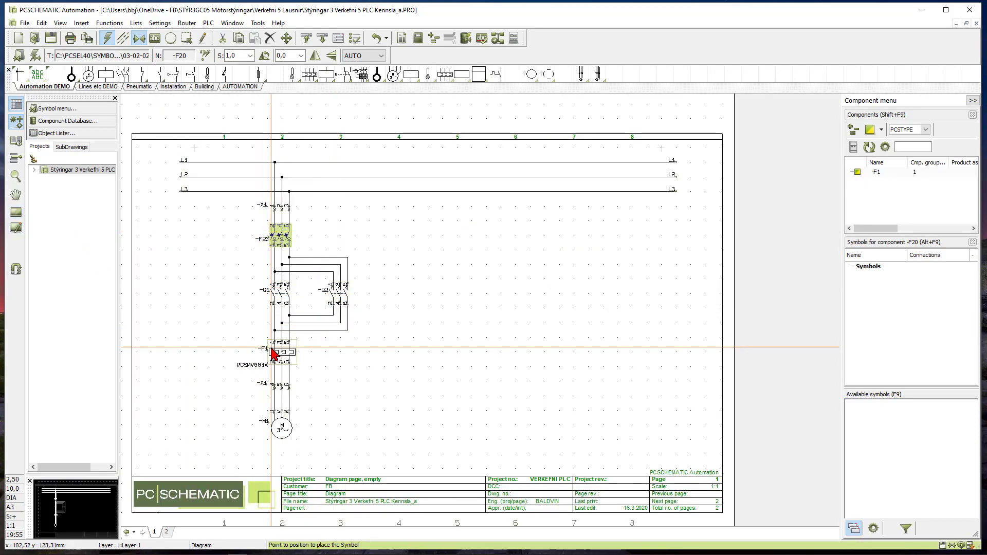
pyautogui.moveTo(278, 358)
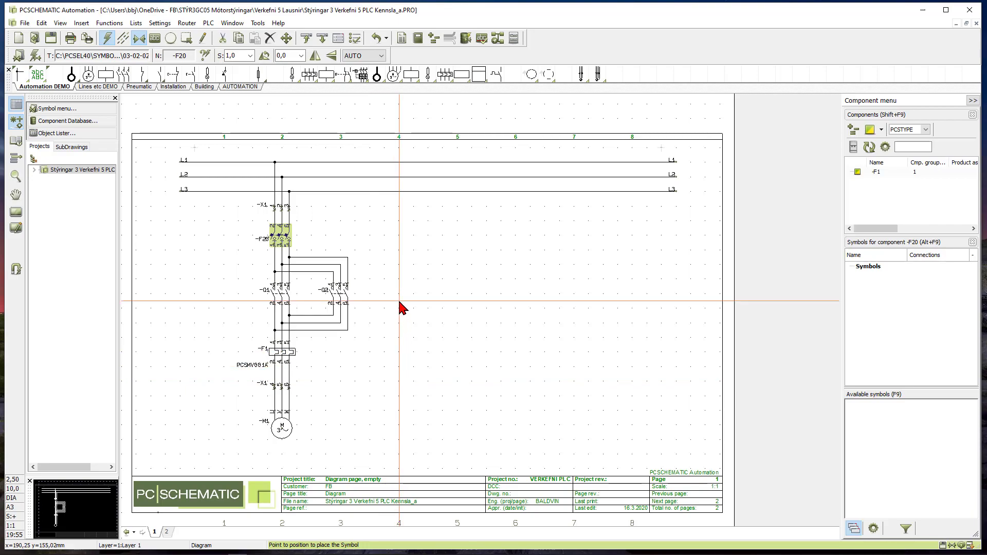
# Place a single-pole breaker named -F10 in column 6, level with -F20, and flip it vertically so pin 1 faces the supply lines.
pyautogui.click(226, 76)
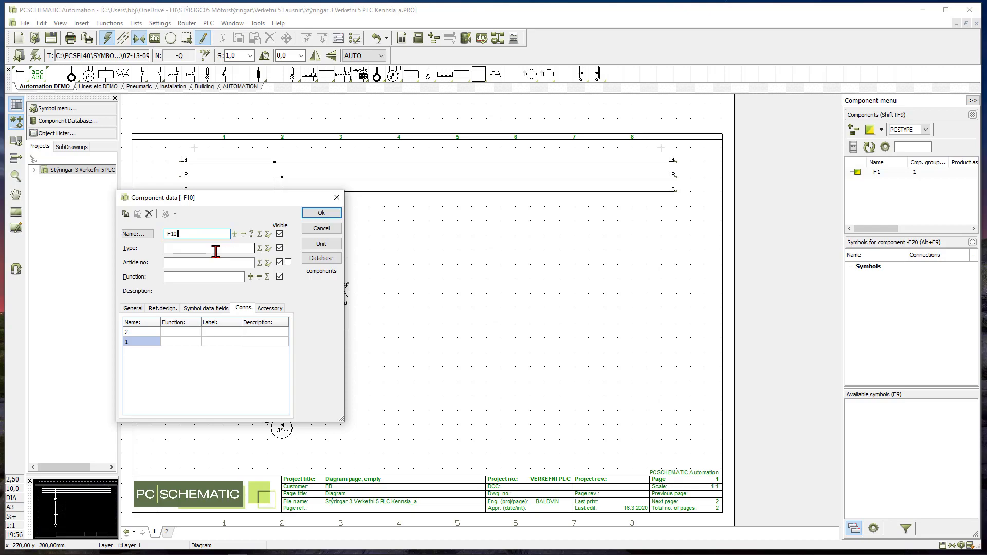
pyautogui.click(319, 214)
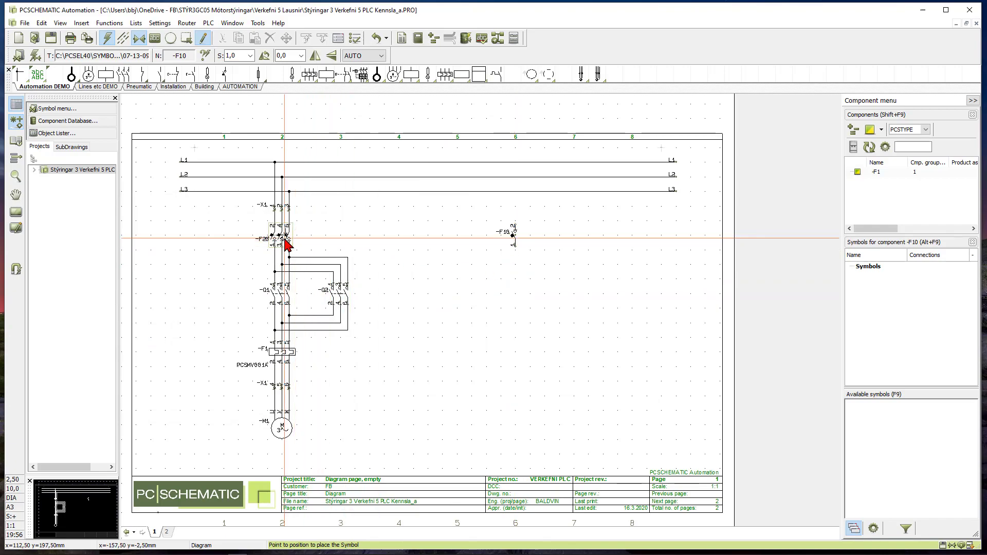
pyautogui.click(513, 236)
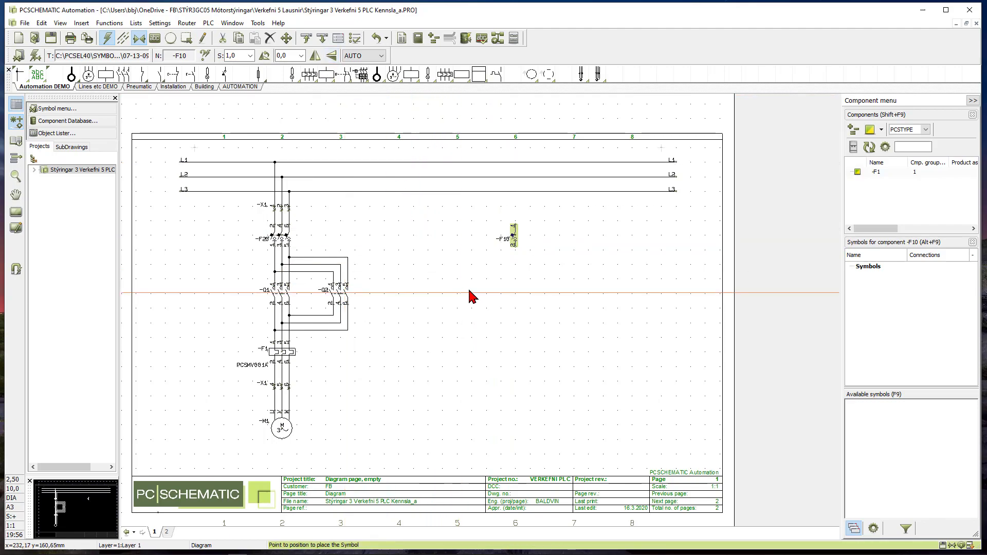
pyautogui.click(515, 227)
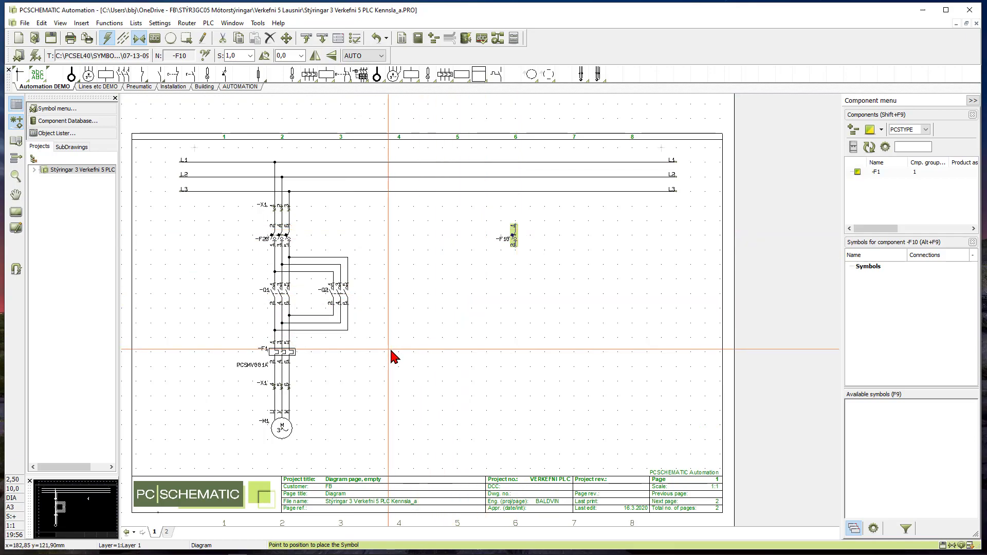
# Place a terminal named -X2 with connection name 30 in column 6, directly below -F10 and level with the lower -X1 terminals.
pyautogui.click(72, 77)
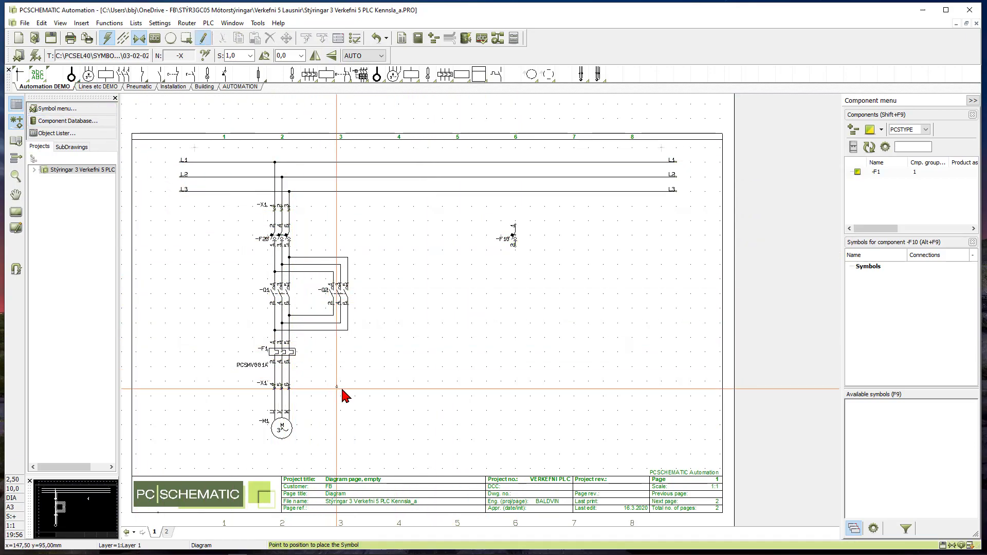
pyautogui.click(515, 390)
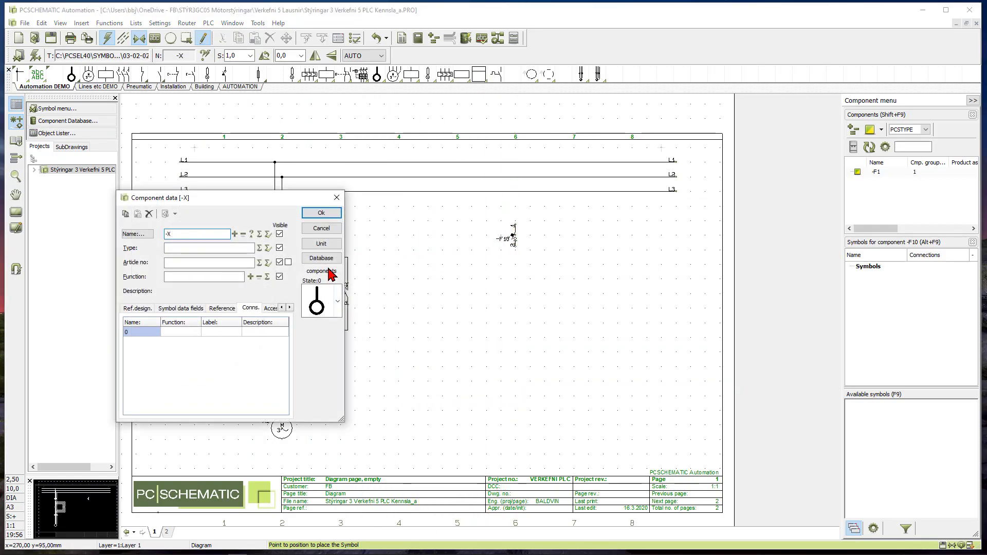
pyautogui.click(202, 233)
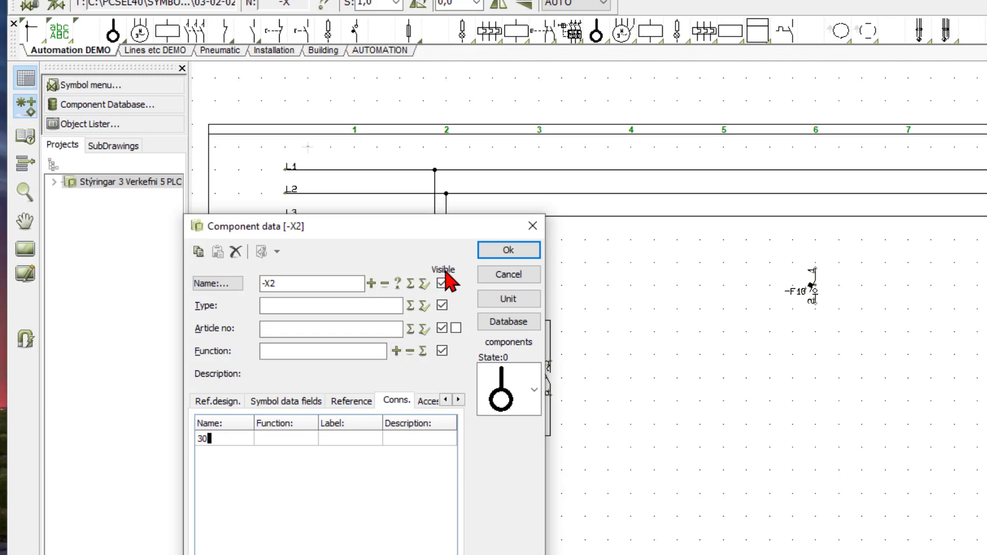
pyautogui.click(502, 251)
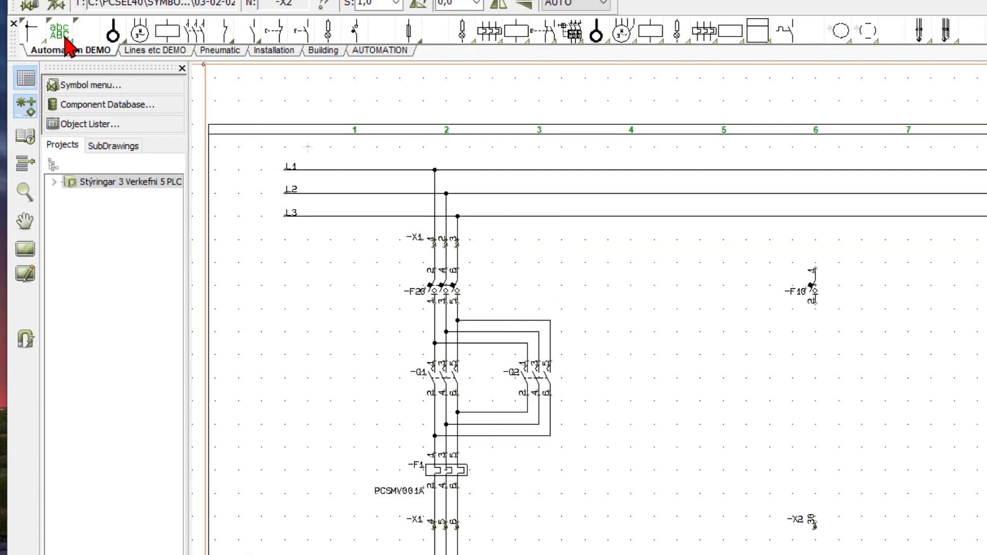
# Draw connection lines from -X2 terminal 30 up to pin 2 of -F10 and from its pin 1 to supply line L1.
pyautogui.click(28, 31)
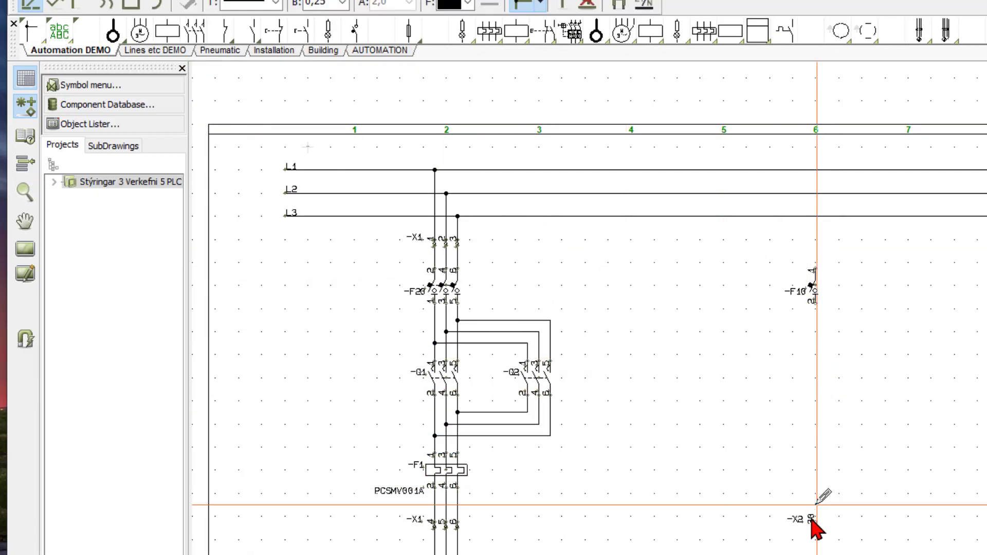
pyautogui.click(816, 525)
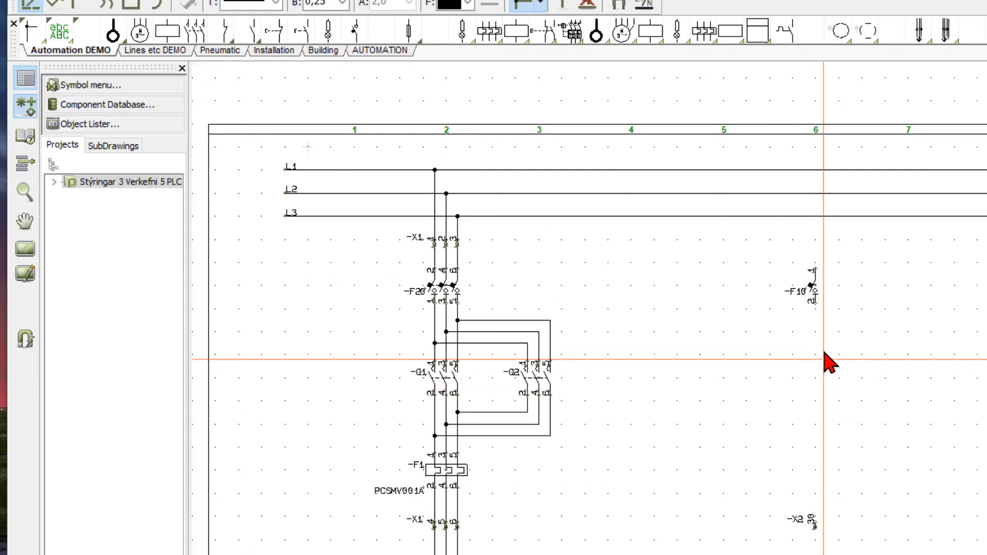
pyautogui.click(815, 303)
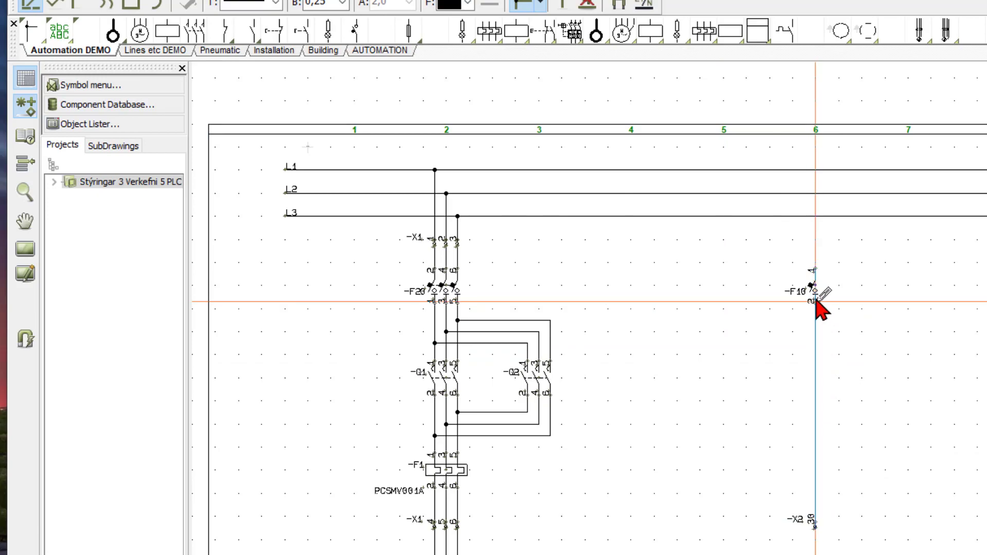
pyautogui.click(815, 267)
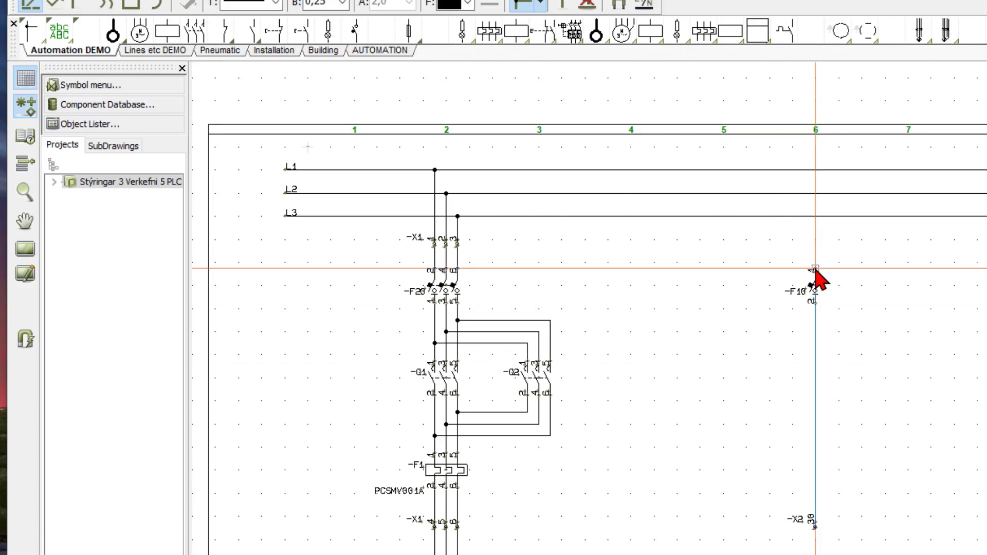
pyautogui.click(816, 170)
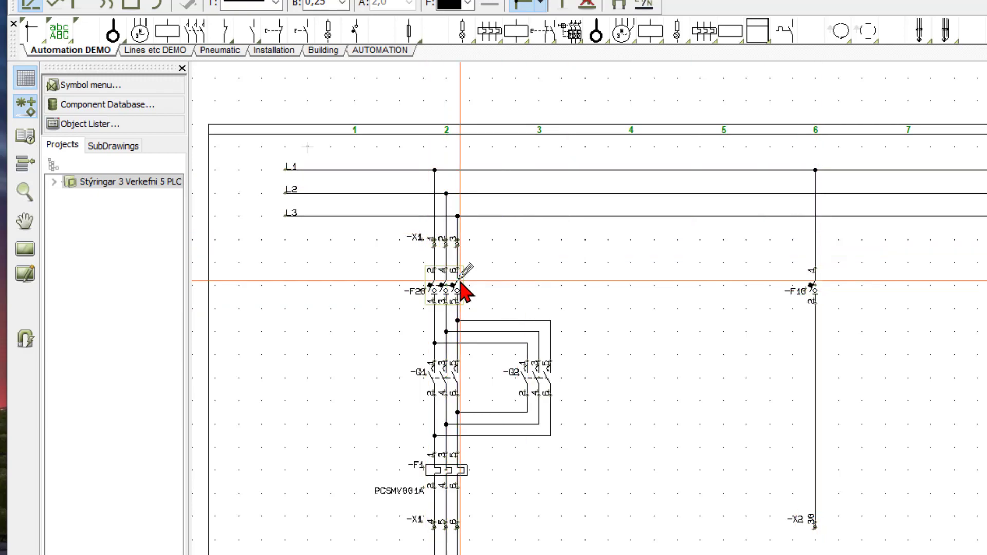
# Place an -X1 terminal on the line between L1 and -F10 in column 6.
pyautogui.click(114, 32)
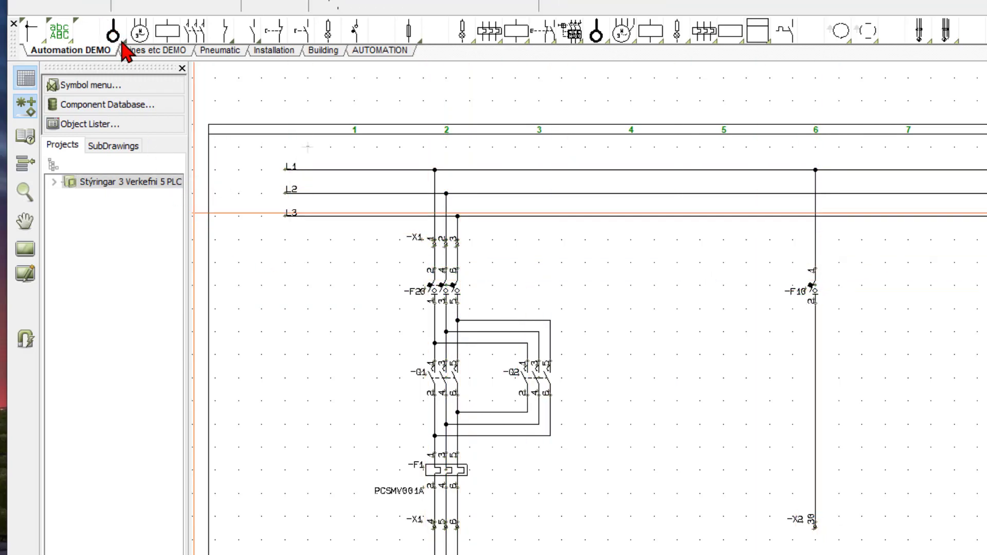
pyautogui.click(817, 242)
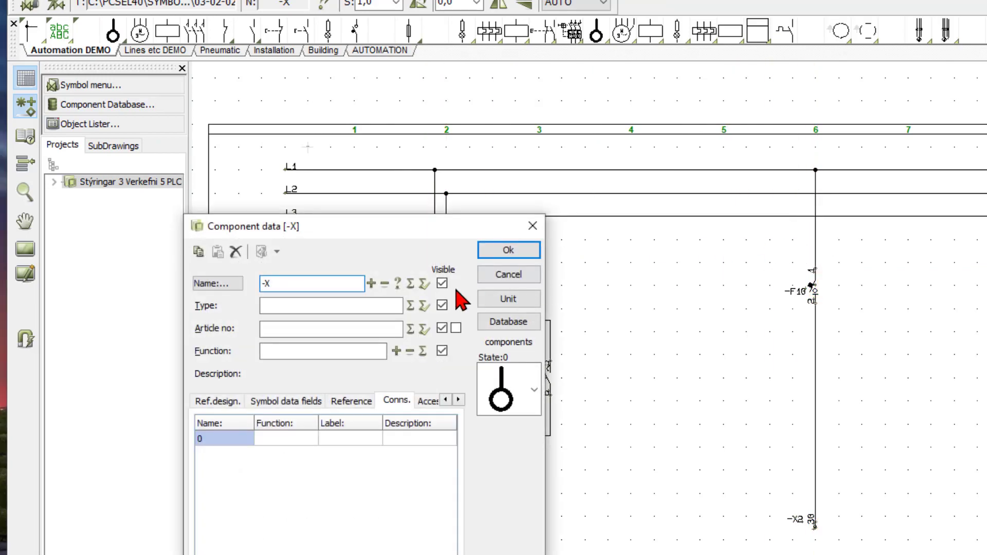
pyautogui.click(372, 283)
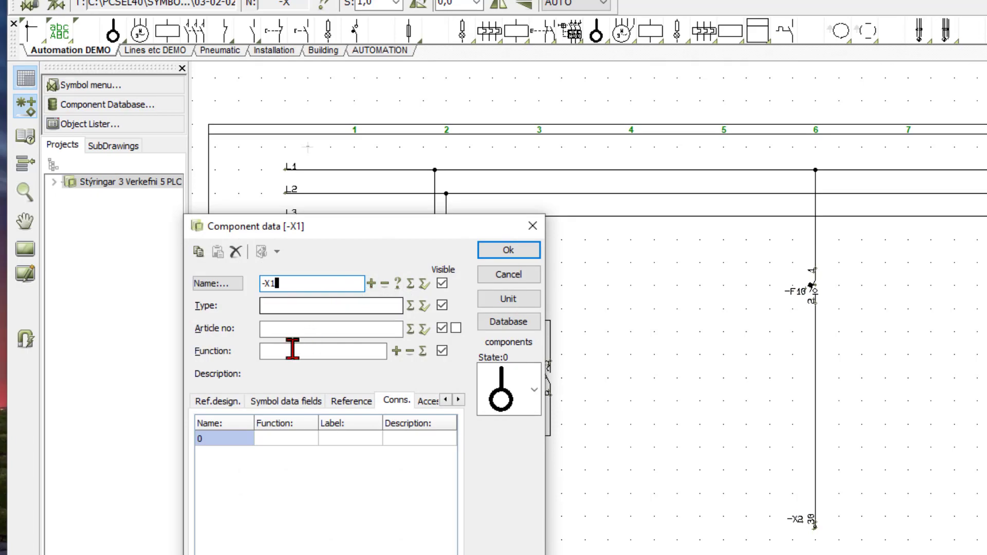
pyautogui.click(218, 439)
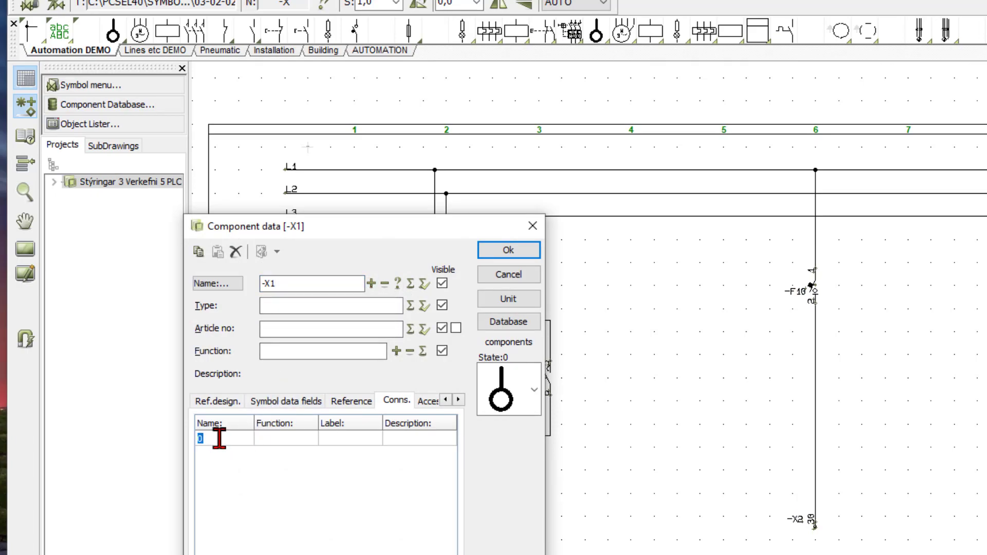
pyautogui.click(508, 251)
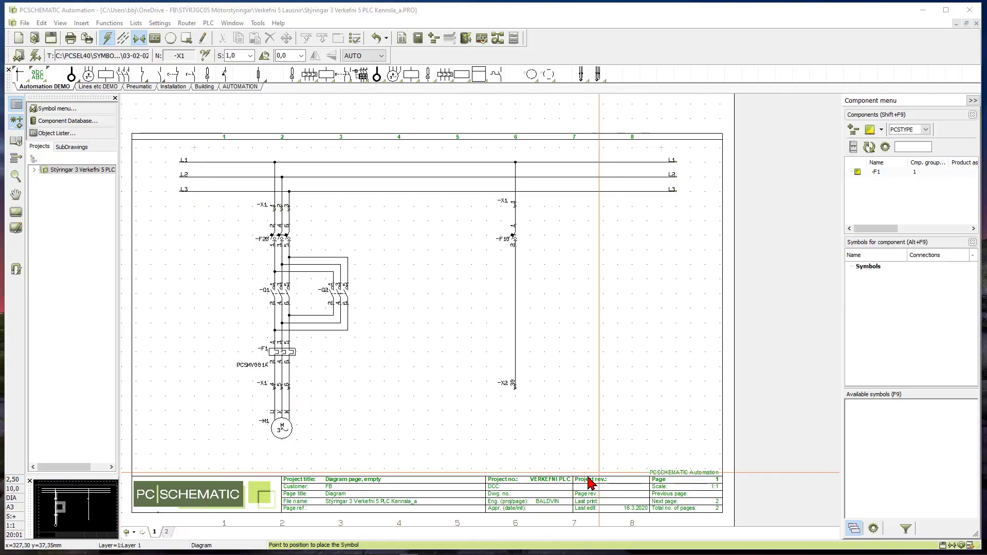
# Delete the terminal list on page 2 from the project.
pyautogui.click(166, 531)
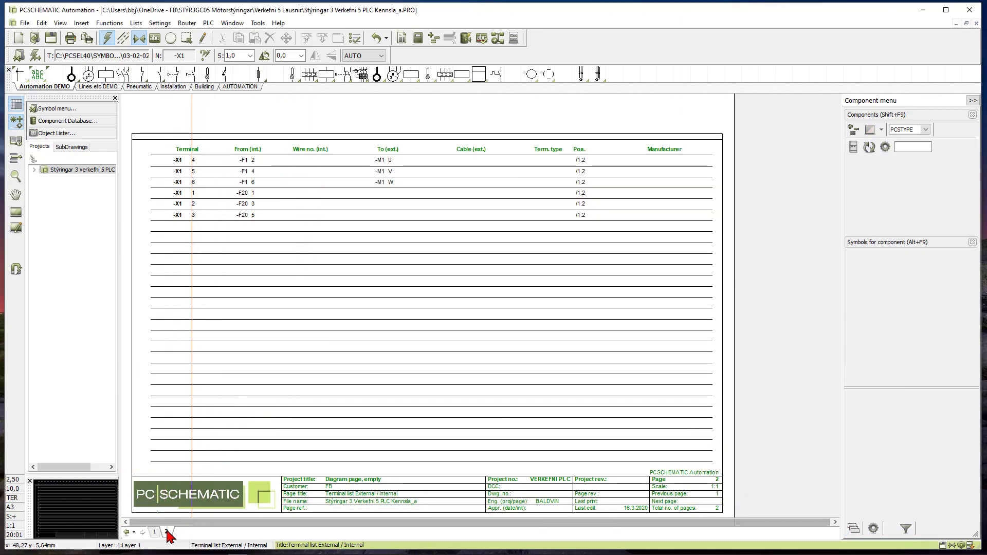
pyautogui.rightClick(167, 531)
pyautogui.click(185, 498)
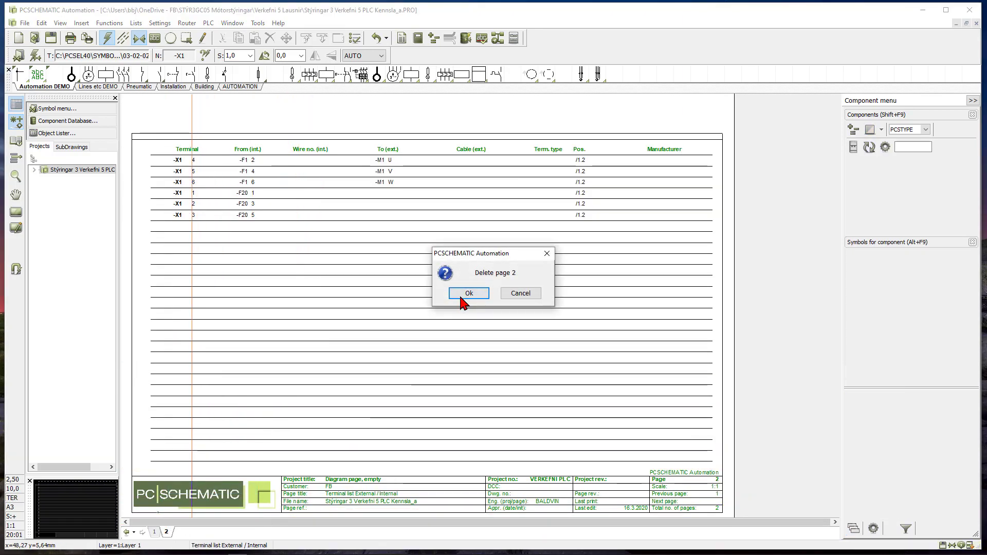
pyautogui.click(469, 294)
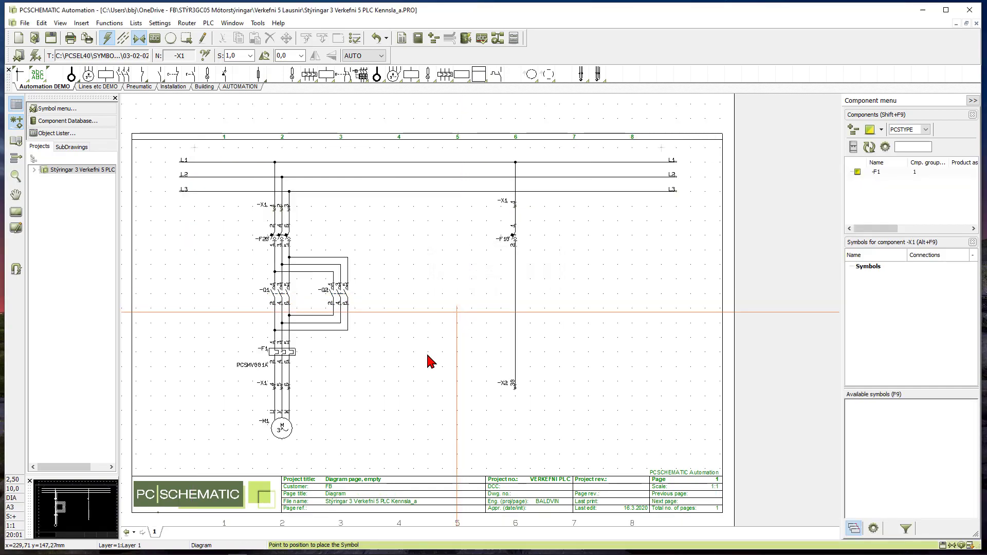
# Insert a normal diagram page after page 1, using the empty A3 basic template.
pyautogui.click(81, 24)
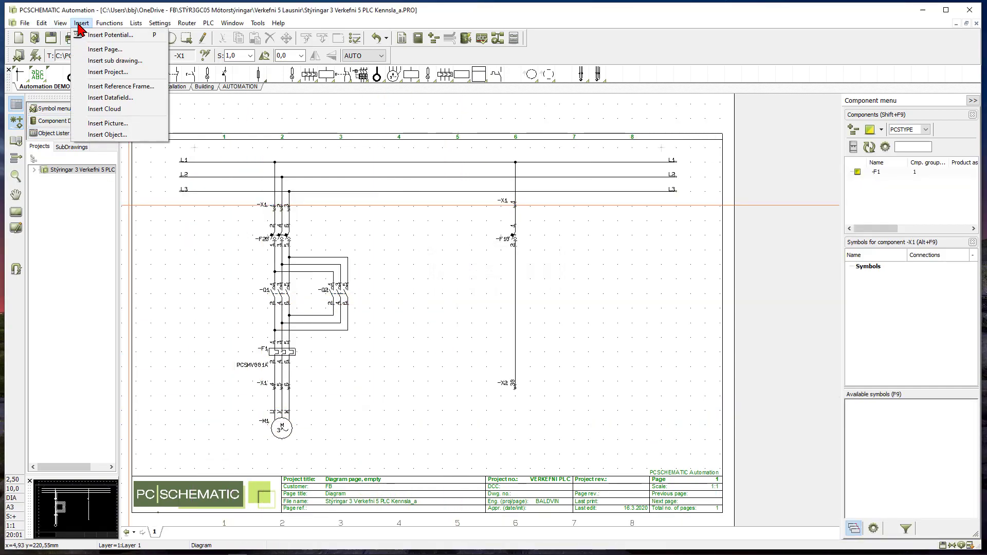
pyautogui.click(101, 57)
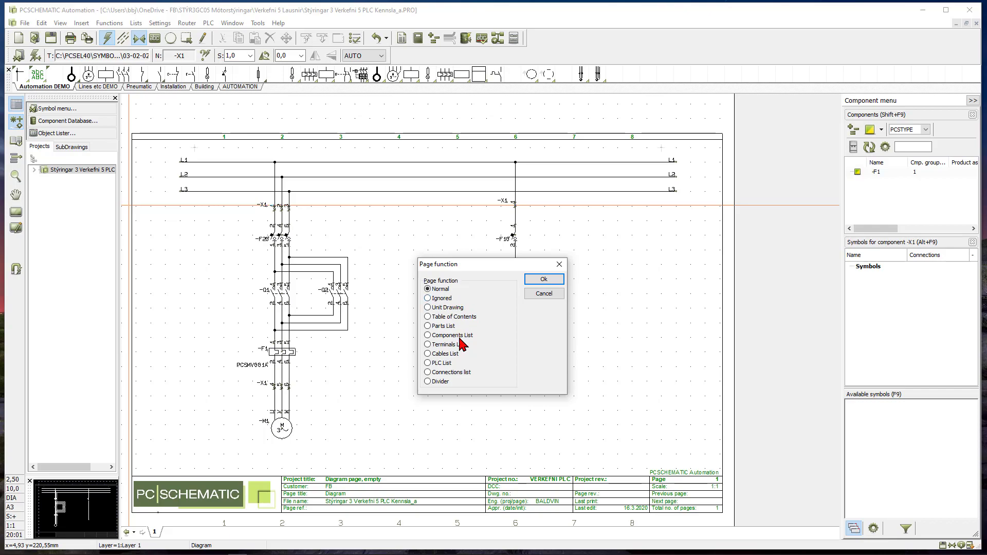
pyautogui.click(534, 283)
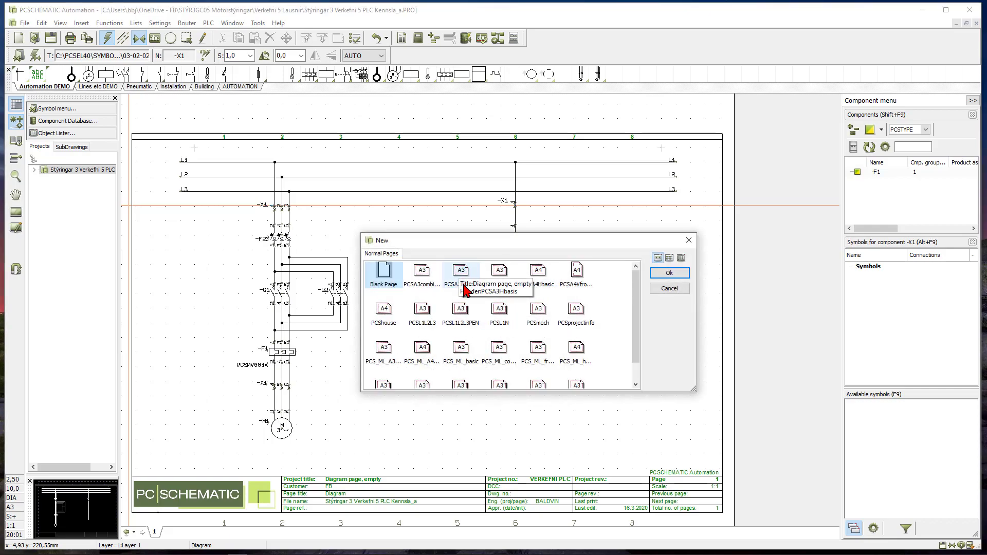
pyautogui.click(465, 288)
pyautogui.click(666, 277)
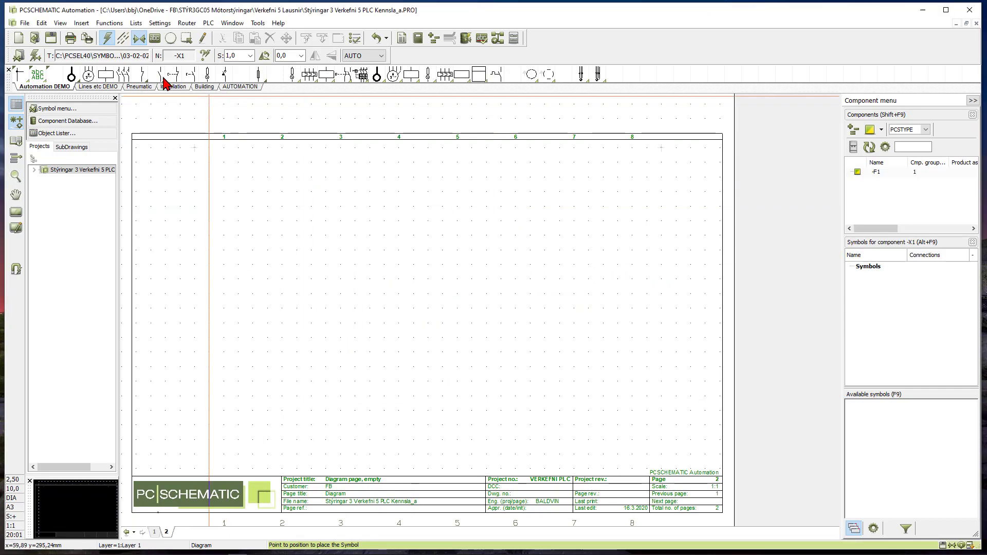
# Insert another normal page as page 3 with the same empty A3 basic template.
pyautogui.click(81, 23)
pyautogui.click(103, 45)
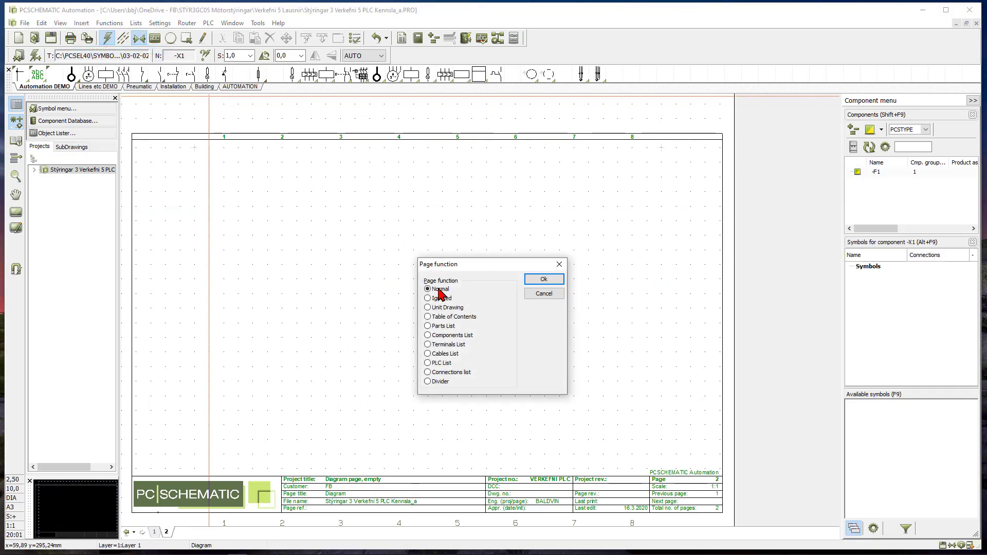
pyautogui.click(544, 284)
pyautogui.click(460, 277)
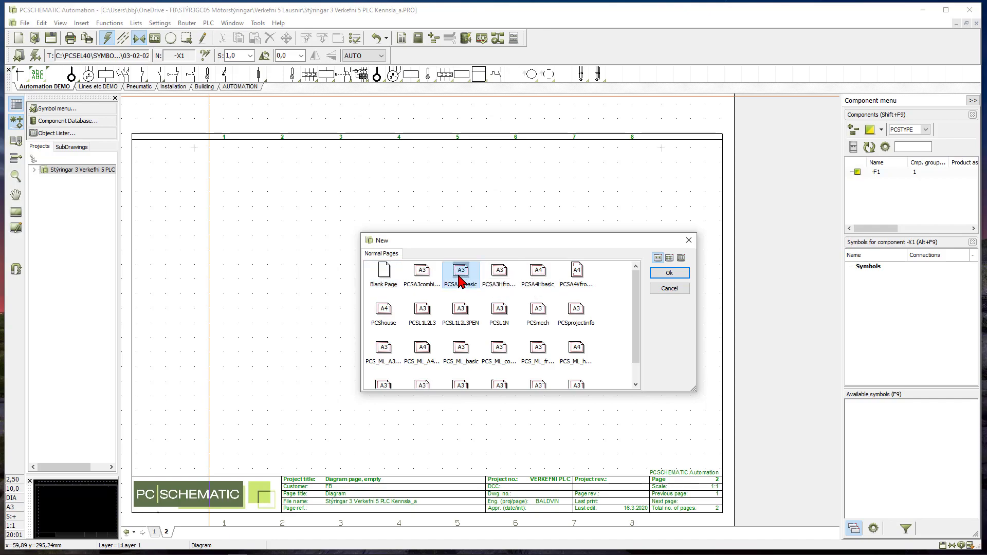
pyautogui.click(655, 277)
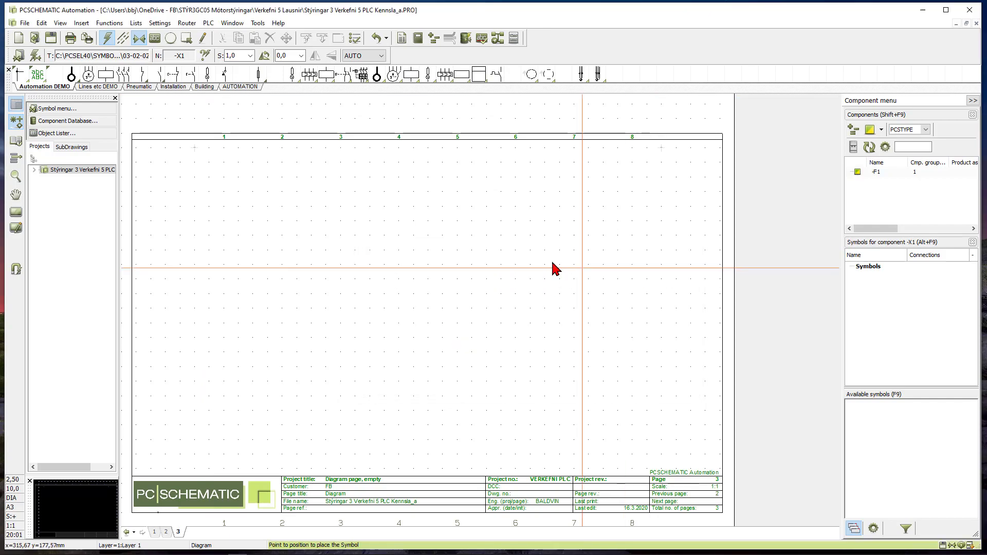
# Insert one more normal diagram page so the project has a page 4.
pyautogui.click(81, 23)
pyautogui.click(108, 49)
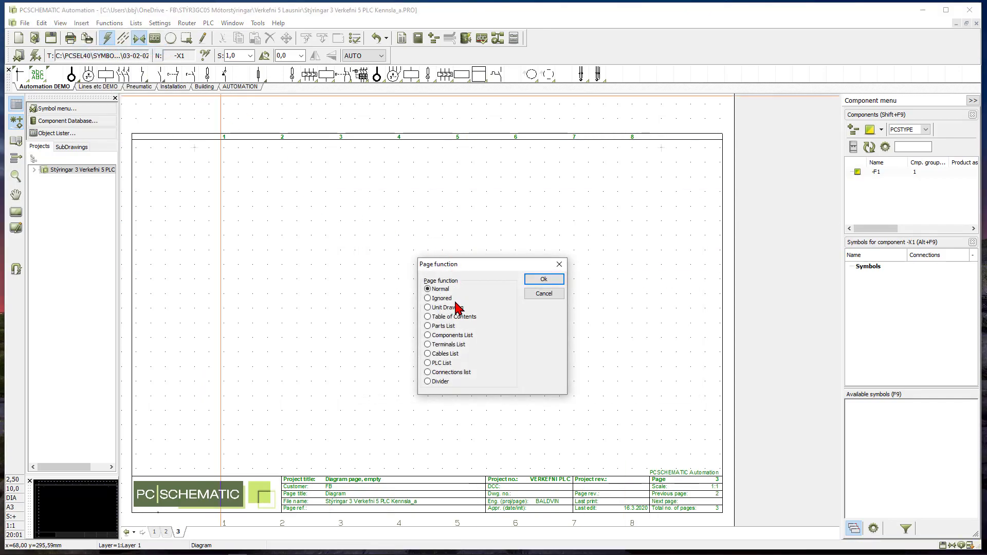
pyautogui.click(537, 280)
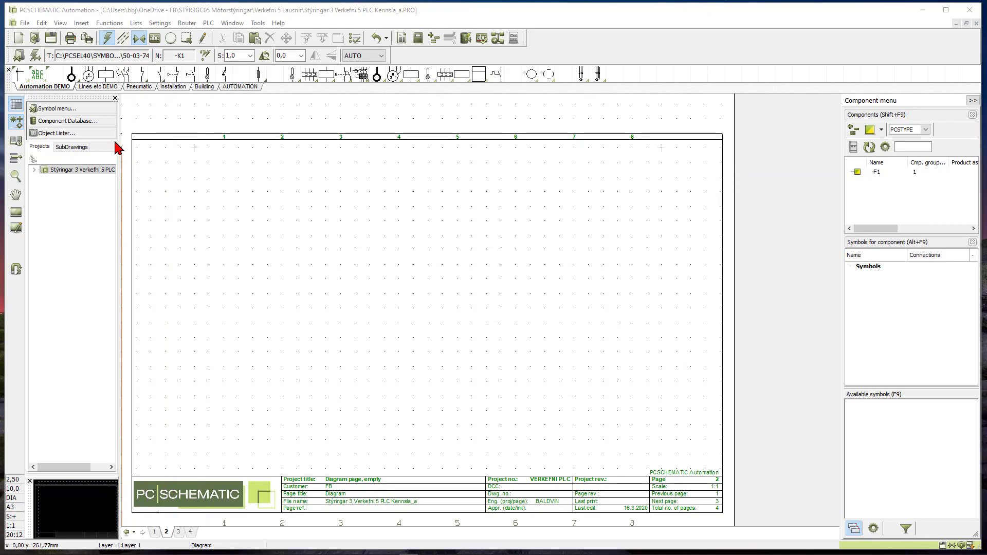
# Pick the LOGO! 230RCO logic module from the component database by searching for descriptions containing "logo".
pyautogui.click(68, 121)
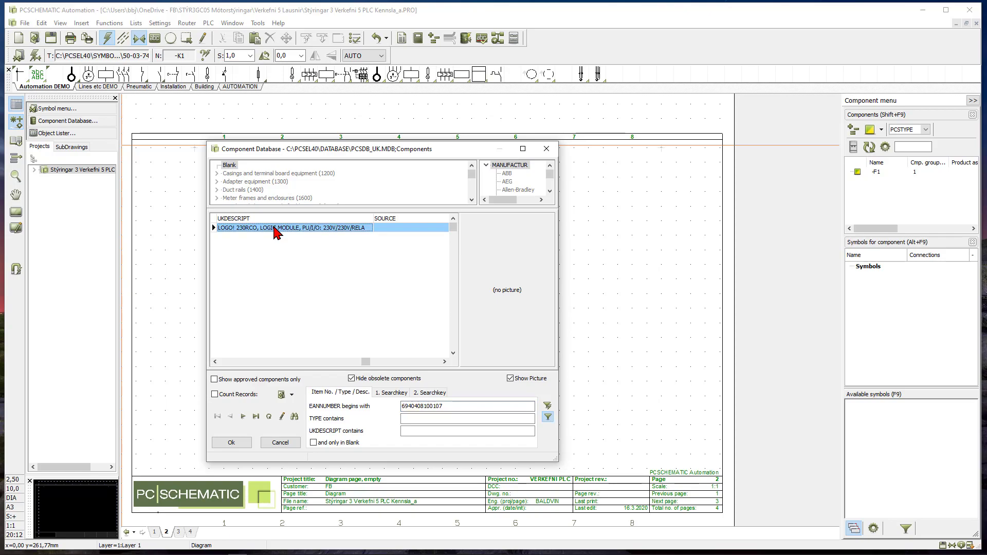
pyautogui.click(391, 393)
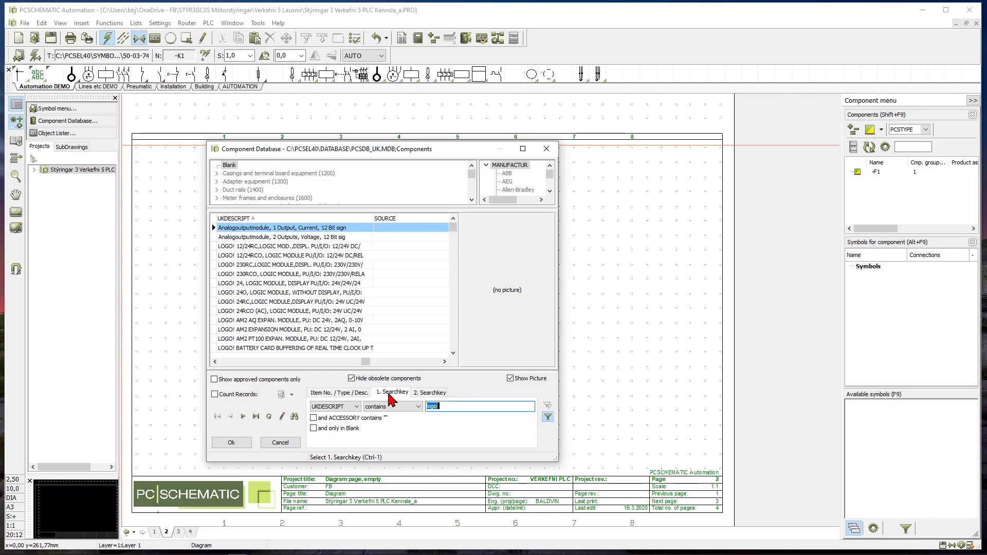
pyautogui.click(284, 275)
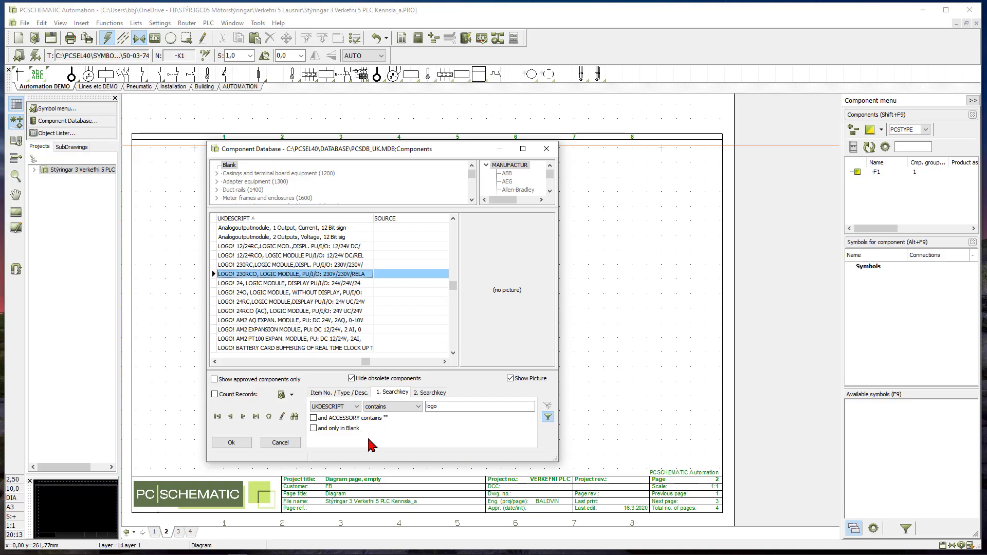
pyautogui.doubleClick(282, 274)
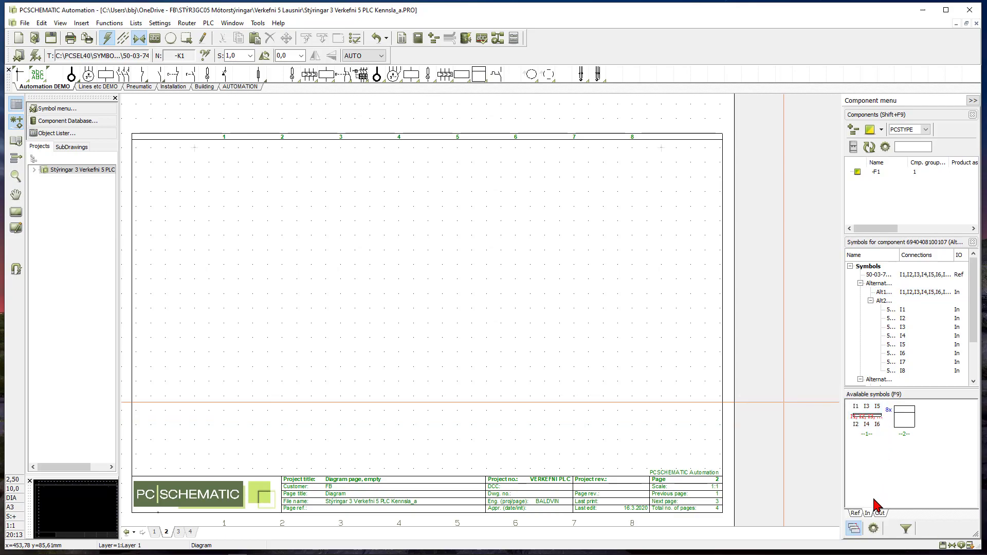
# Place the LOGO! module's reference symbol at column 2 near the upper edge of page 2 and name it -K1.
pyautogui.click(858, 512)
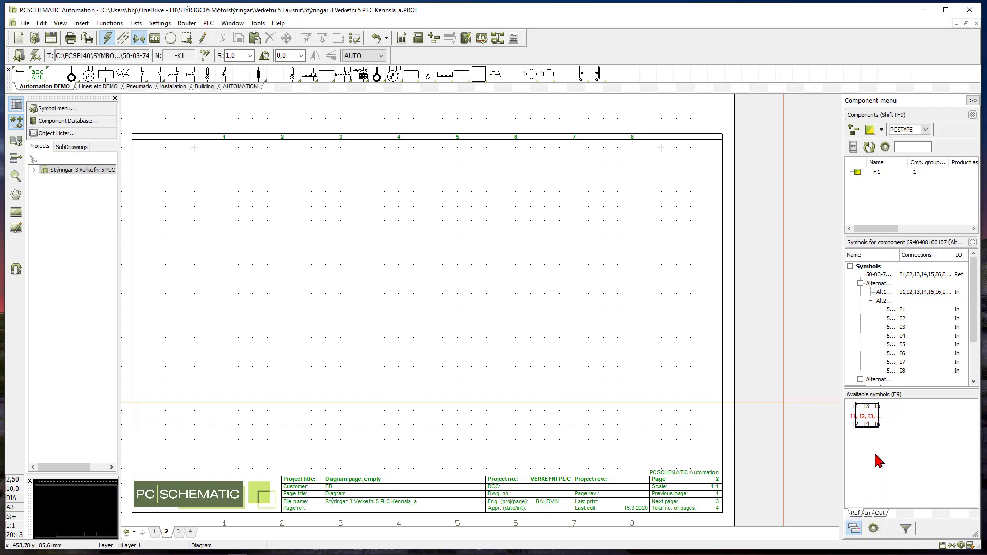
pyautogui.click(867, 419)
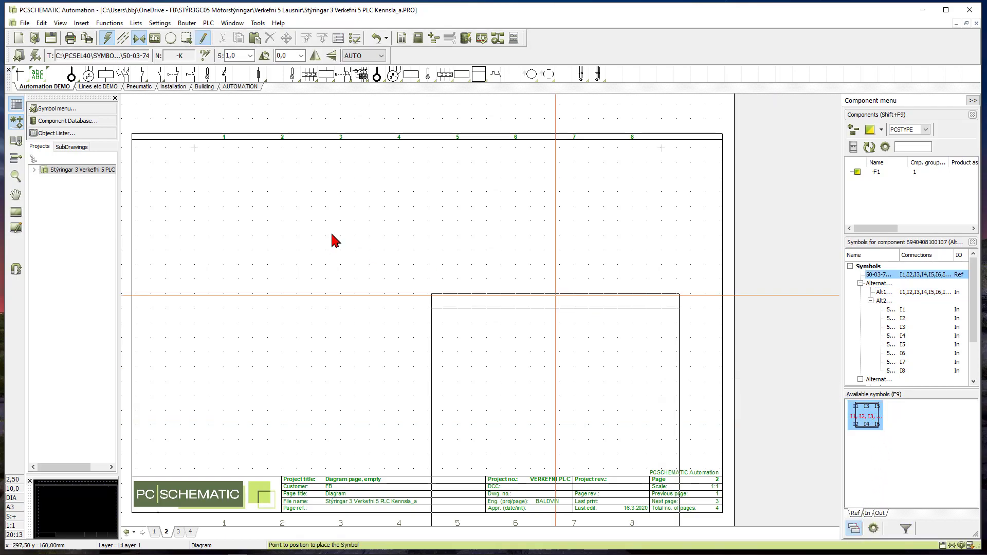
pyautogui.click(284, 155)
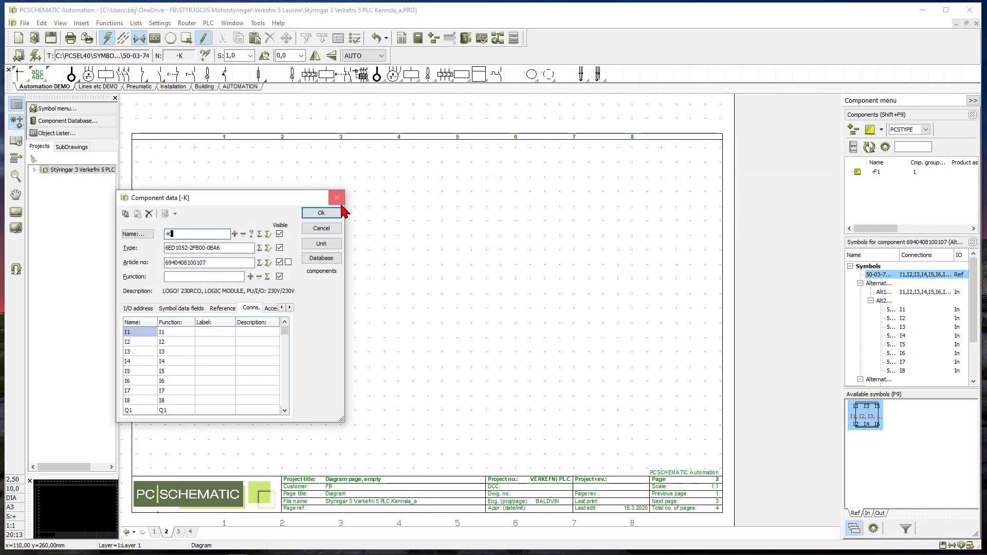
pyautogui.write('1')
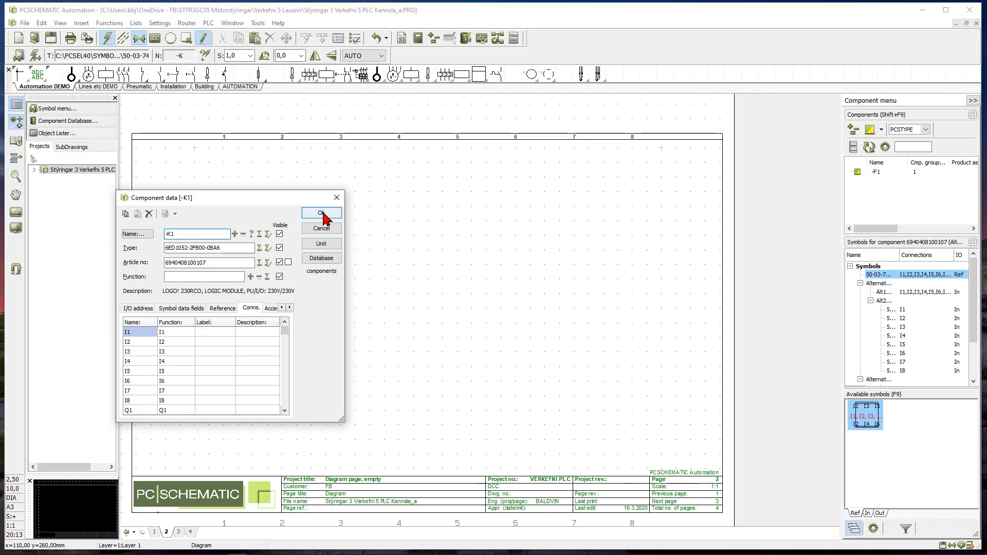
pyautogui.click(227, 248)
pyautogui.moveTo(228, 249); pyautogui.dragTo(164, 248)
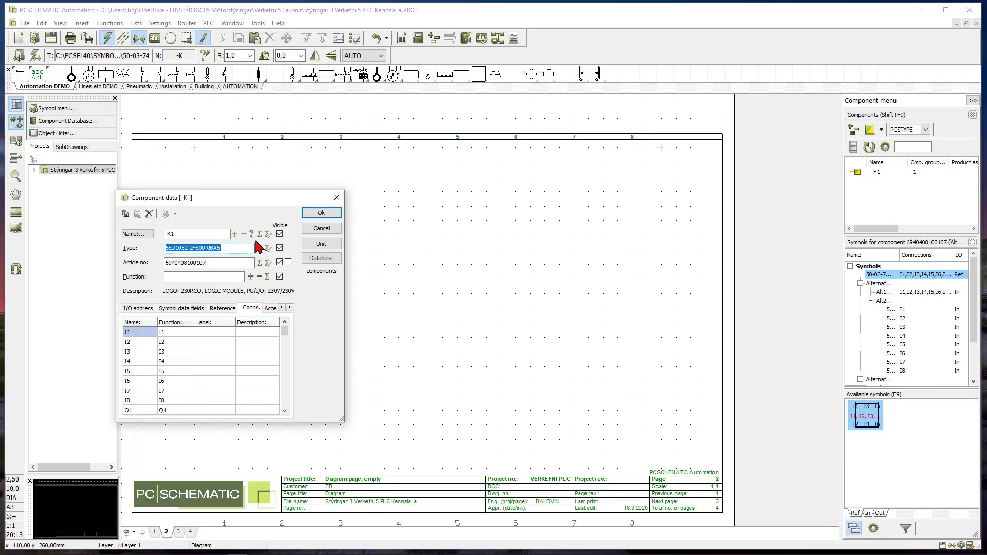
pyautogui.click(321, 213)
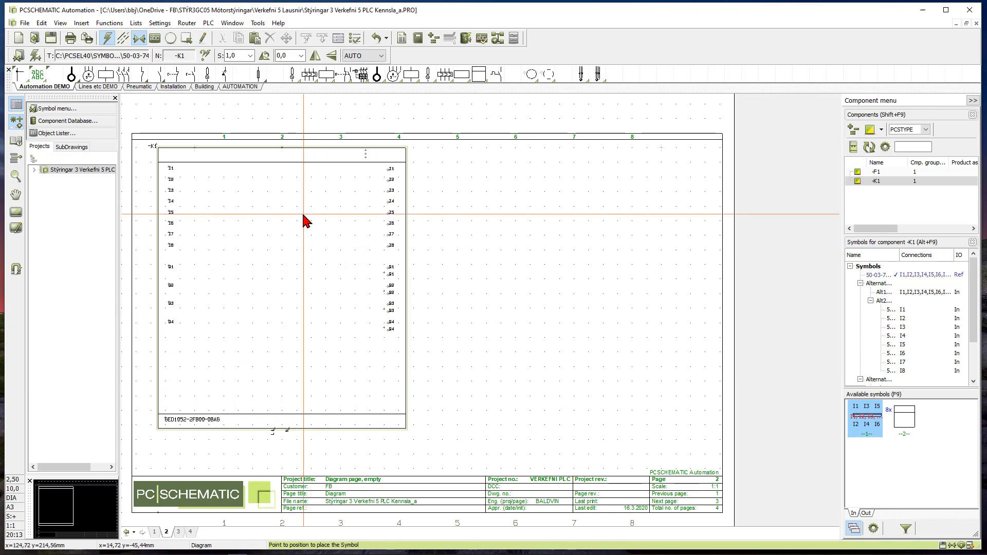
# Copy the -K1 reference symbol and place the copy beside it across columns 5 to 8 as -K2.
pyautogui.click(303, 215)
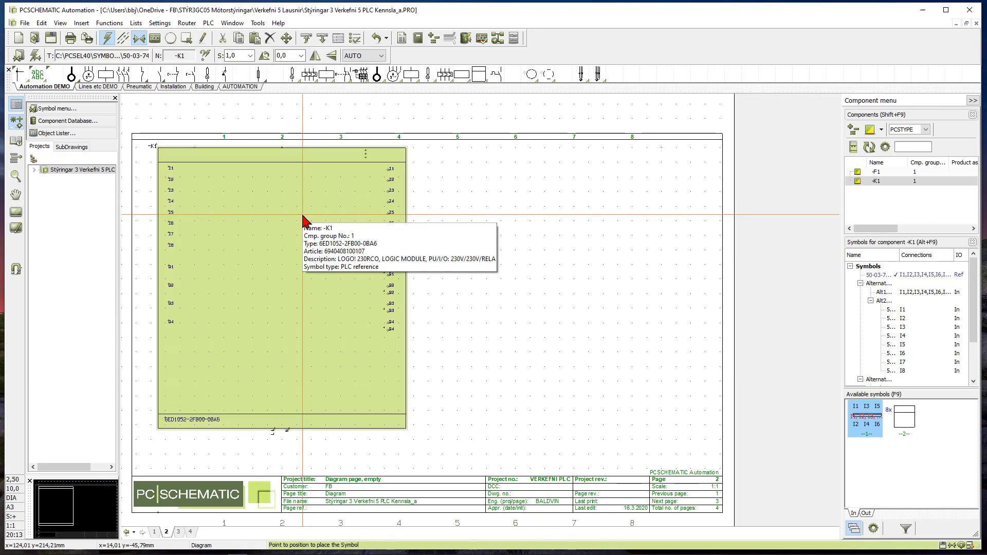
pyautogui.rightClick(303, 214)
pyautogui.click(339, 308)
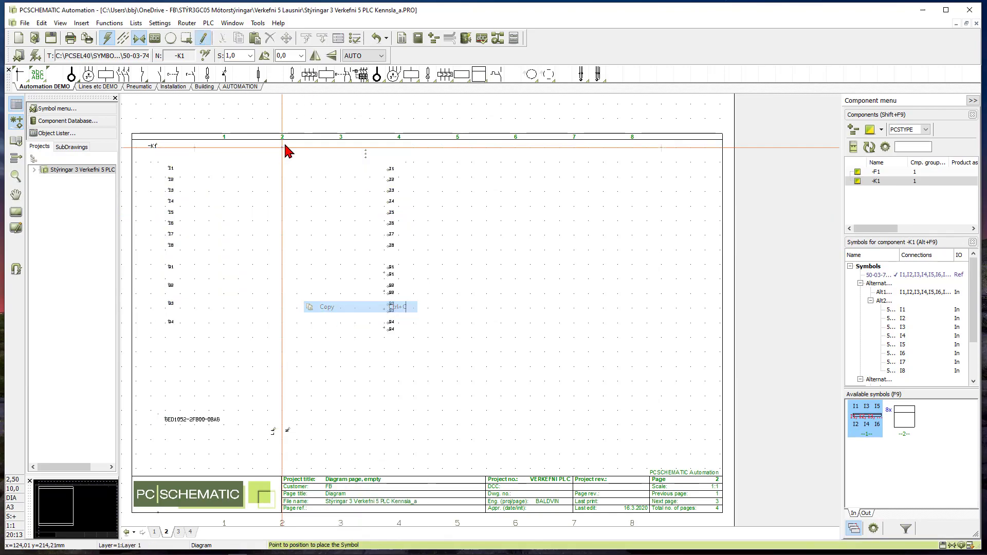
pyautogui.click(576, 151)
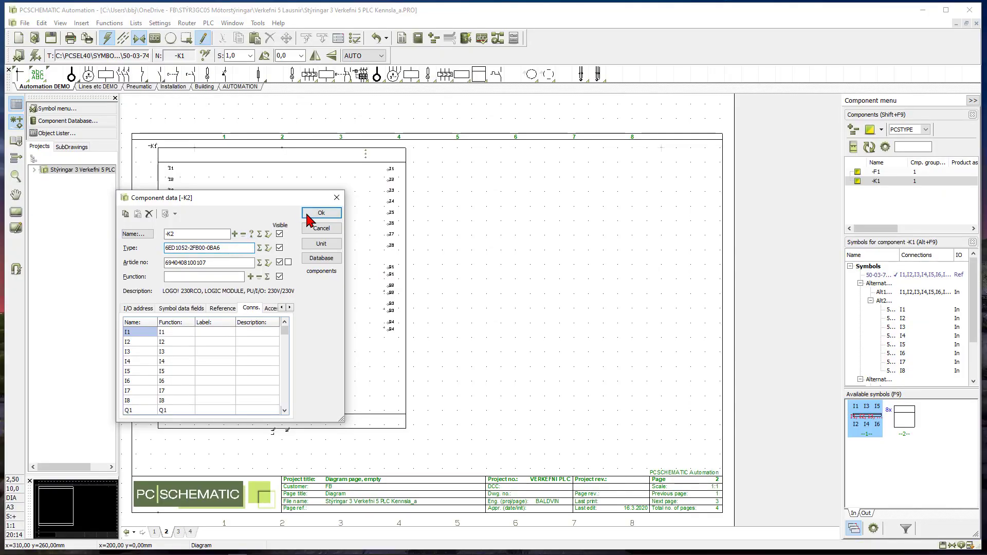
pyautogui.click(321, 212)
pyautogui.click(448, 214)
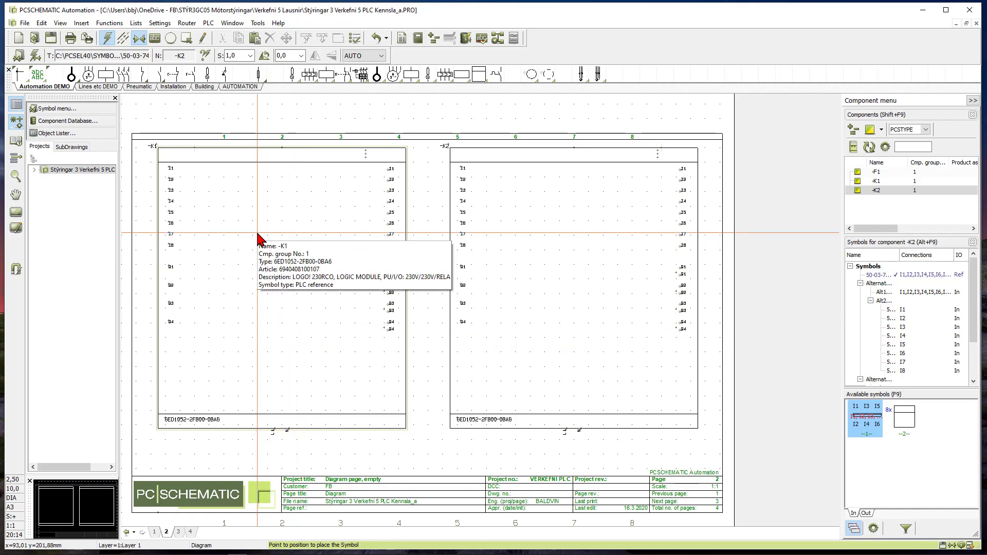
# Label the -K1 connections I1 to I4 as S1, S2, S3 and S4 in its component data.
pyautogui.doubleClick(286, 242)
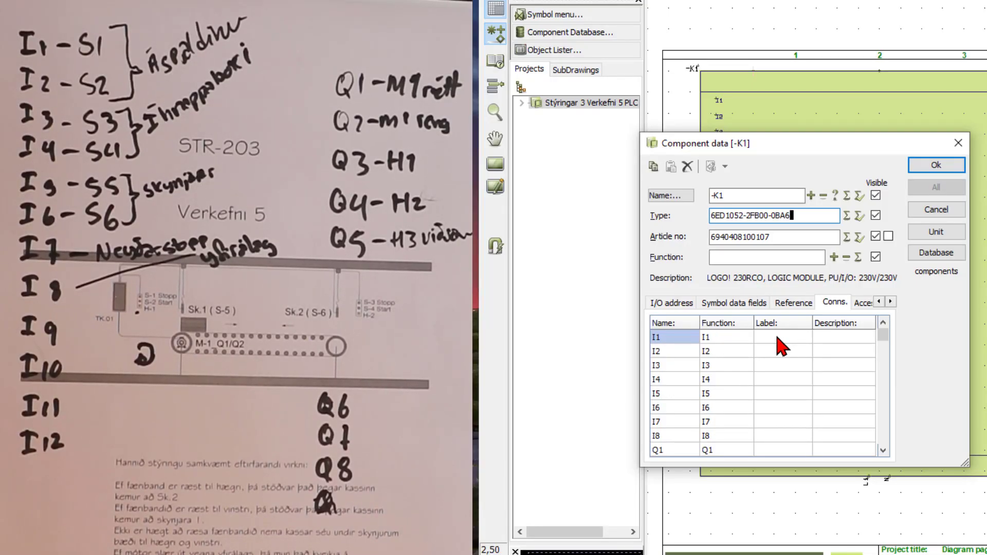
pyautogui.click(212, 333)
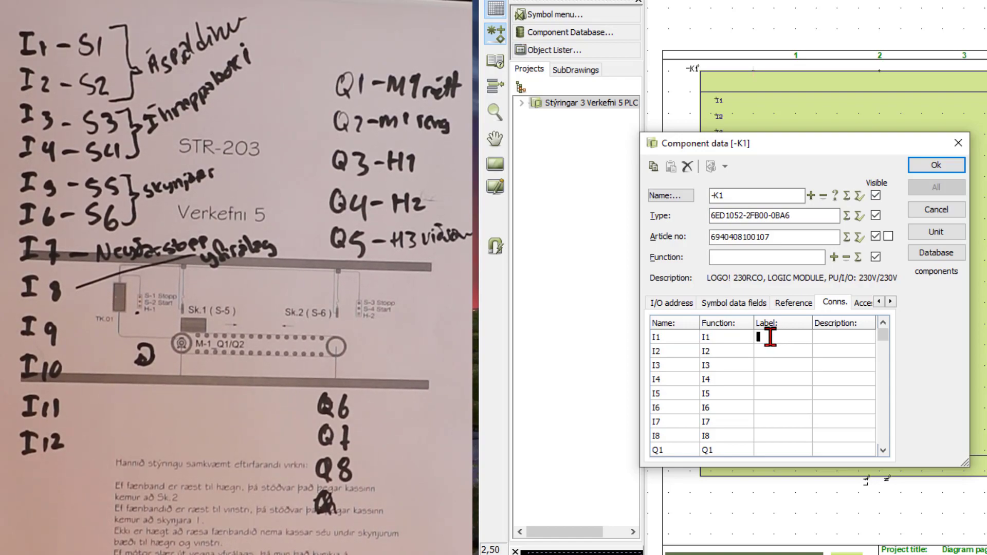
pyautogui.write('S1')
pyautogui.click(777, 350)
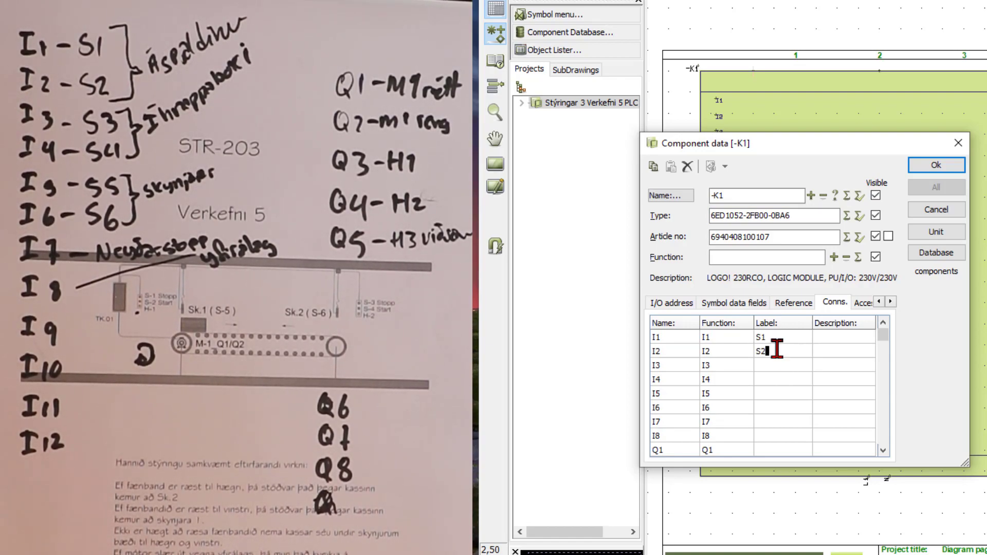
pyautogui.click(779, 364)
pyautogui.write('S3')
pyautogui.click(782, 378)
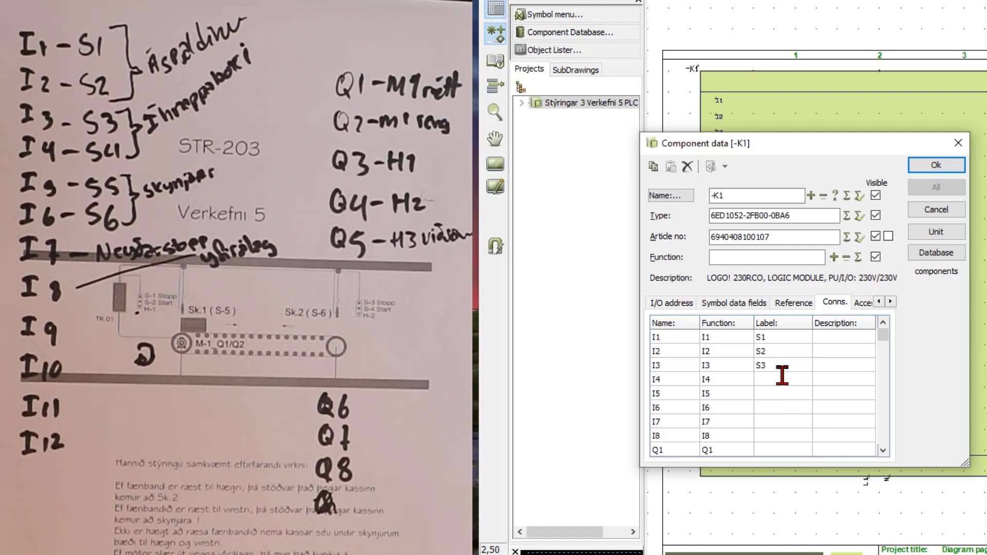
pyautogui.write('S4')
# Label the -K1 connections I5 to I8 as S5, S6, S7 and S8.
pyautogui.click(776, 391)
pyautogui.write('S5')
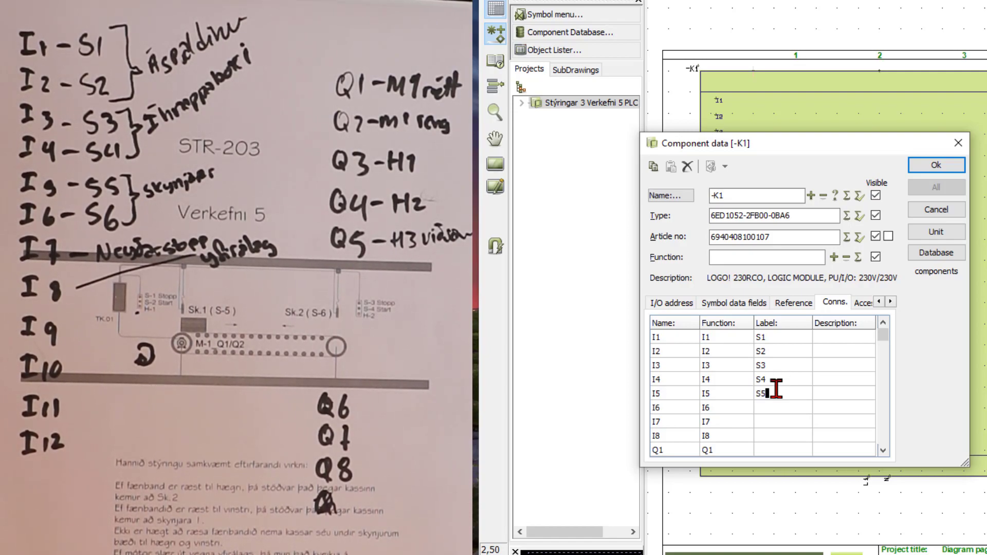
pyautogui.click(772, 406)
pyautogui.write('S6')
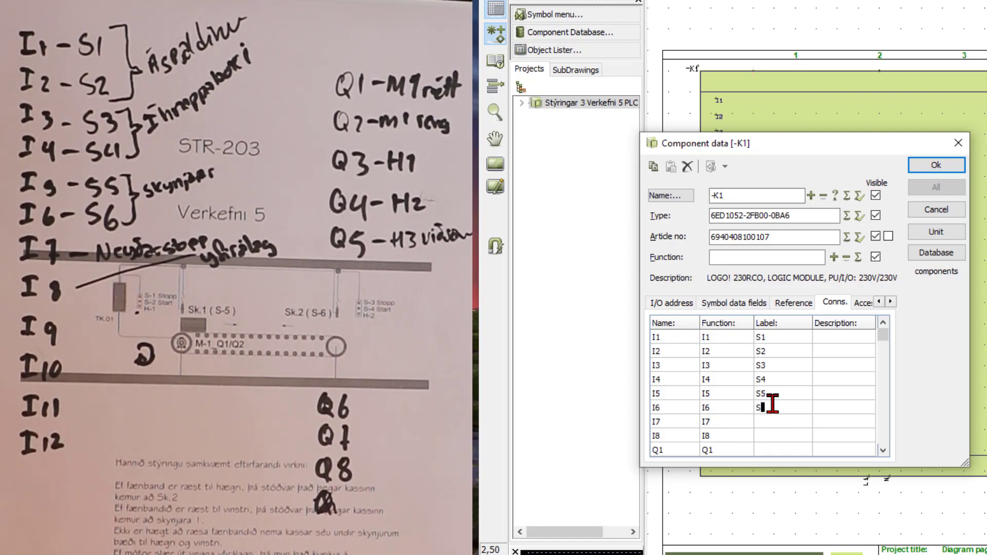
pyautogui.click(773, 420)
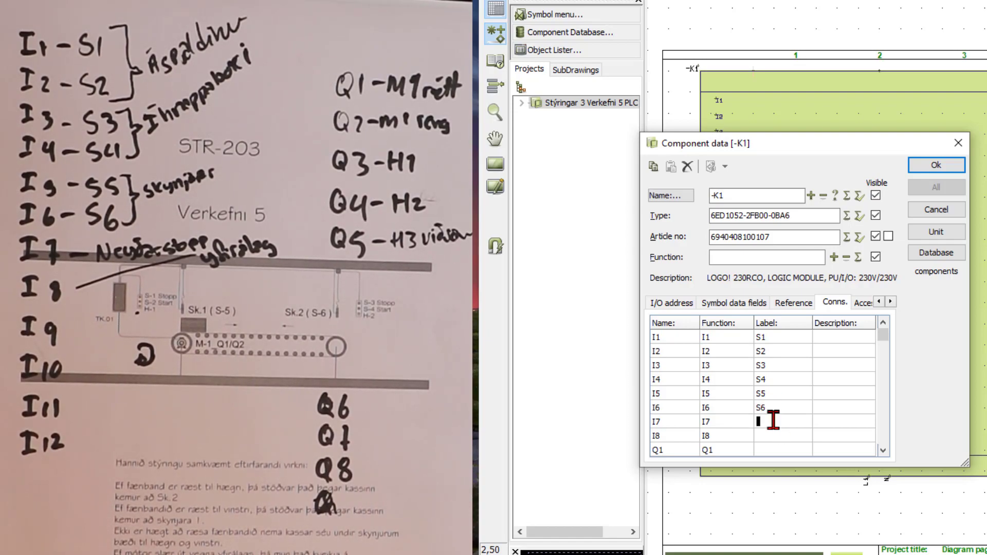
pyautogui.write('S7')
pyautogui.click(763, 439)
pyautogui.write('S8')
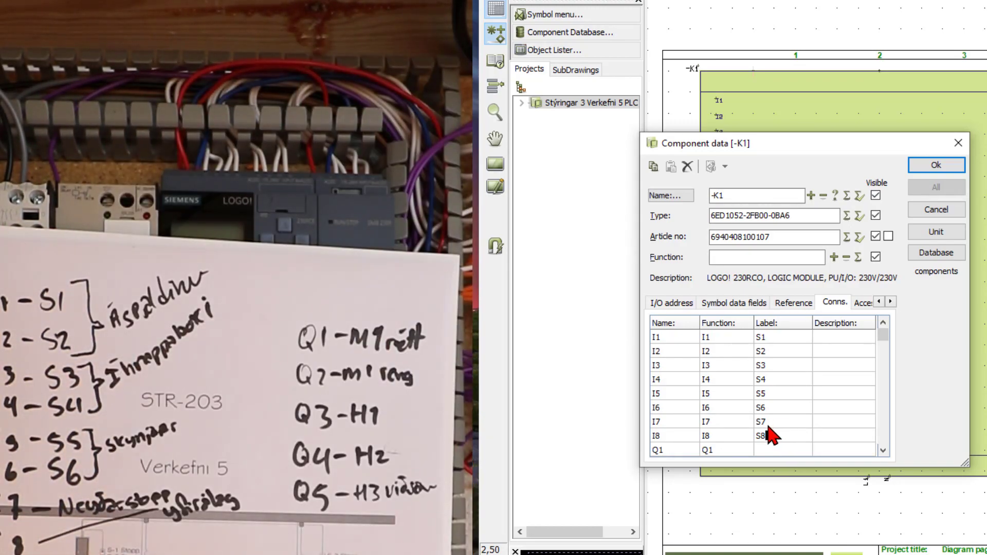
pyautogui.doubleClick(779, 434)
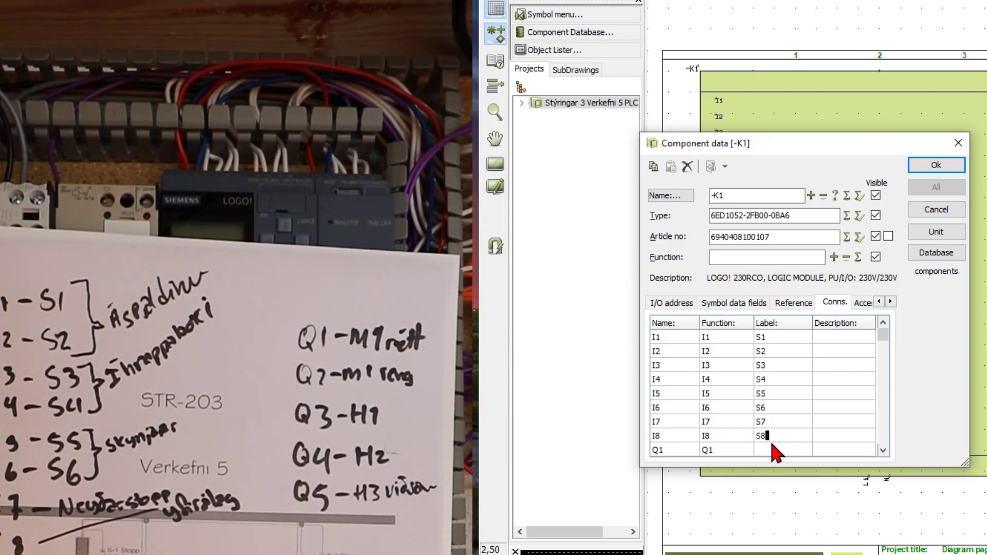
# Describe the -K1 inputs I1 to I4 as STOPP1, STATRT1, STOPP2 and START2.
pyautogui.click(832, 335)
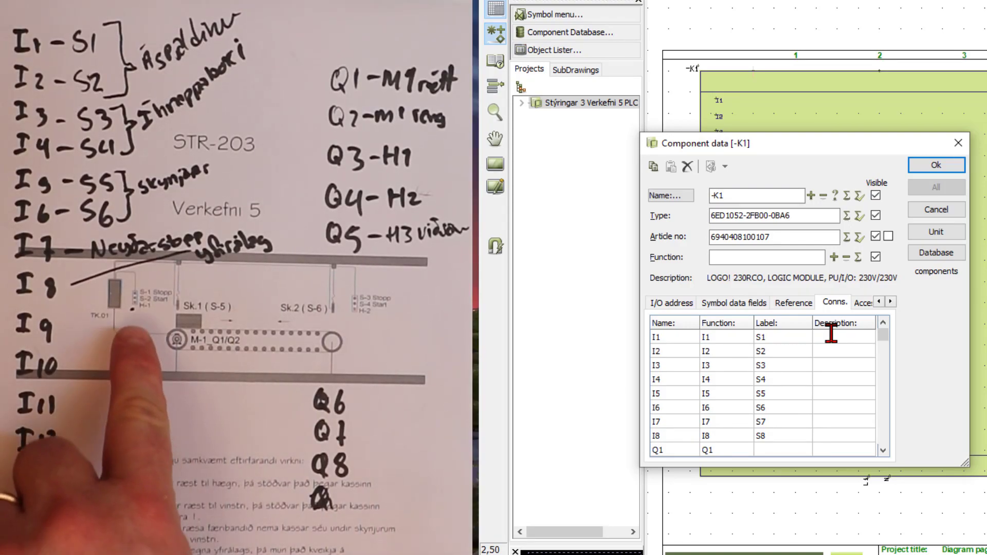
pyautogui.click(832, 335)
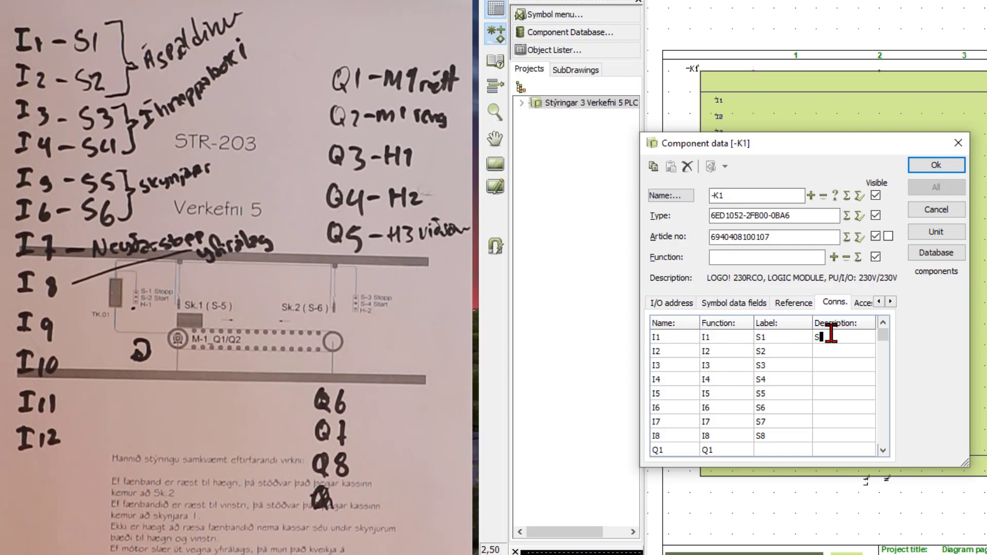
pyautogui.write('STOPP1')
pyautogui.click(831, 352)
pyautogui.write('START1')
pyautogui.click(829, 363)
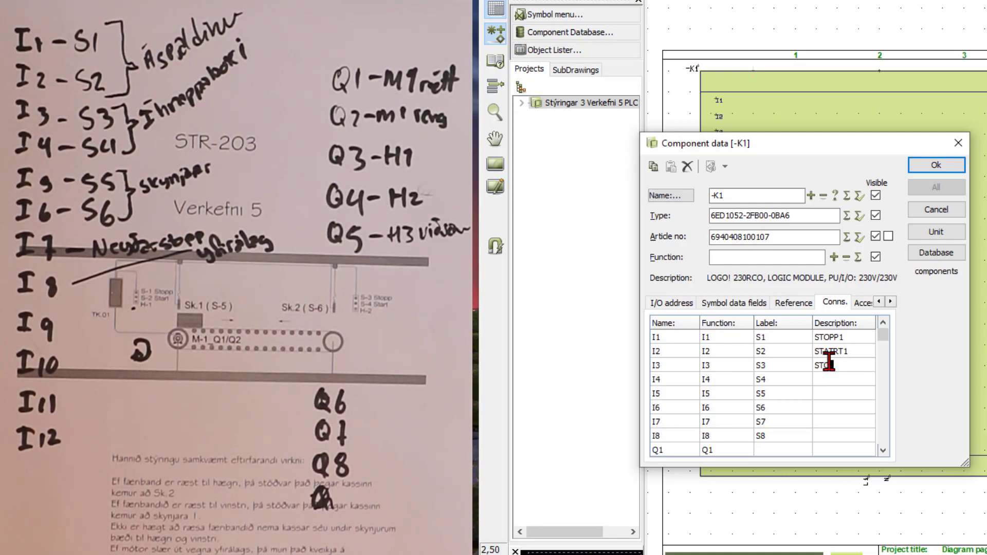
pyautogui.write('STOPP')
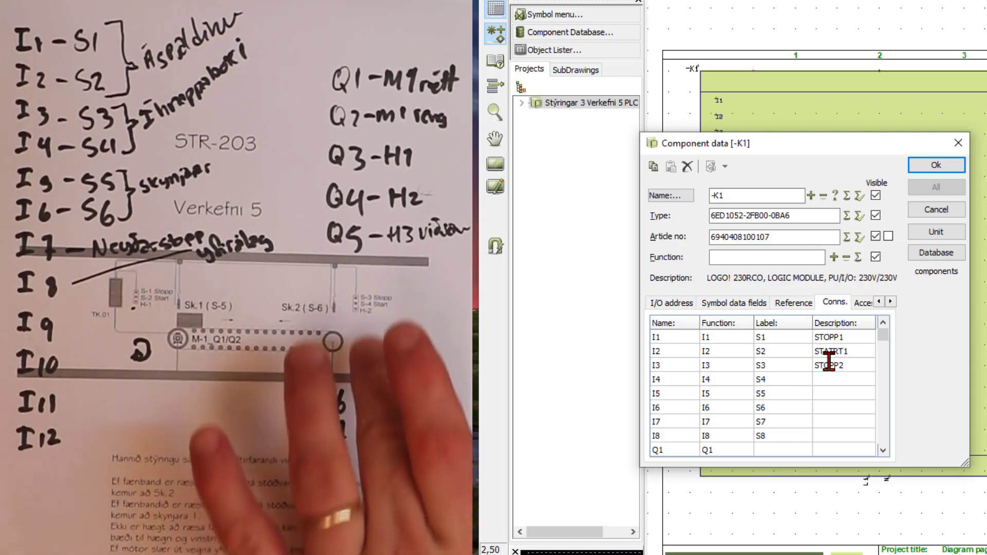
pyautogui.write('2')
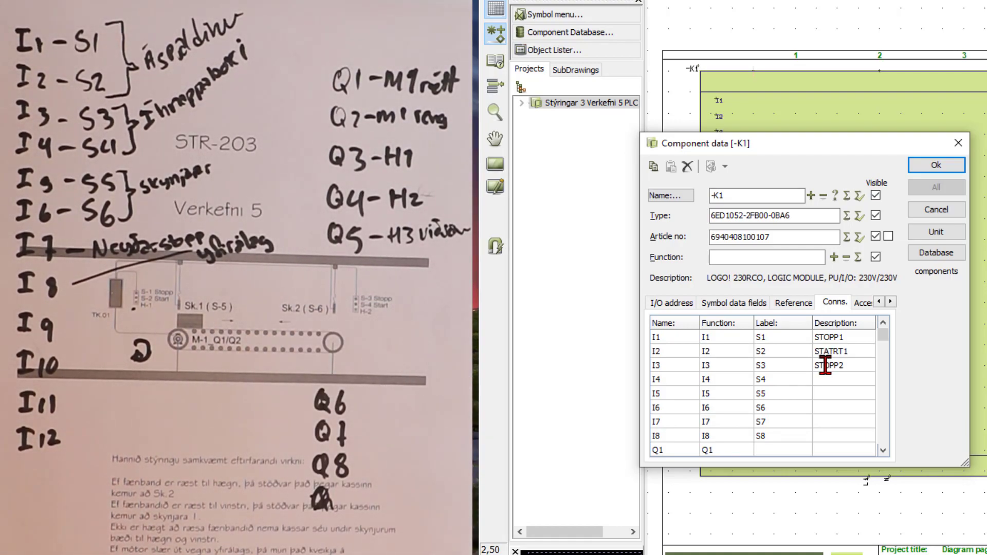
pyautogui.click(823, 378)
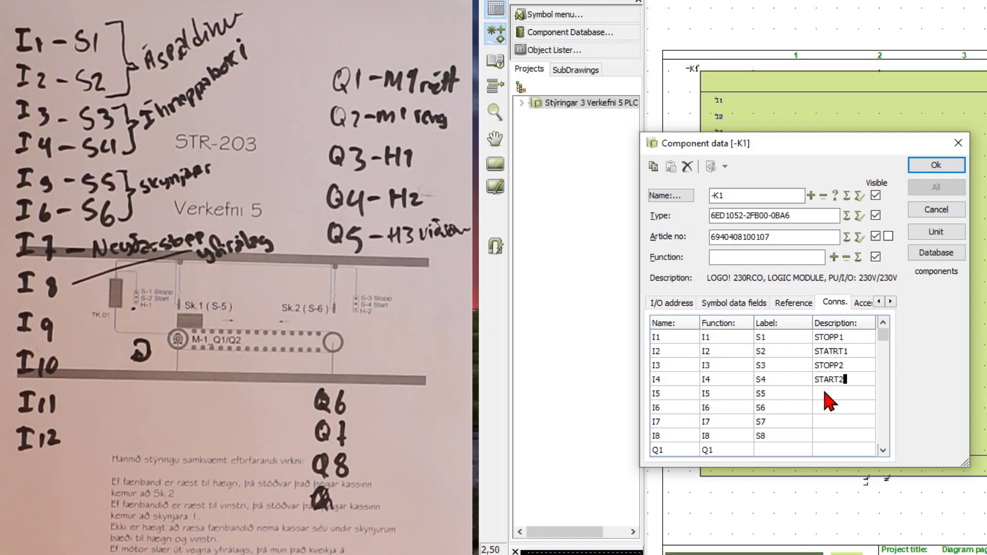
# Describe the -K1 inputs I5 to I8 as SKYNJARI1, SKYNJARI2, NEYDARSTOPP and YFIRALAG, and apply the component data.
pyautogui.write('SKYNJARI')
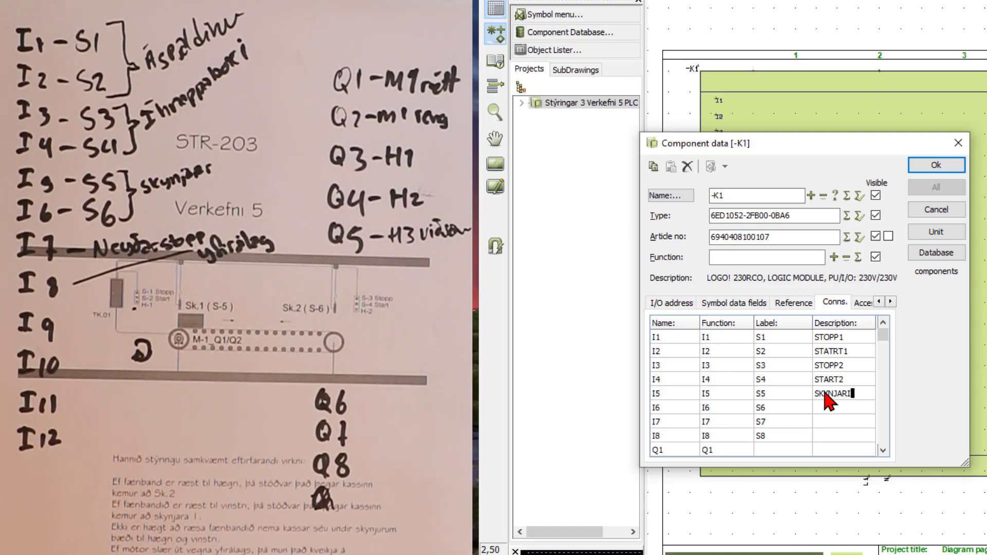
pyautogui.write('1')
pyautogui.click(823, 407)
pyautogui.write('SKYNJARI2')
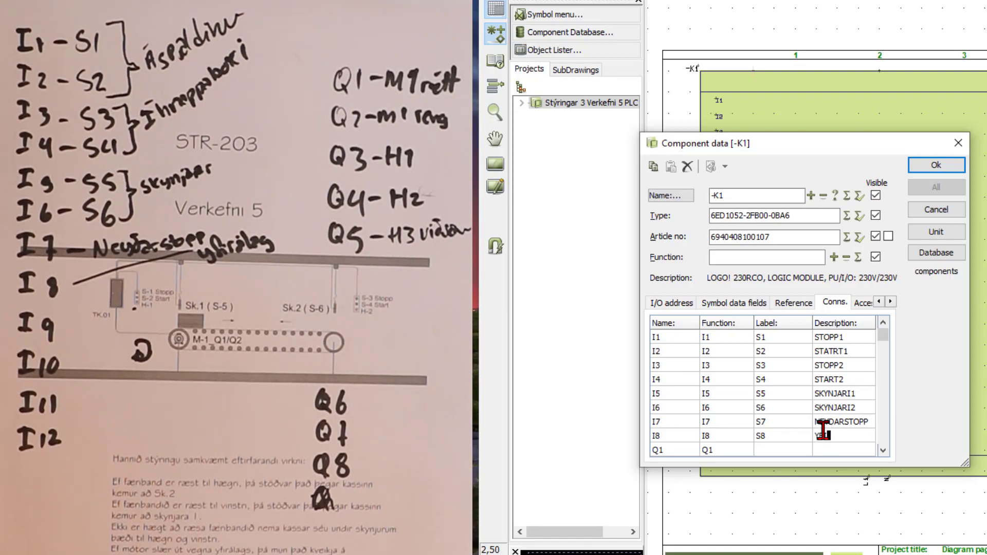
pyautogui.write('AG')
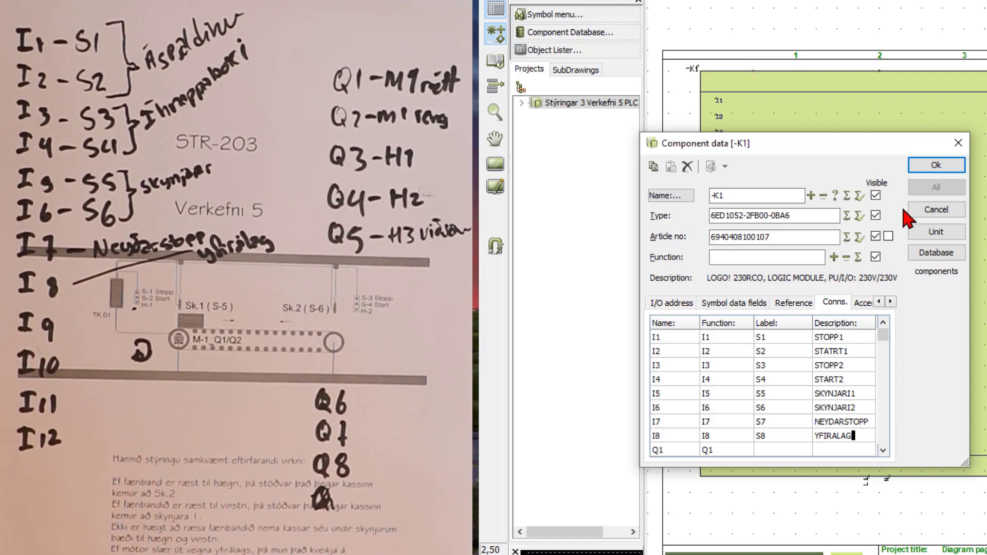
pyautogui.click(933, 166)
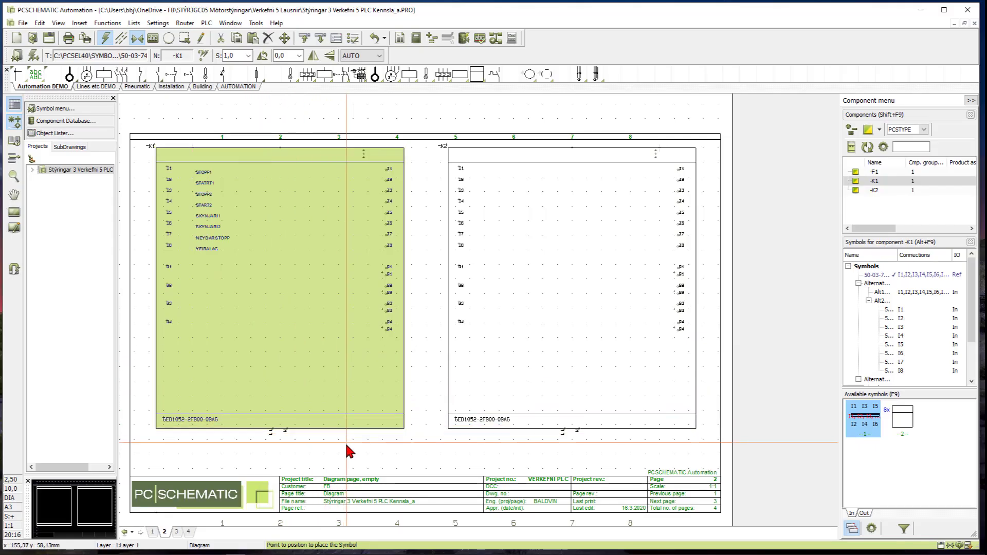
# Place all eight individual -K1 input symbols, I1 to I8, in a row across columns 1 to 8 in the lower part of page 3.
pyautogui.click(177, 533)
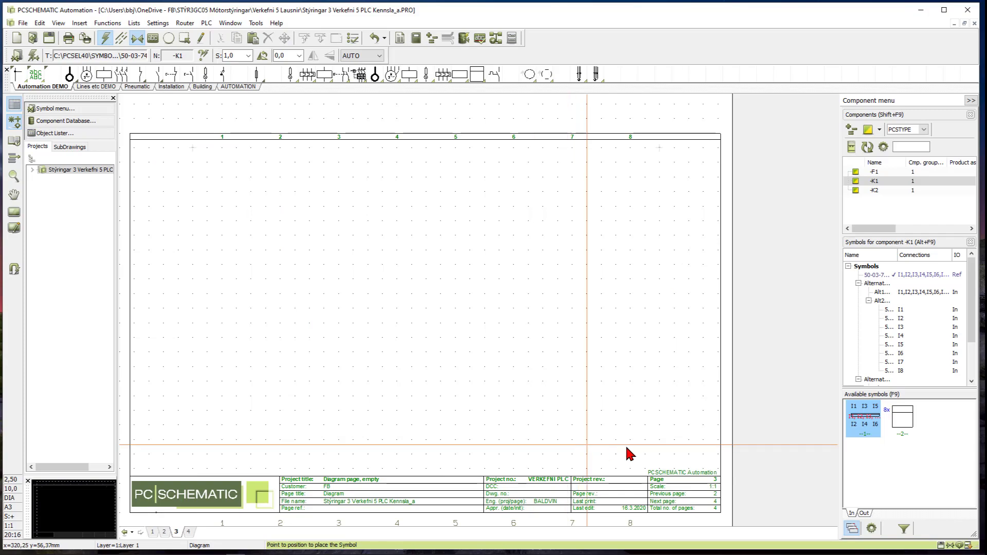
pyautogui.click(866, 415)
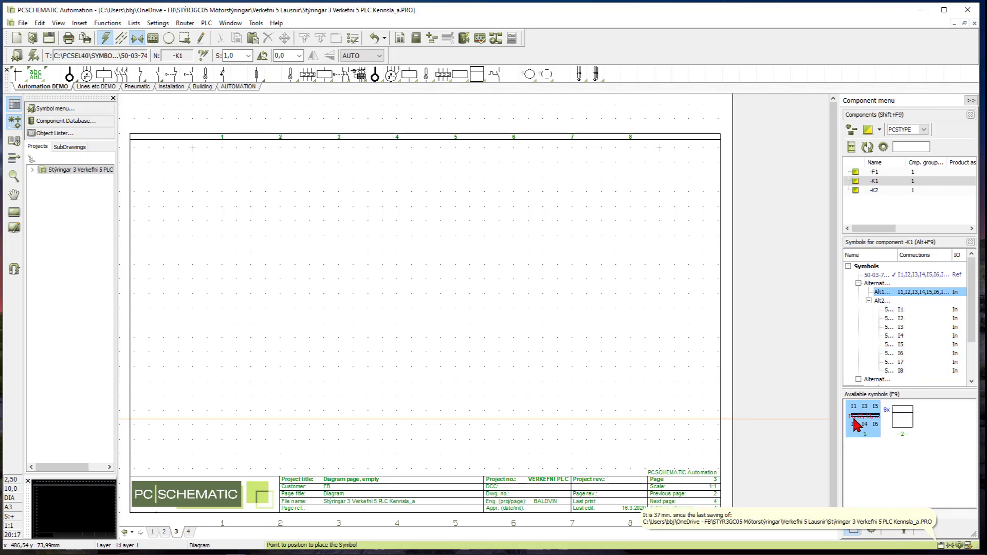
pyautogui.click(898, 419)
pyautogui.rightClick(900, 418)
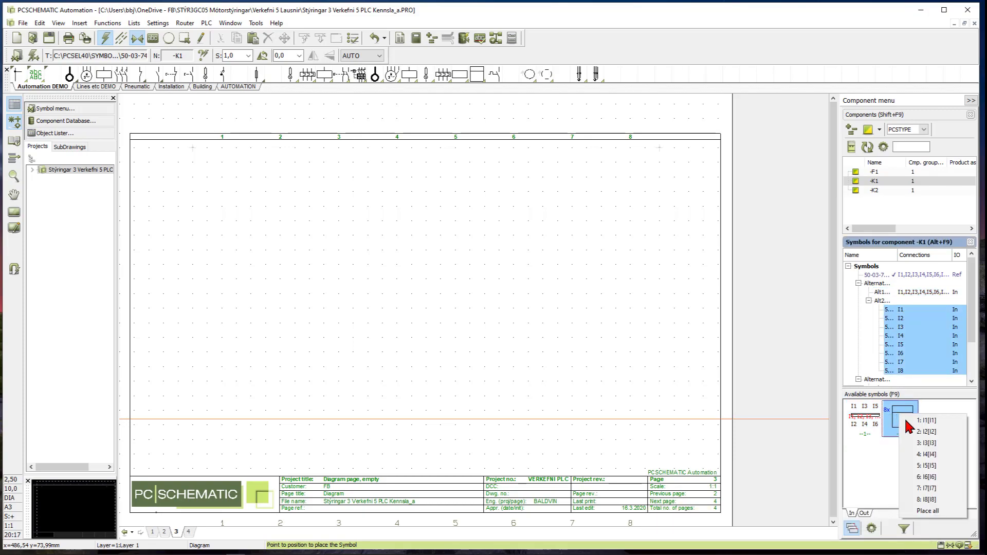
pyautogui.click(926, 512)
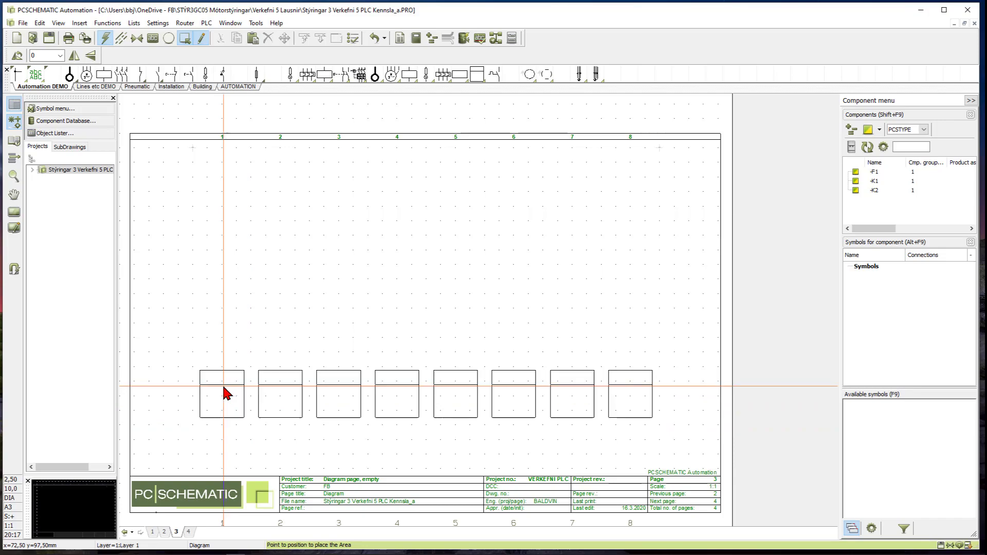
pyautogui.click(223, 387)
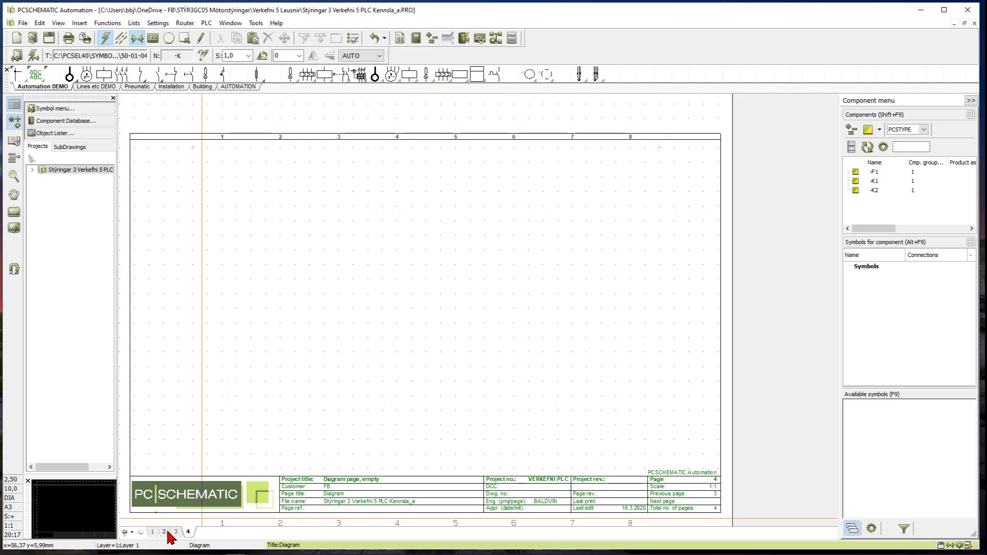
# Compare the page references of the -K1 inputs on page 2 with the input symbols on page 3, and check pages 1 and 4.
pyautogui.click(164, 533)
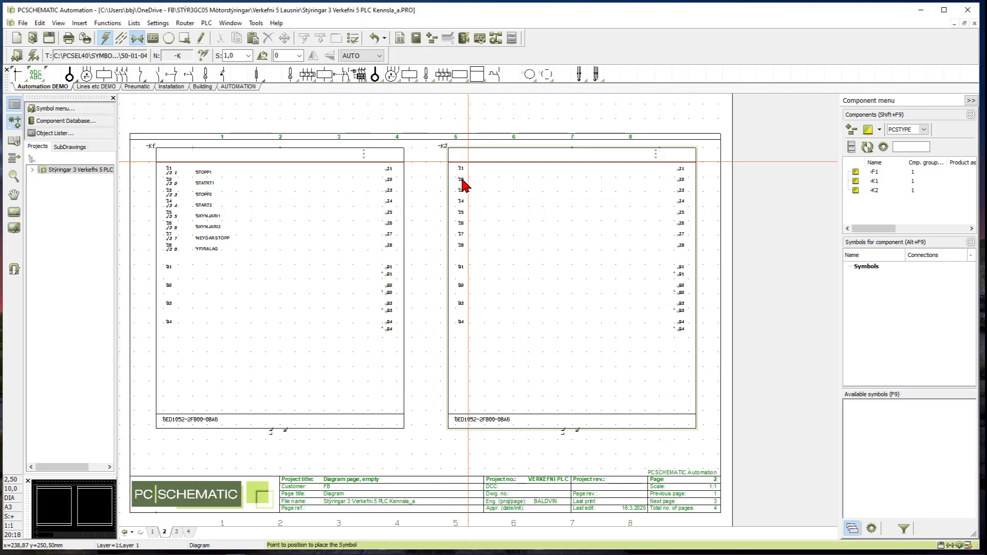
pyautogui.click(177, 532)
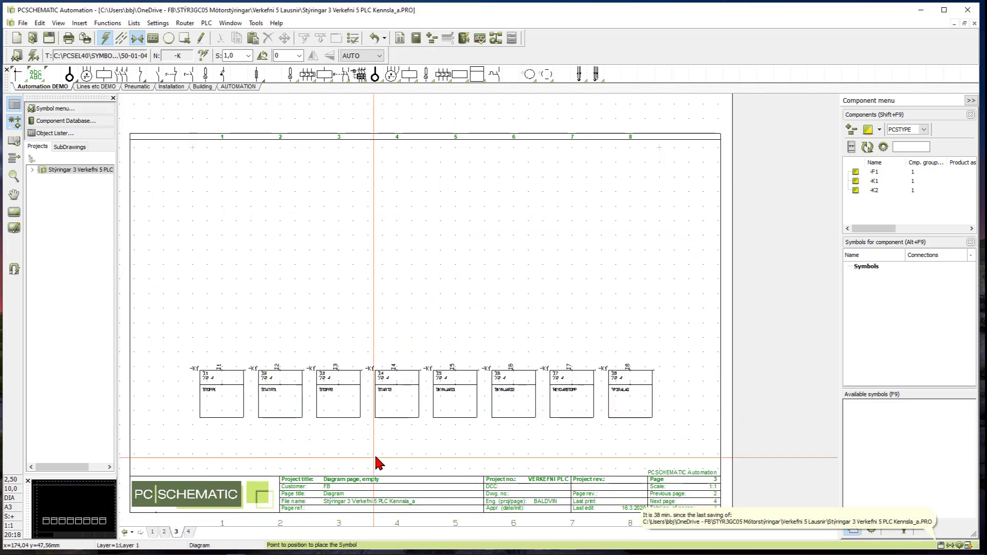
pyautogui.click(188, 532)
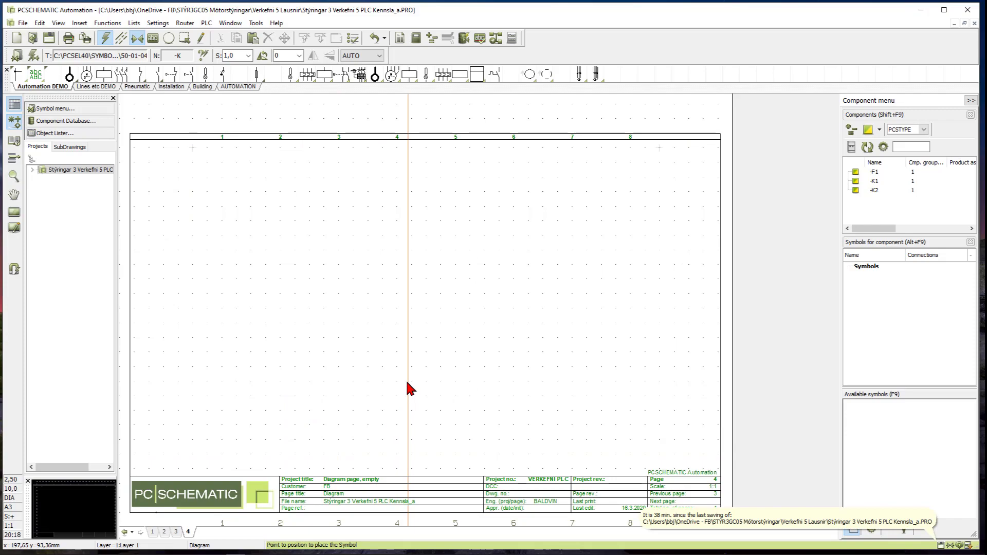
pyautogui.click(164, 532)
pyautogui.click(175, 533)
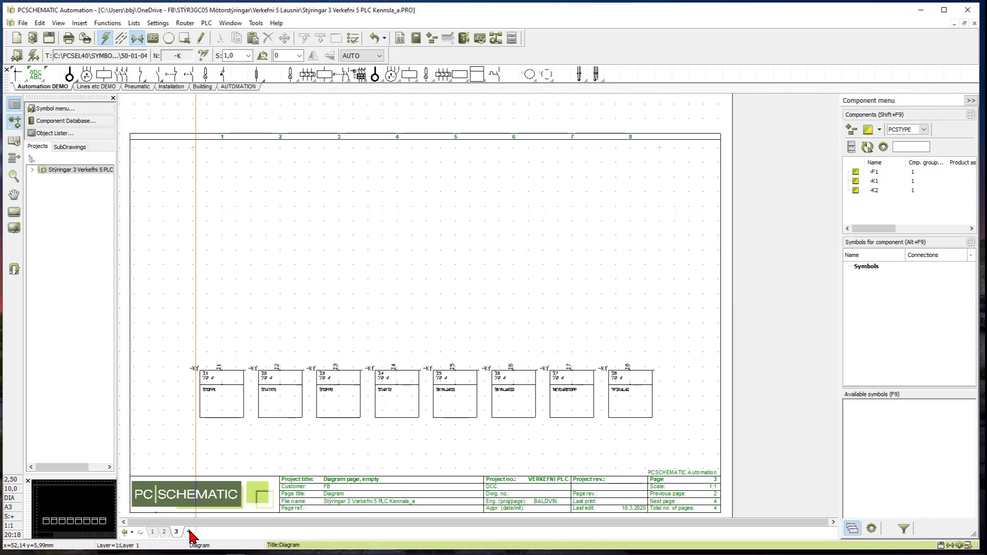
pyautogui.click(189, 533)
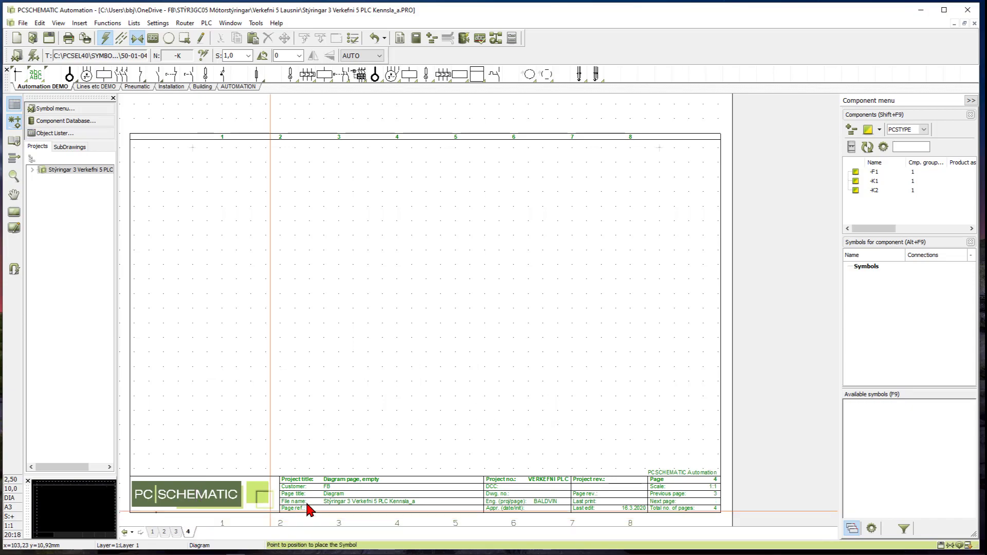
pyautogui.click(153, 532)
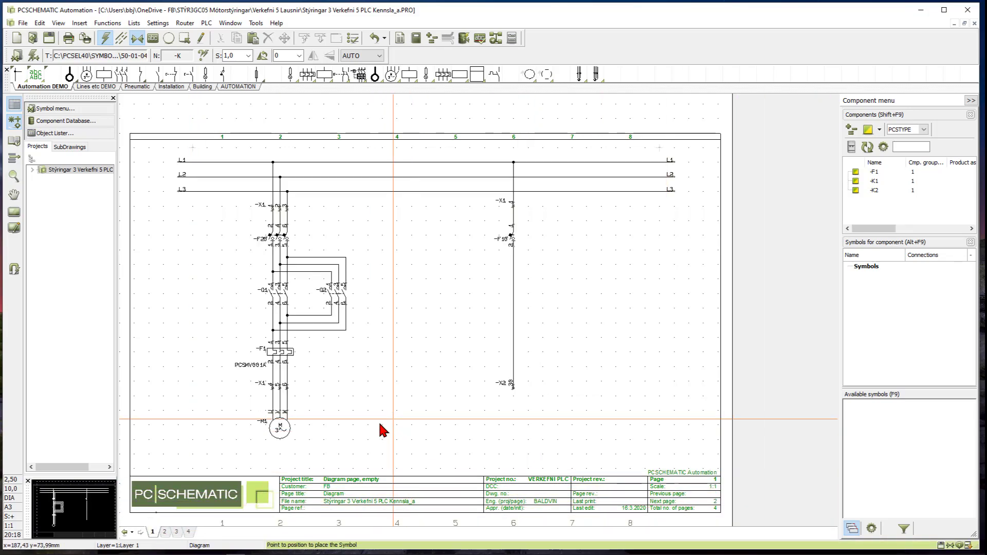
# Place all four individual -K1 output symbols, Q1 to Q4, in a row across columns 1 to 4 near the top of page 4.
pyautogui.click(165, 532)
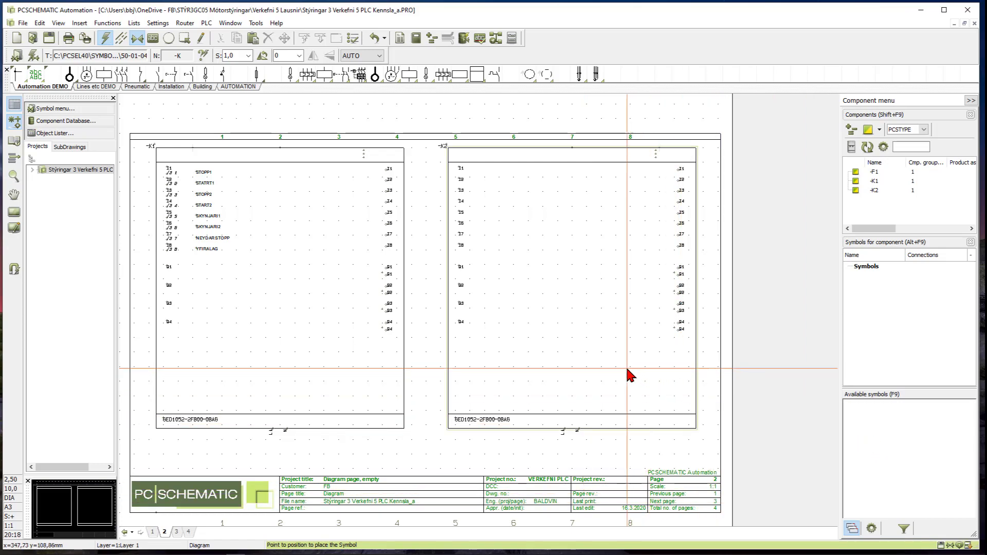
pyautogui.click(369, 298)
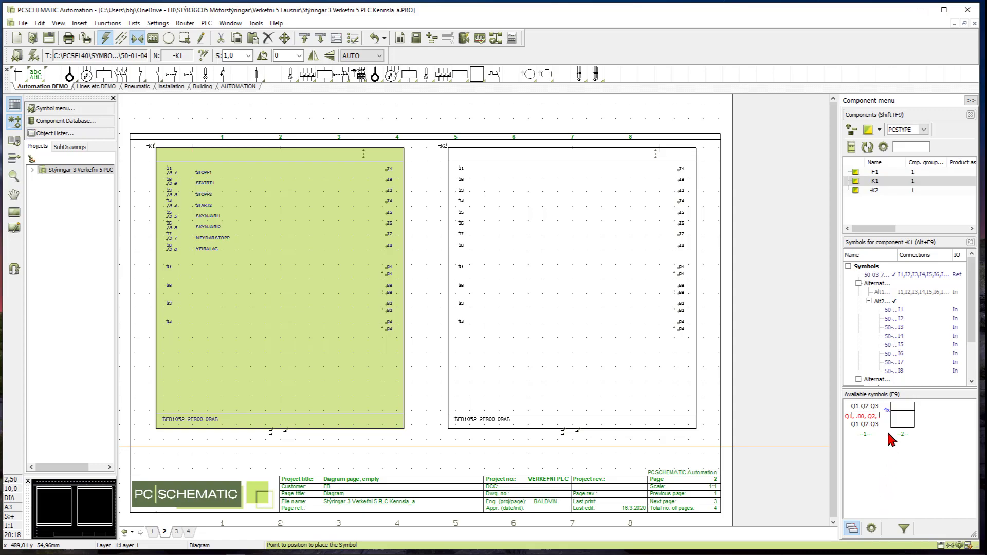
pyautogui.click(898, 426)
pyautogui.click(878, 425)
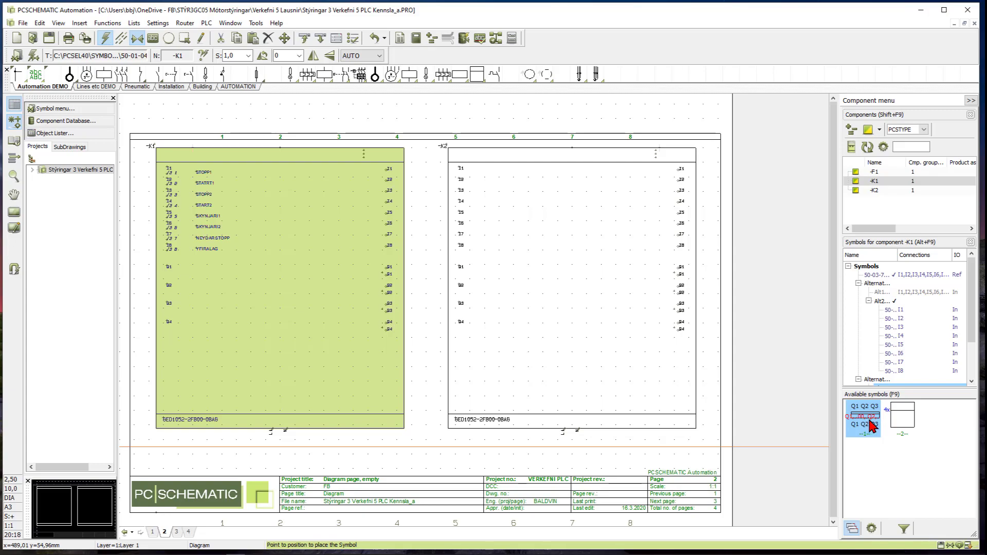
pyautogui.click(898, 420)
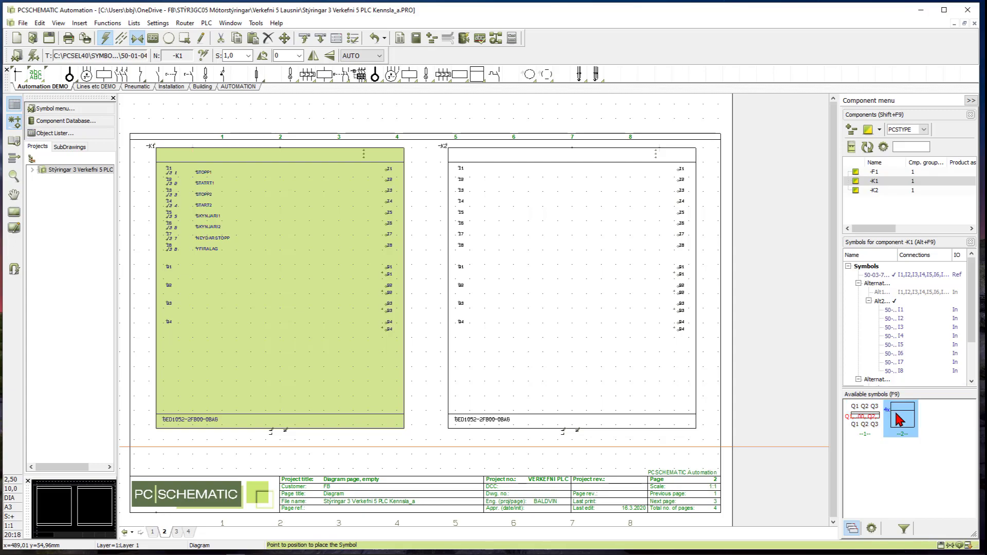
pyautogui.rightClick(898, 422)
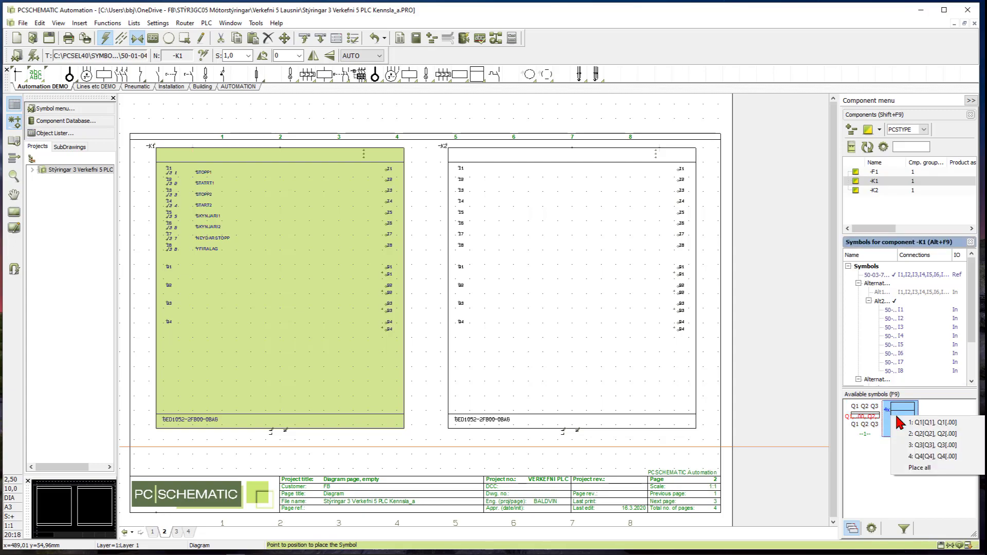
pyautogui.click(917, 468)
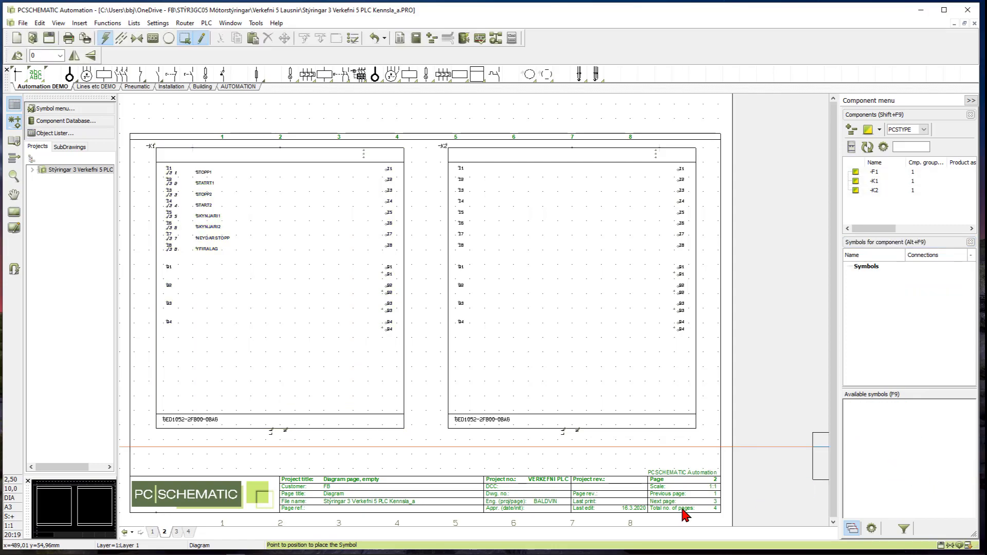
pyautogui.click(176, 533)
pyautogui.click(188, 532)
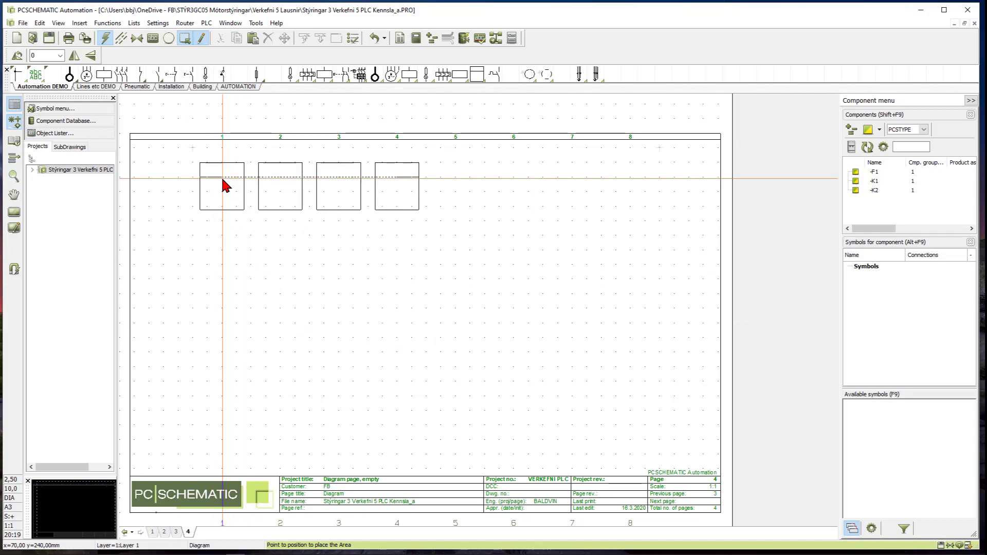
pyautogui.click(222, 178)
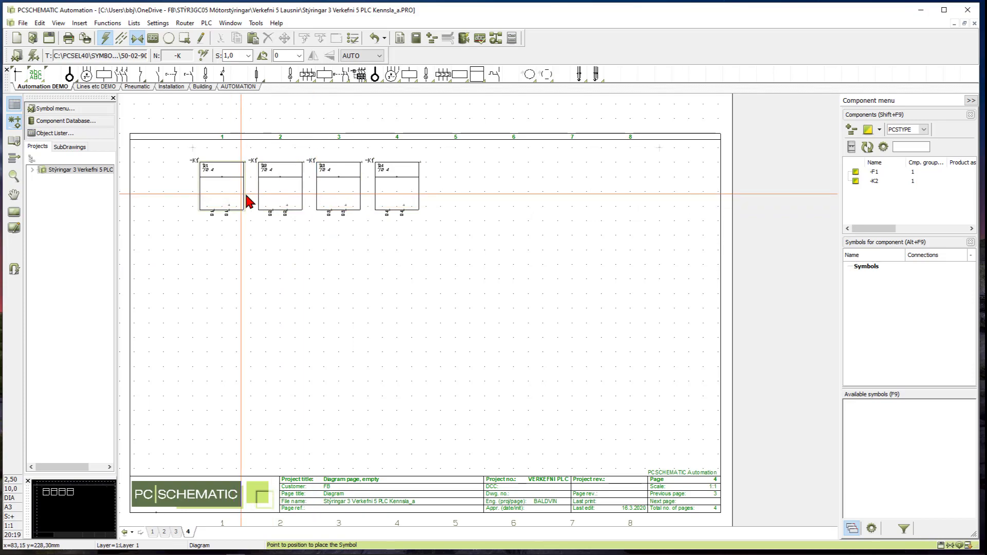
pyautogui.moveTo(383, 201)
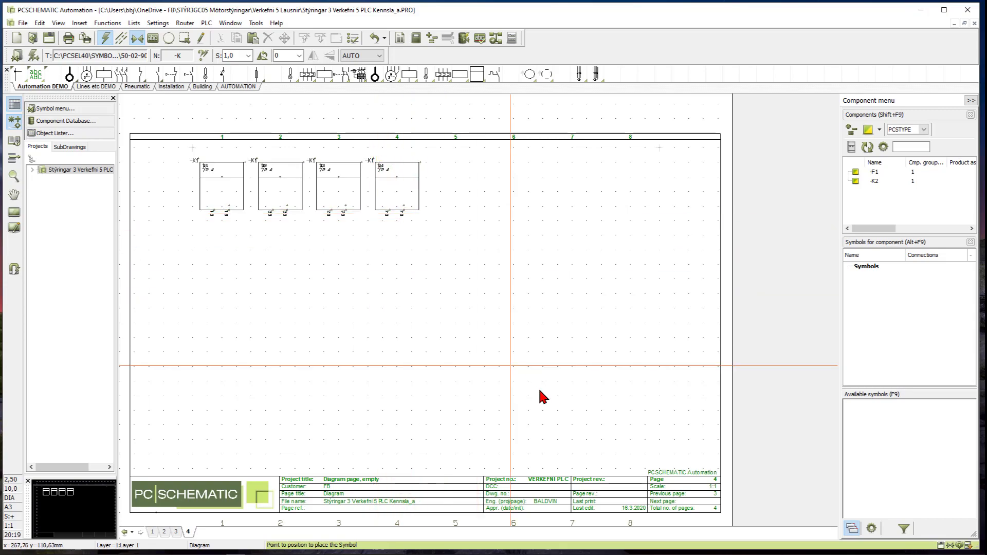
# Place only the Q1 output symbol of -K2 on page 4, in column 5 beside the -K1 outputs.
pyautogui.click(164, 533)
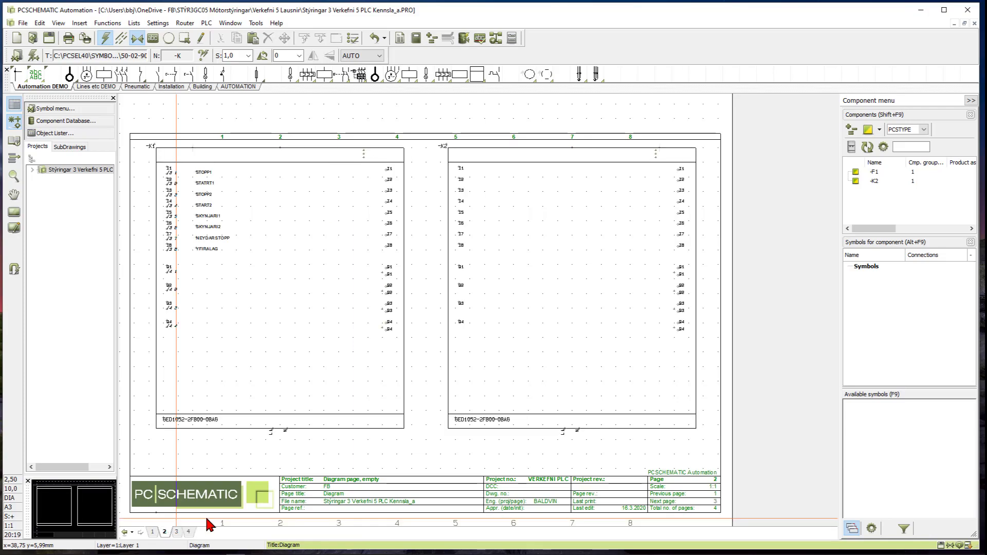
pyautogui.click(538, 377)
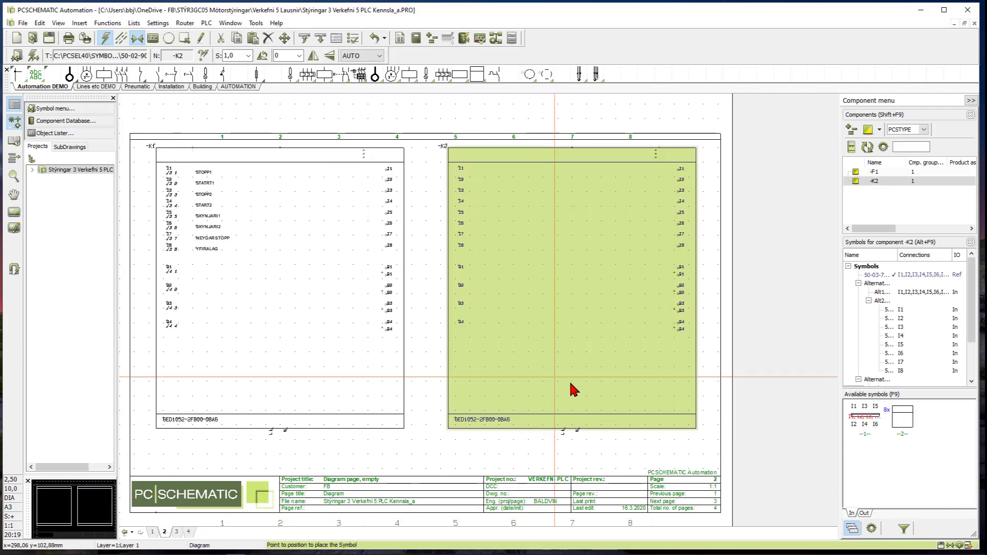
pyautogui.click(910, 424)
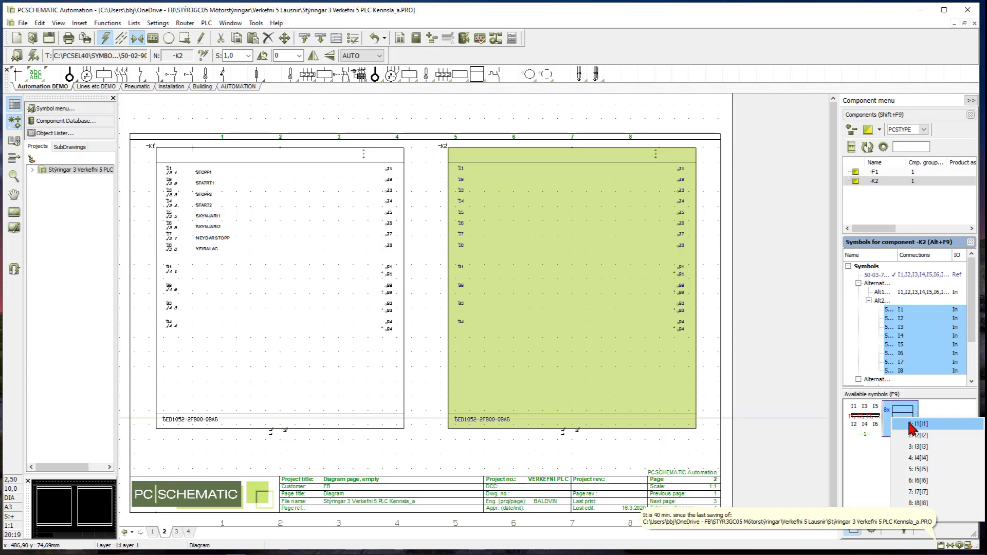
pyautogui.click(840, 446)
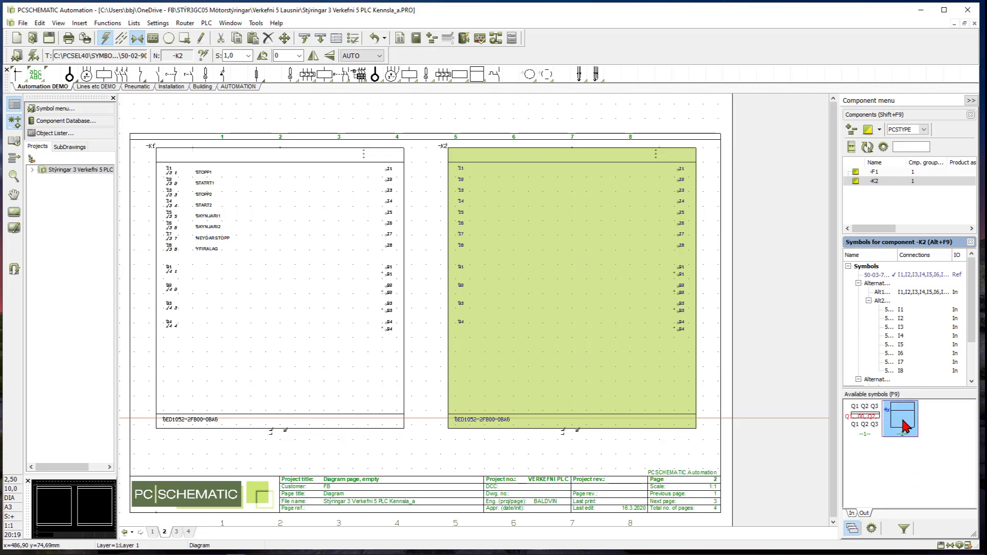
pyautogui.click(904, 424)
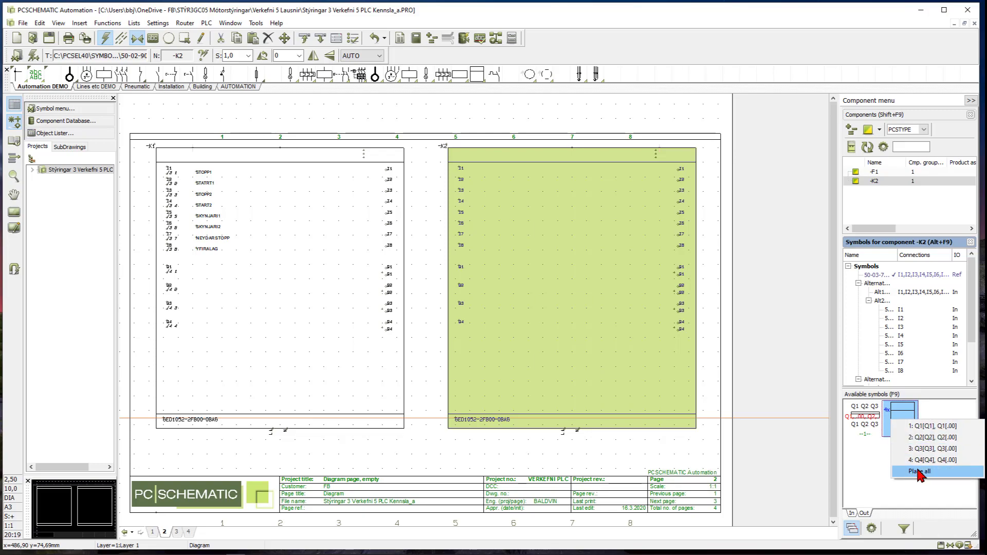
pyautogui.click(937, 427)
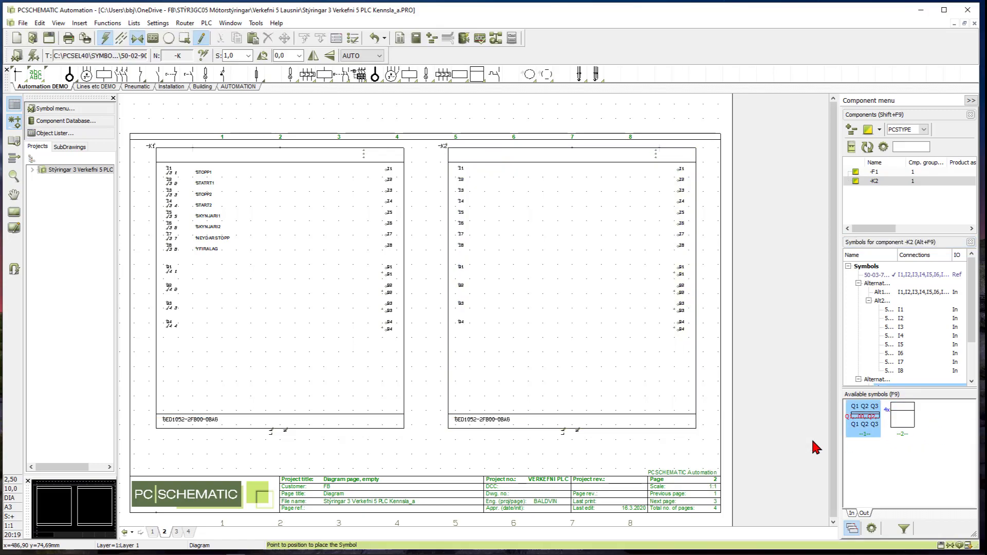
pyautogui.click(189, 531)
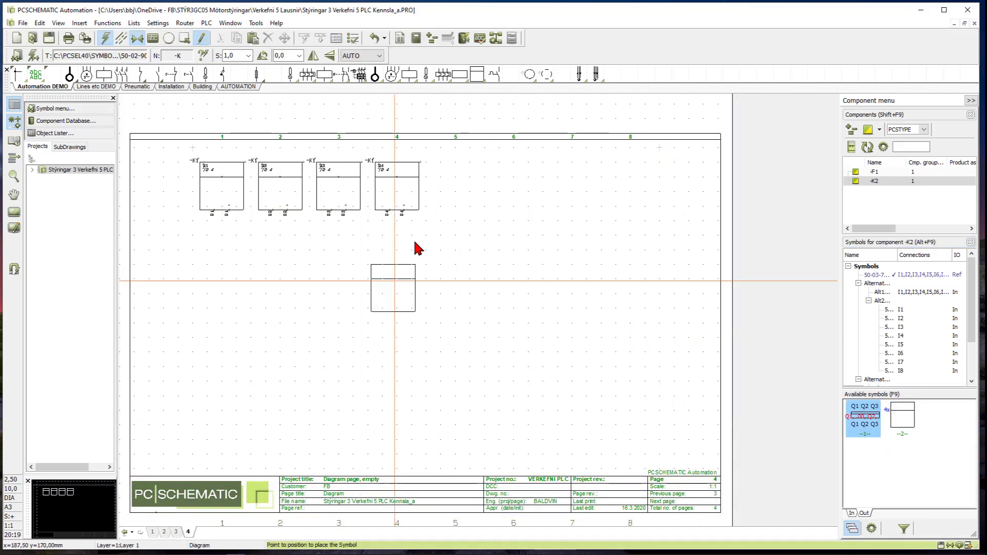
pyautogui.click(456, 184)
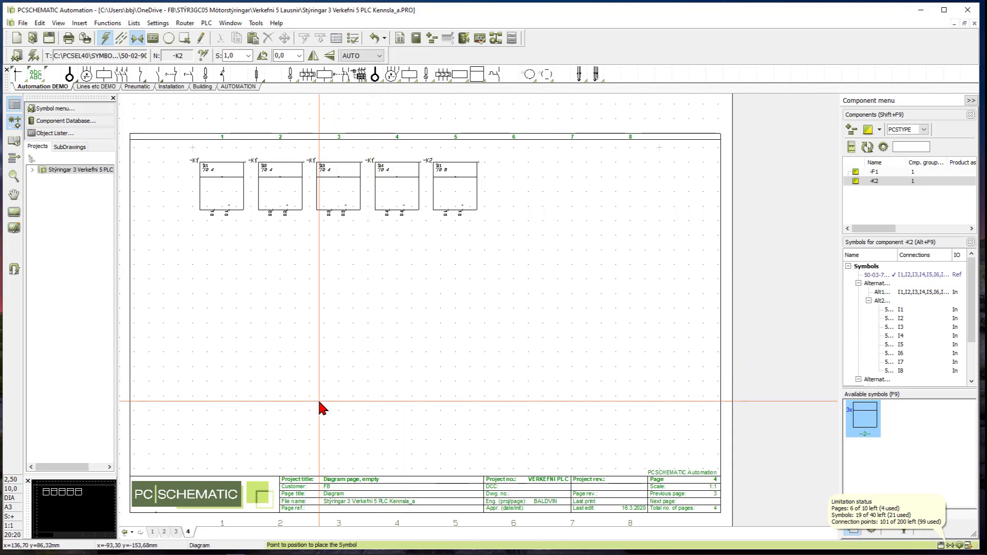
# Place a terminal symbol named -X2 on page 2, just below the lower-left corner of the -K1 reference symbol.
pyautogui.click(164, 532)
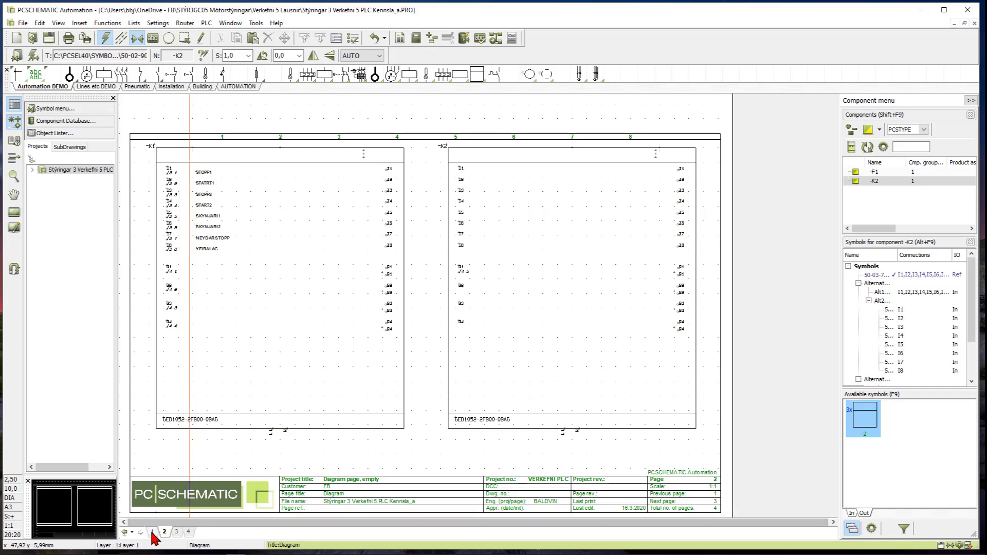
pyautogui.click(152, 532)
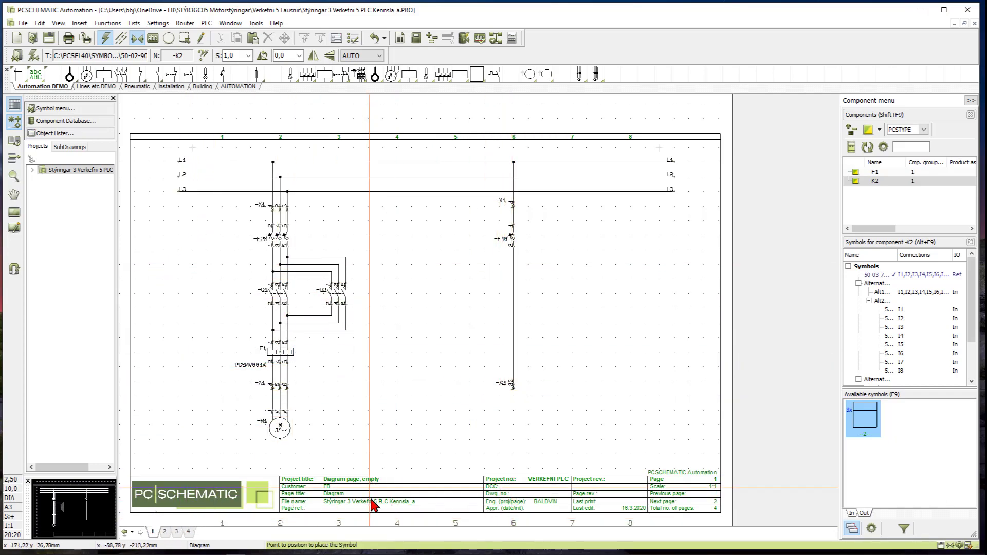
pyautogui.click(164, 532)
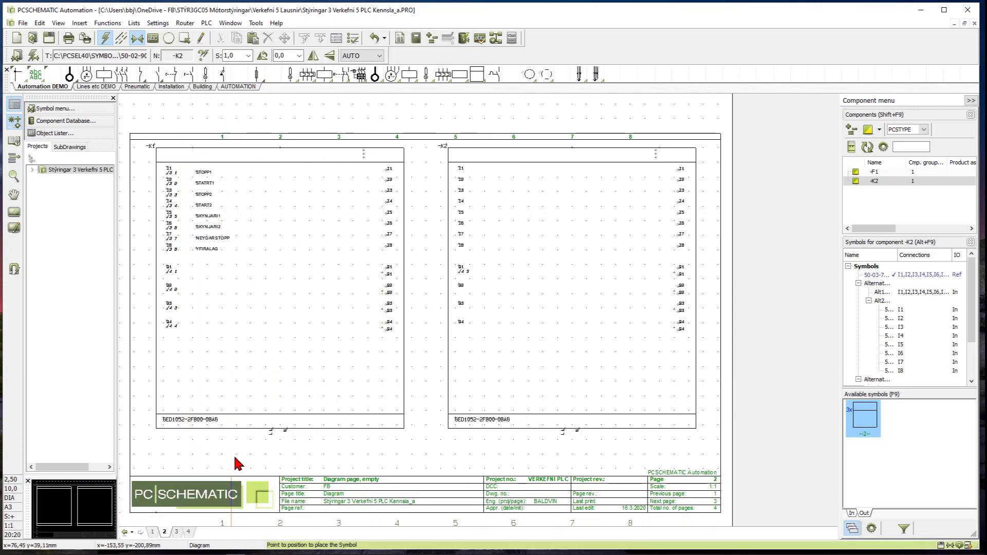
pyautogui.click(70, 77)
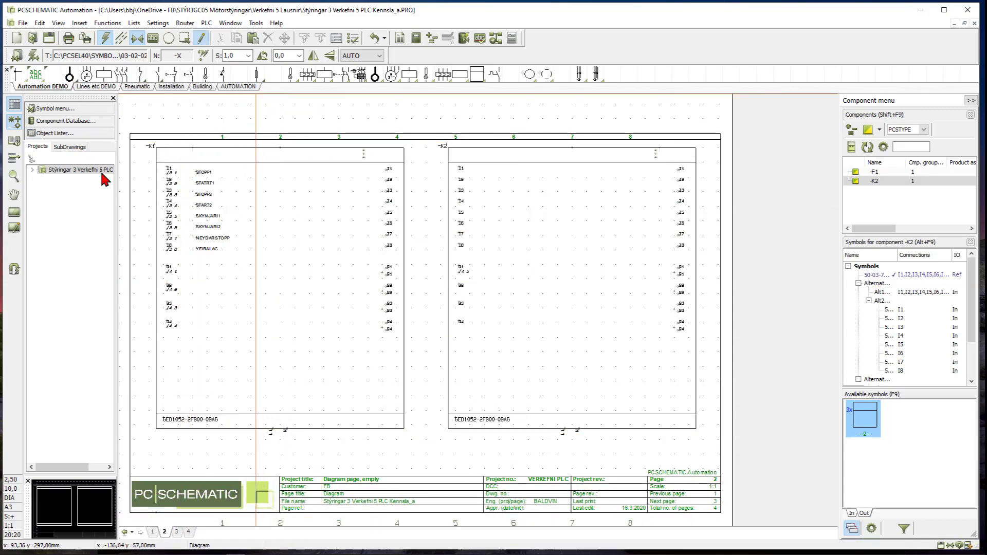
pyautogui.click(156, 451)
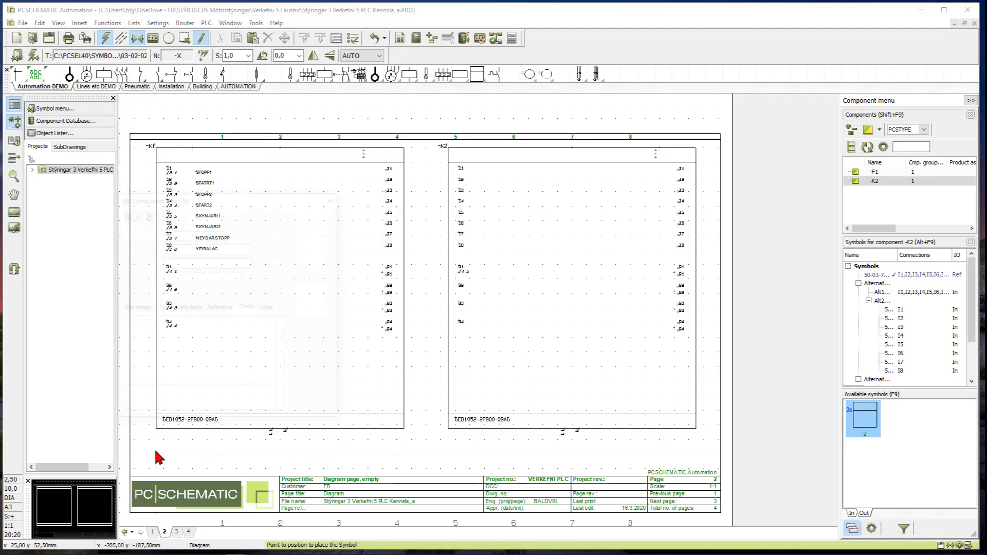
pyautogui.click(233, 234)
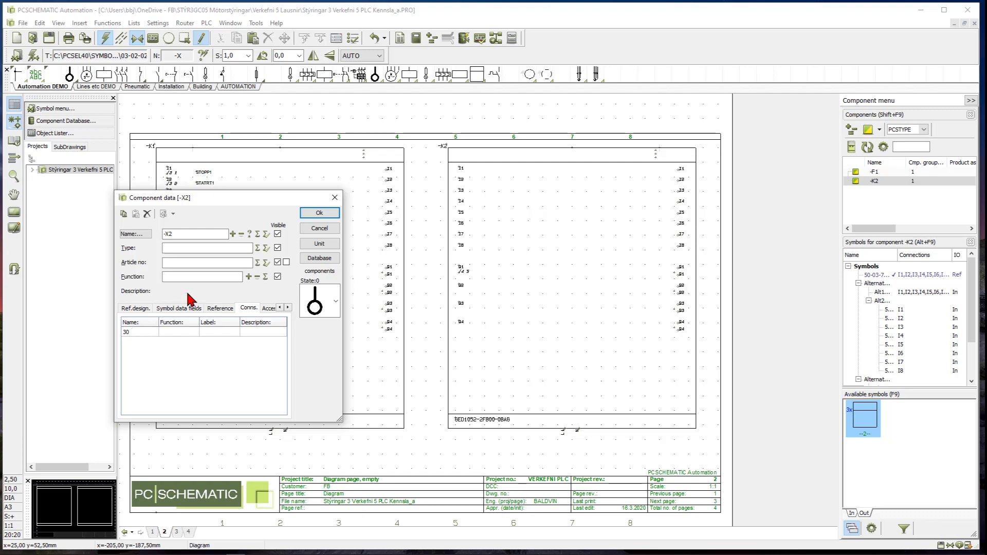
pyautogui.click(318, 213)
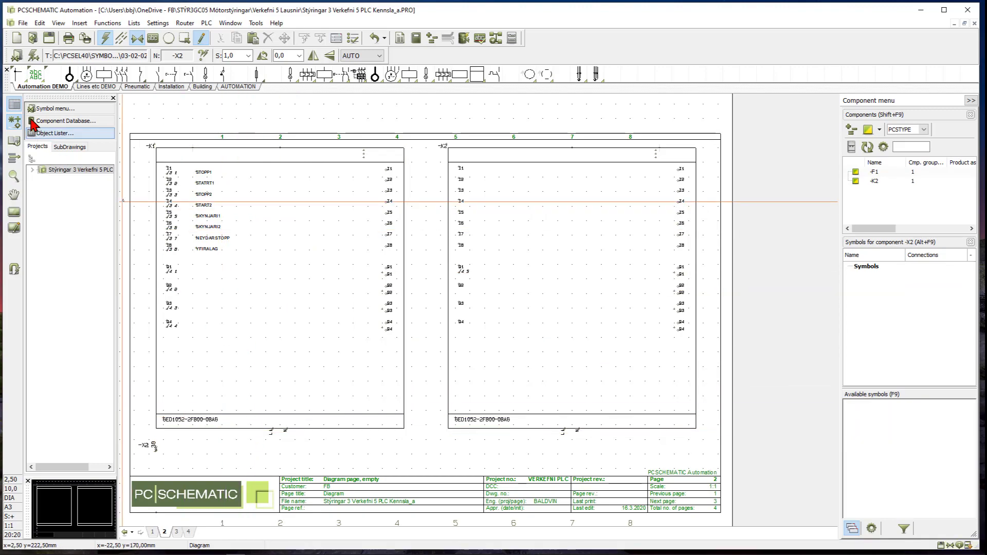
# Wire the -X2 terminal on page 2 to the L1 supply connection of -K2, and branch the -K1 L1 connection onto that line.
pyautogui.click(19, 77)
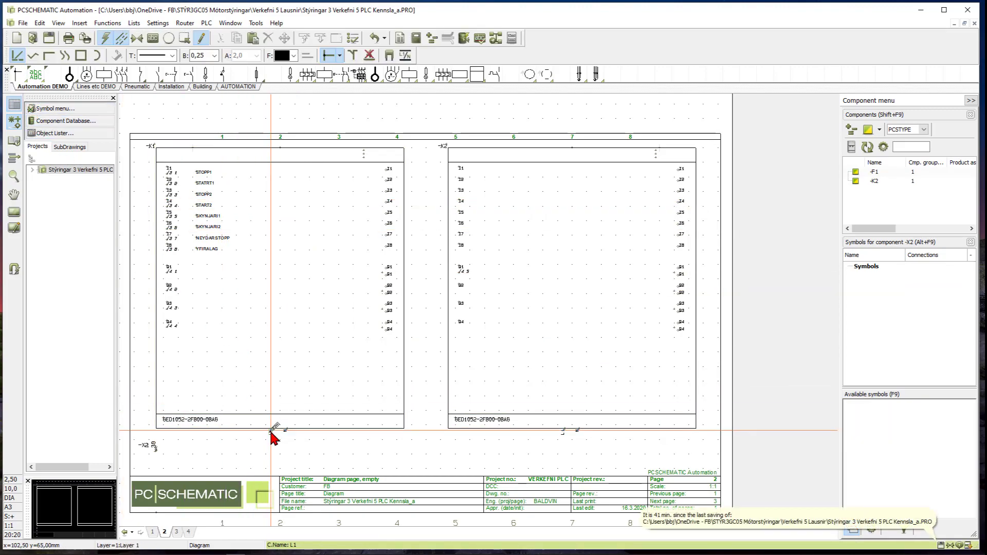
pyautogui.click(155, 445)
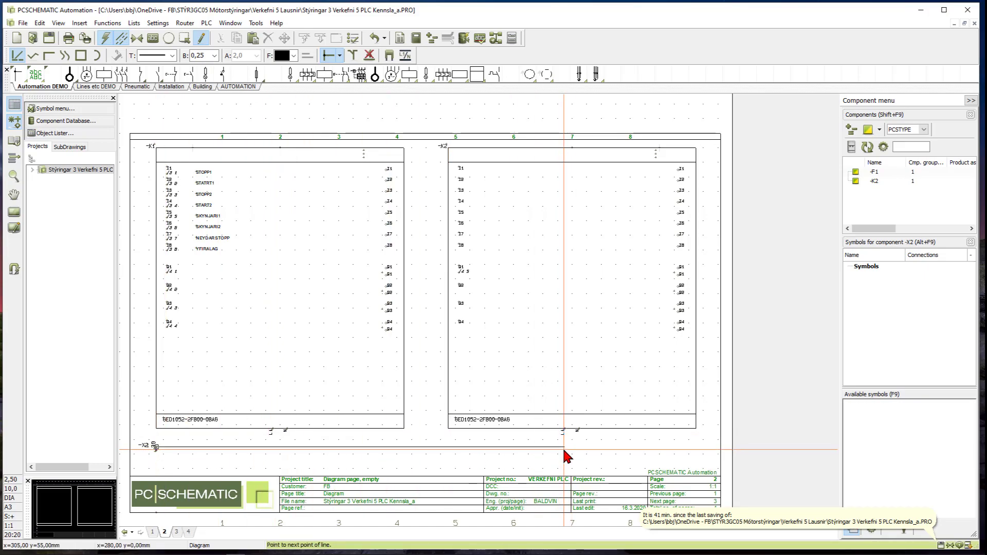
pyautogui.click(564, 431)
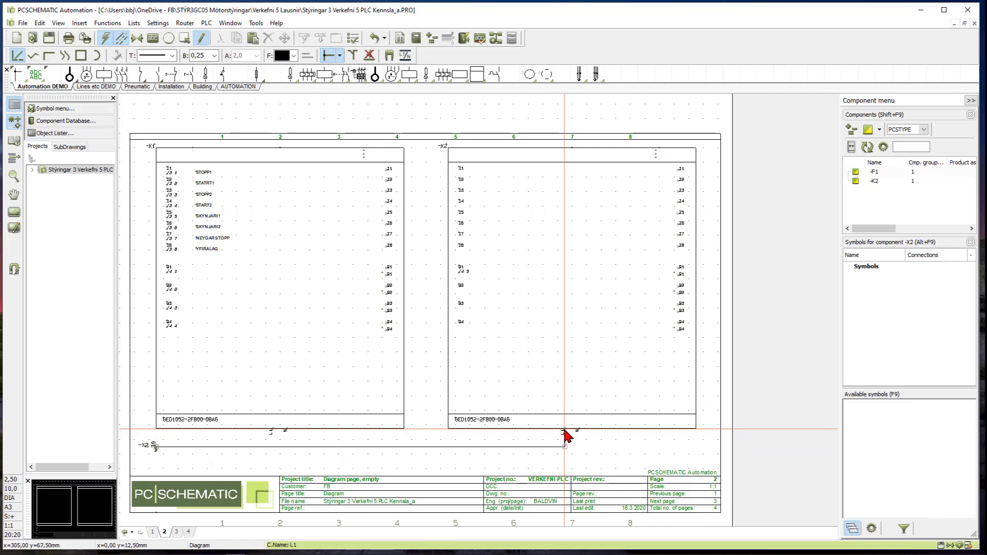
pyautogui.click(274, 430)
pyautogui.click(273, 446)
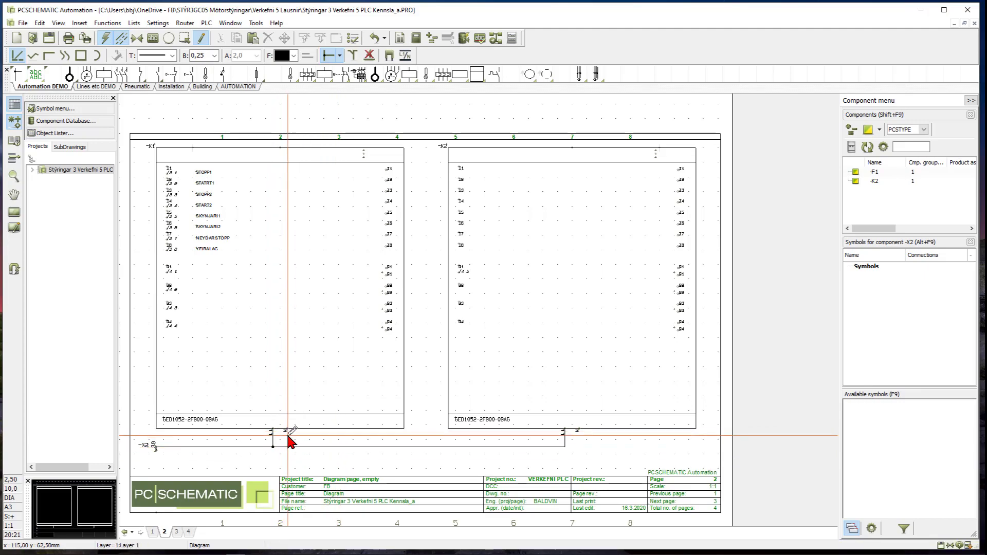
# Draw a line from the N connection of -K2, below the L1 line to under the -X2 terminal, ending in signal N.
pyautogui.click(579, 429)
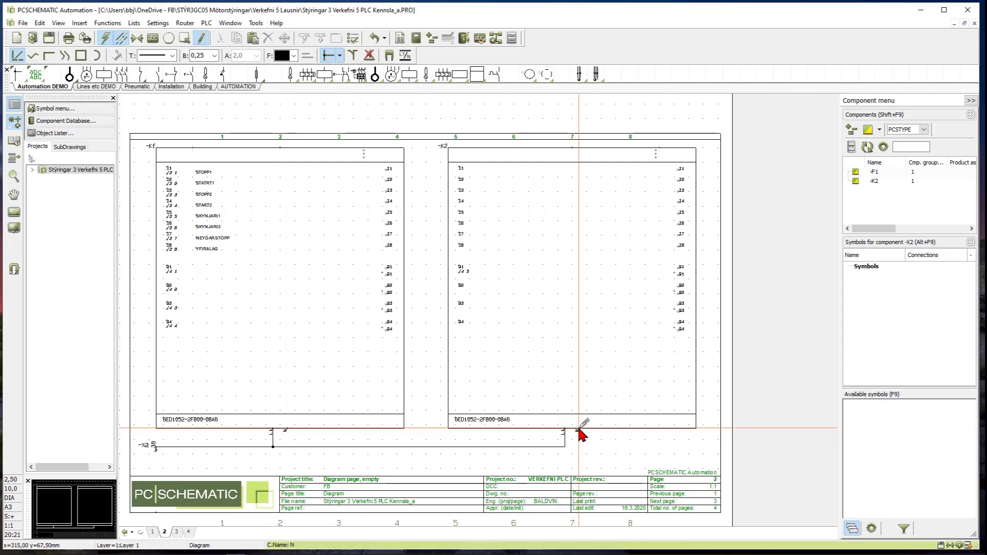
pyautogui.click(579, 462)
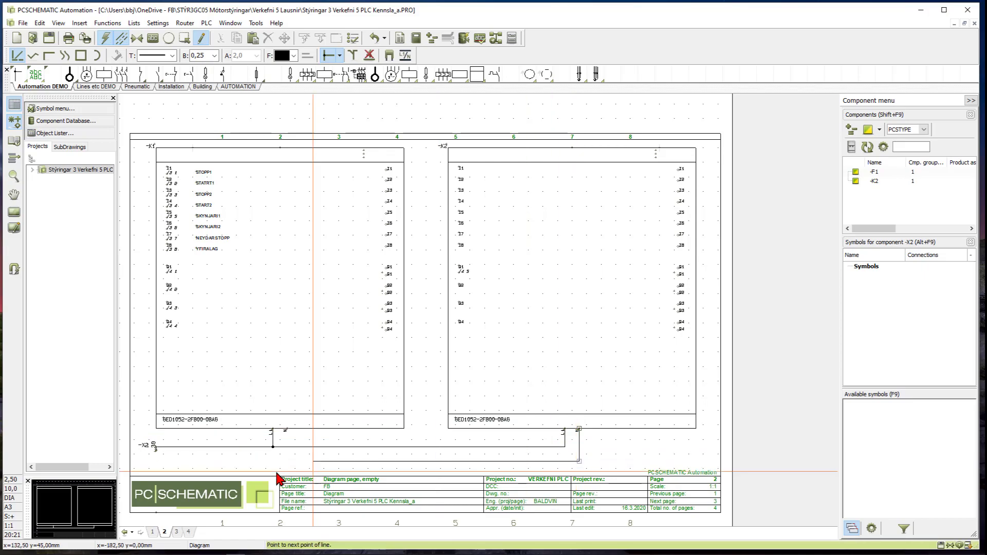
pyautogui.click(157, 463)
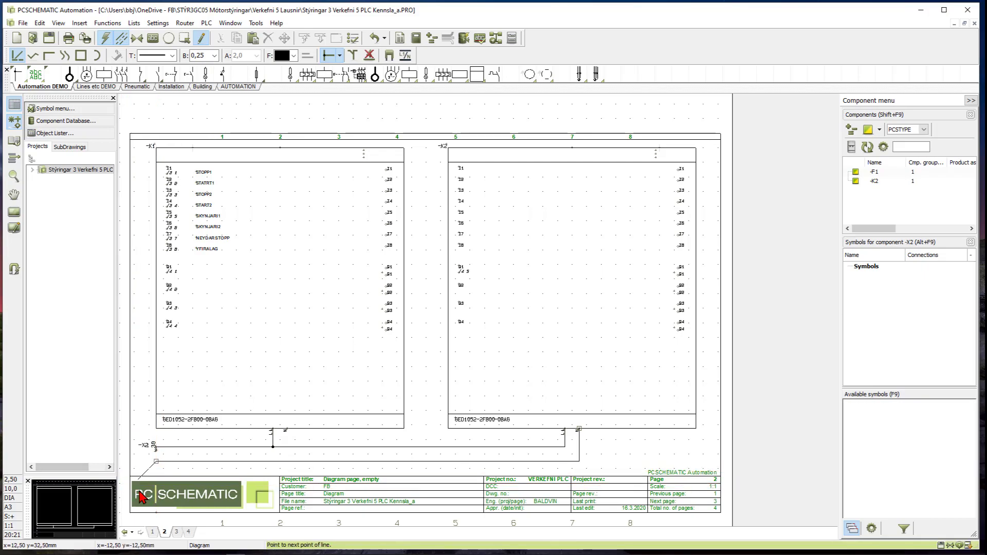
pyautogui.press('Escape')
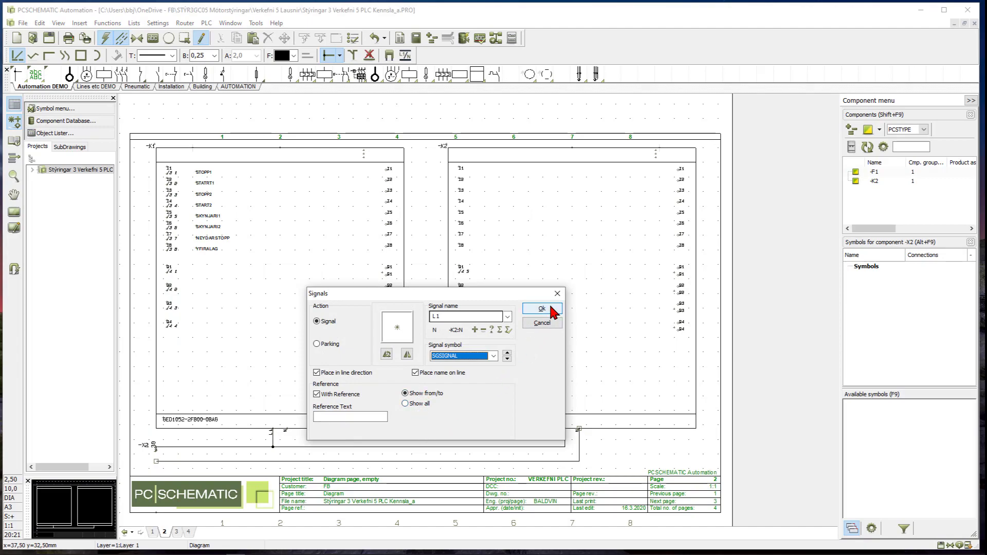
pyautogui.click(508, 317)
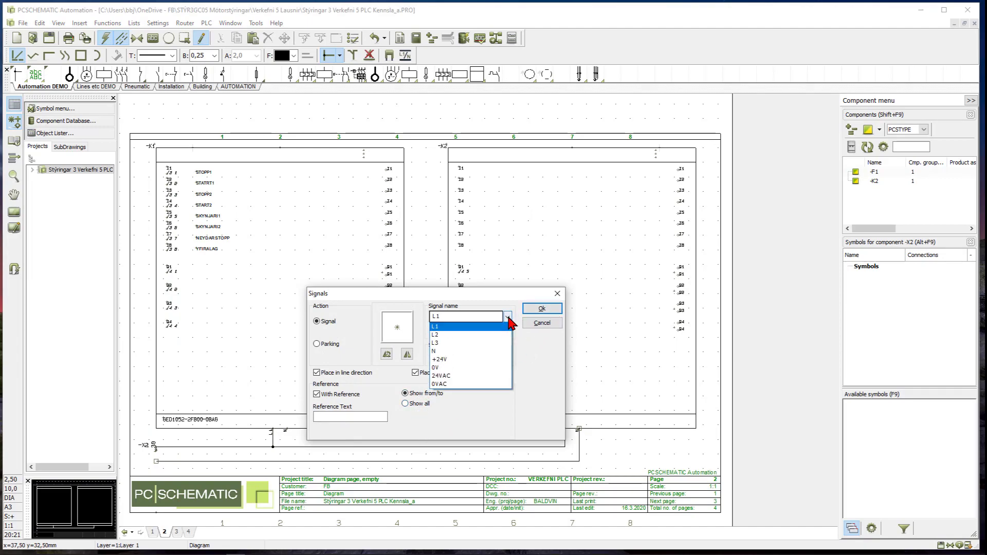
pyautogui.click(488, 352)
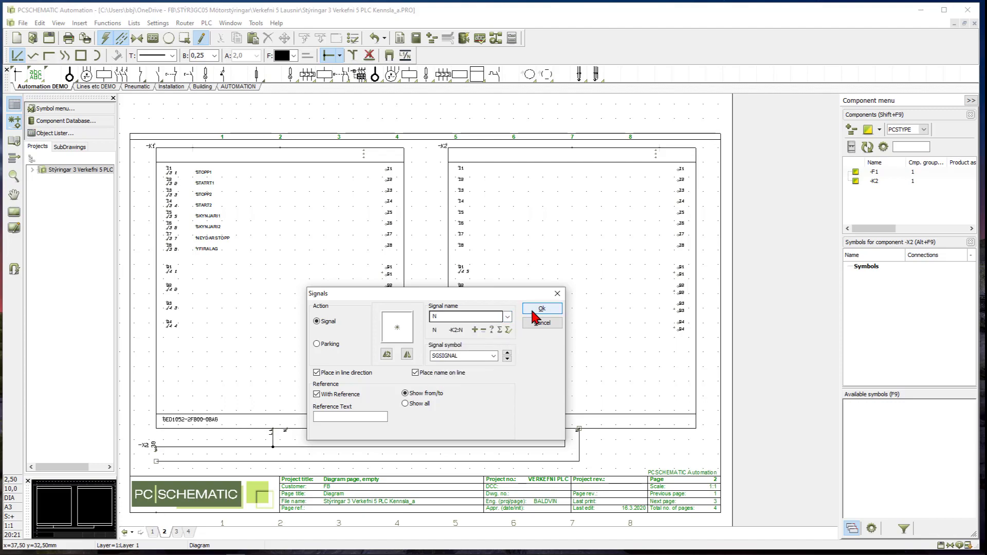
pyautogui.click(541, 309)
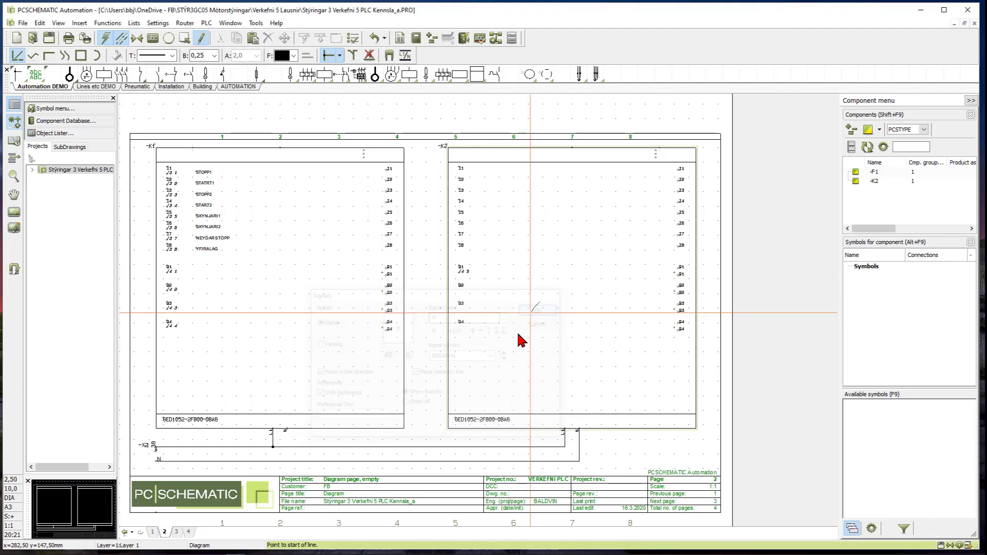
pyautogui.click(284, 461)
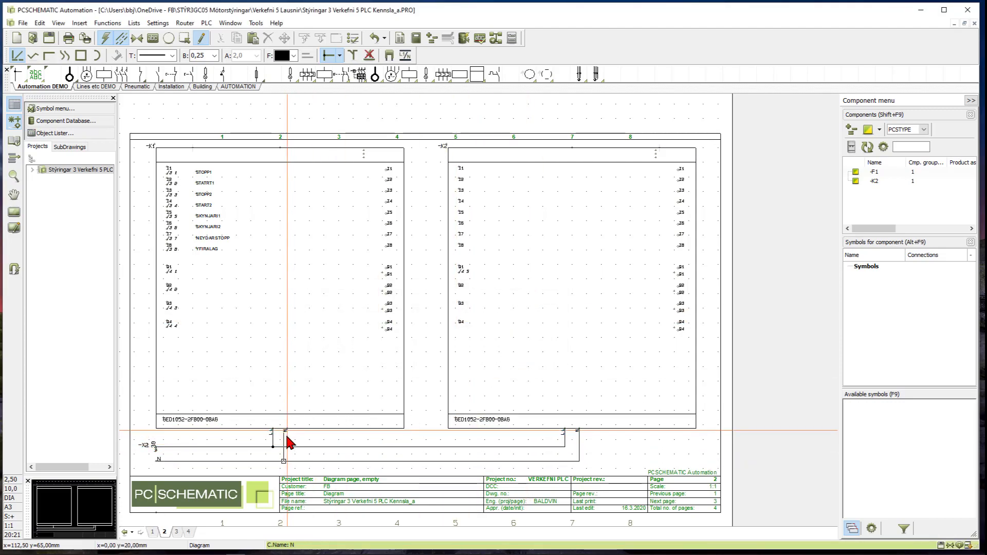
pyautogui.click(286, 435)
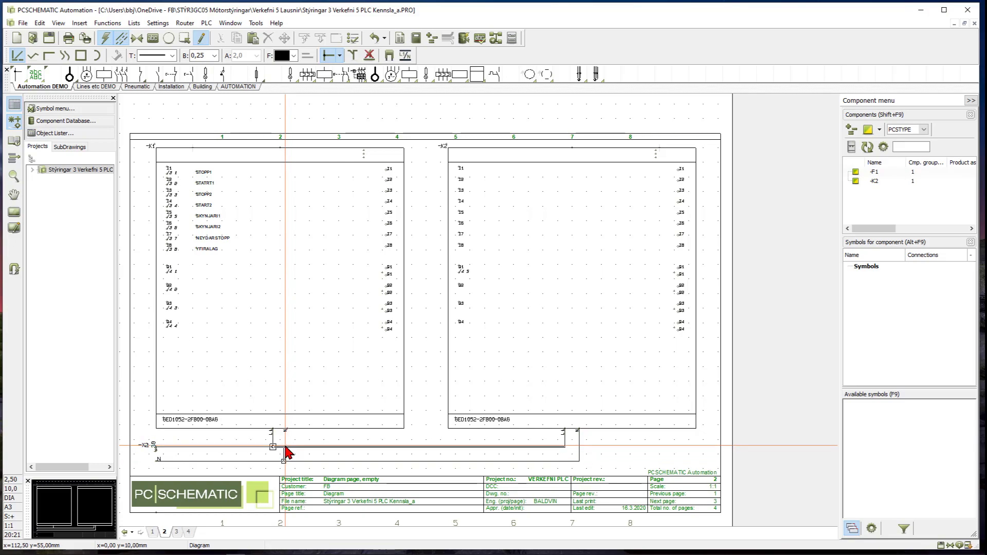
pyautogui.press('Escape')
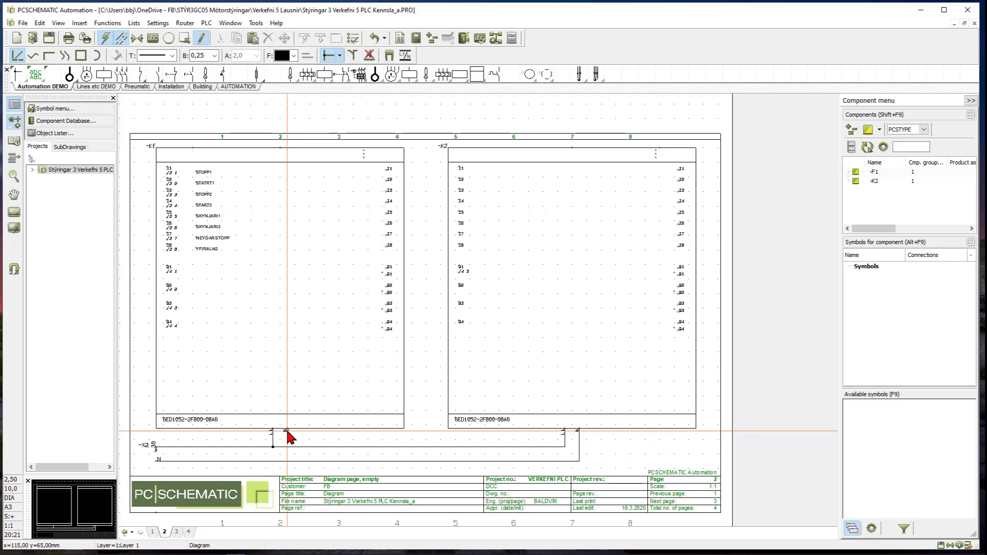
# Connect the N connection of -K1 straight down to the N line on page 2.
pyautogui.click(287, 431)
pyautogui.click(289, 462)
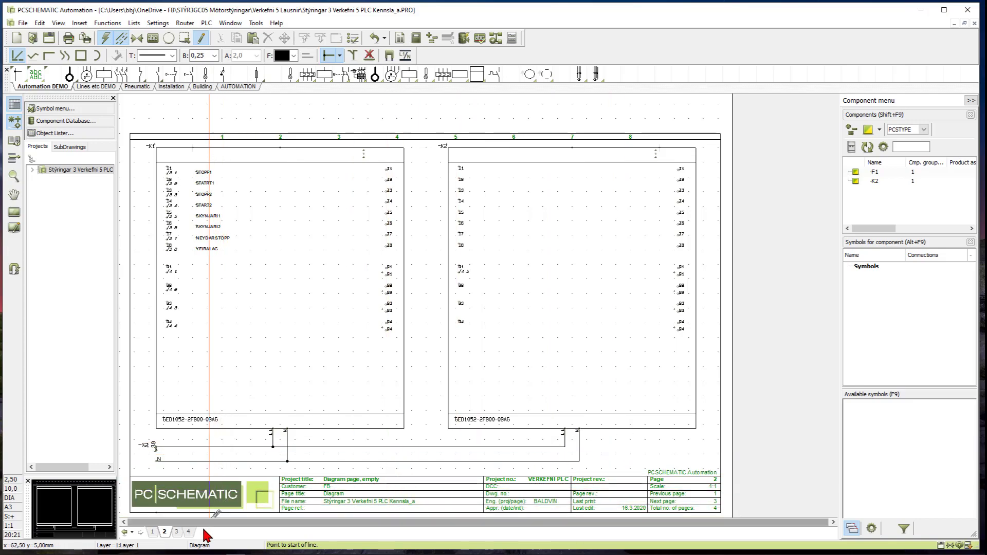
# Place a terminal symbol named -X2 on page 3, near the upper-left corner of the diagram before column 1.
pyautogui.click(176, 533)
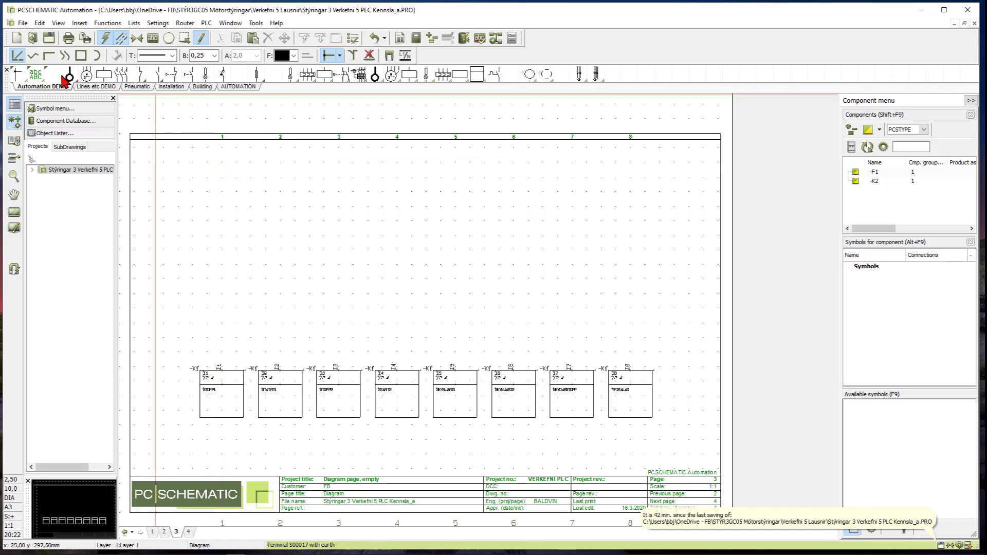
pyautogui.click(70, 76)
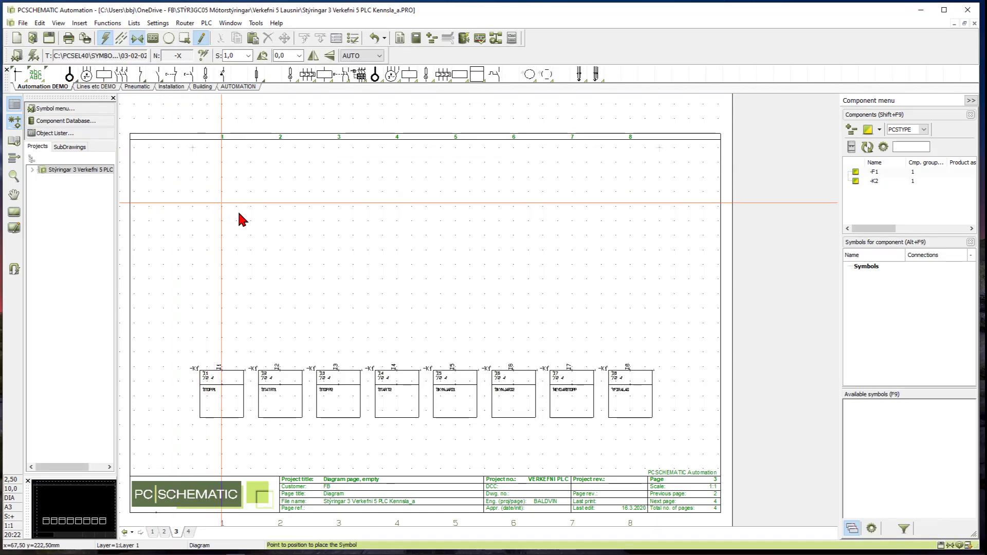
pyautogui.click(178, 178)
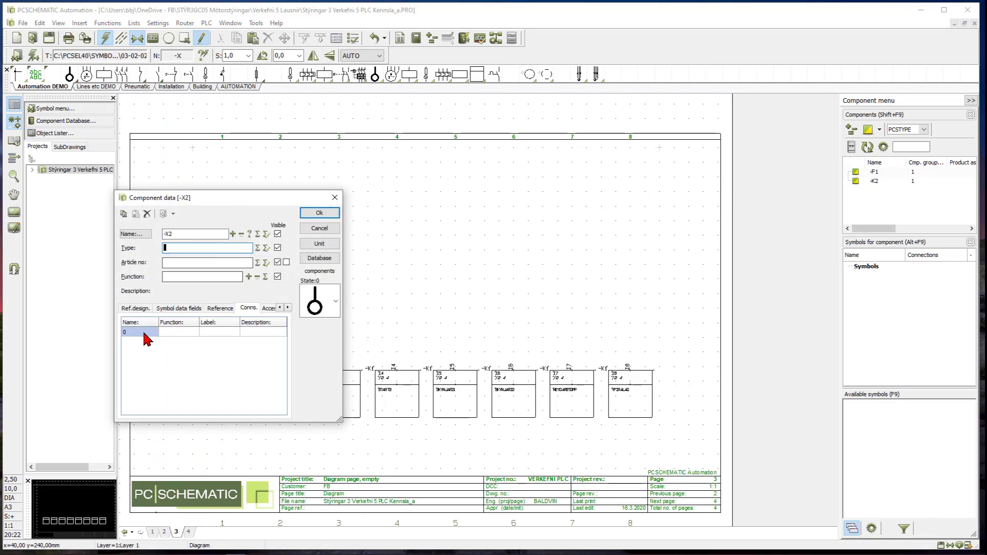
pyautogui.press('Return')
# Draw a line from the -X2 terminal on page 3 across to column 8 and down to the I8 input symbol.
pyautogui.click(17, 74)
pyautogui.click(179, 177)
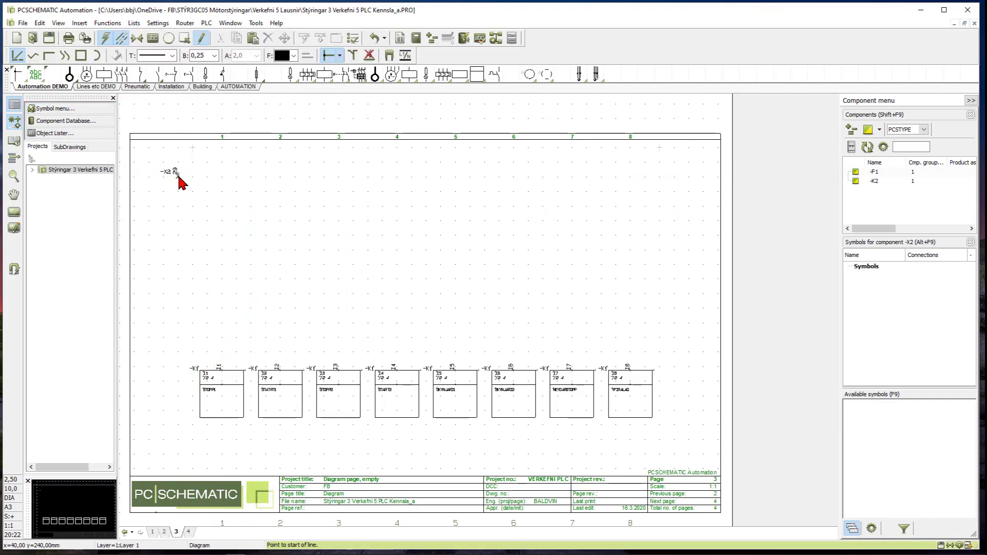
pyautogui.click(630, 176)
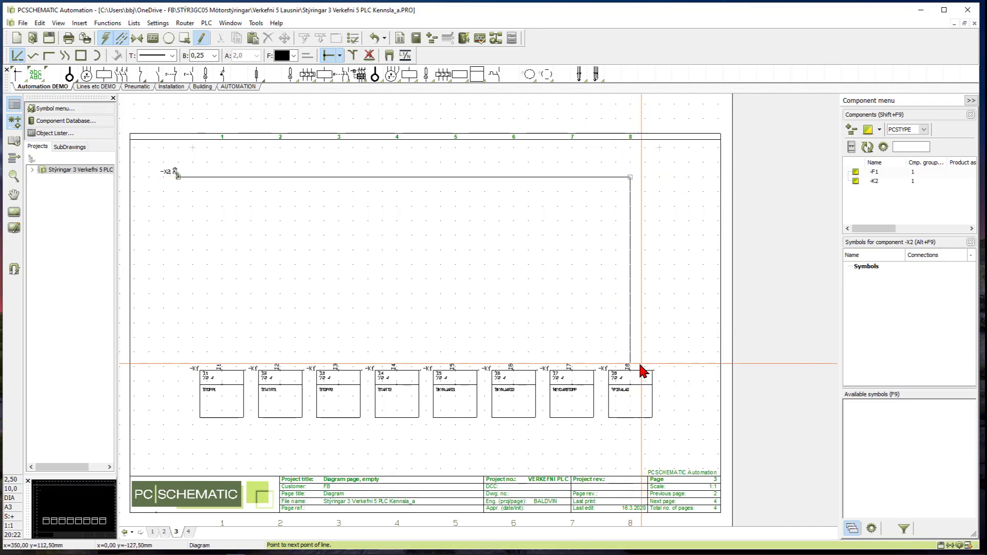
pyautogui.click(631, 368)
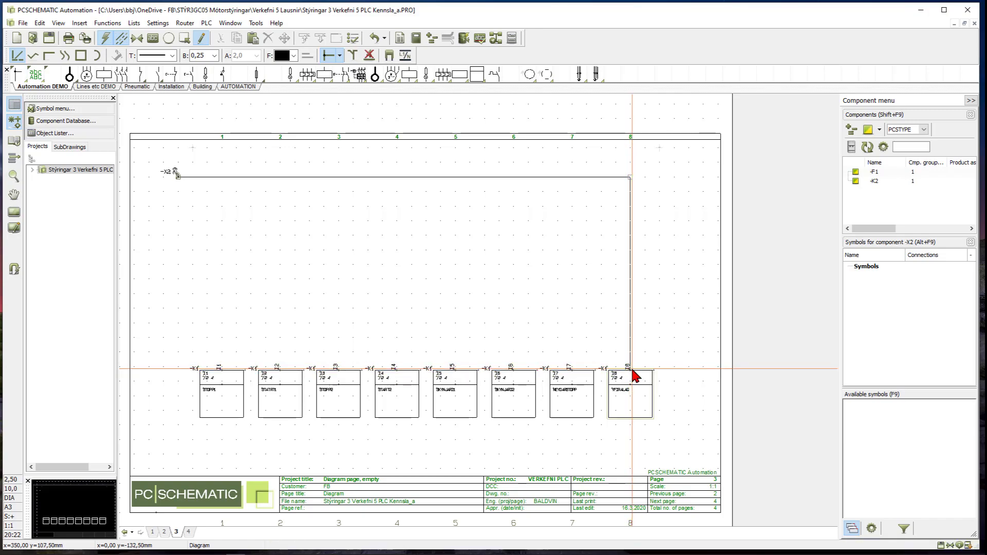
pyautogui.click(631, 369)
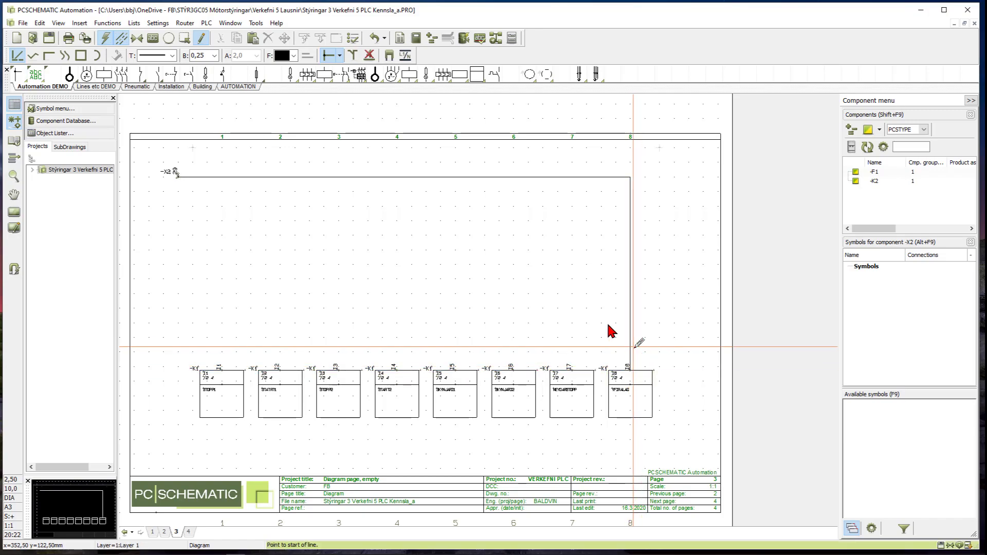
# Activate the router and connect the inputs I7 through I1 vertically to the horizontal supply line on page 3.
pyautogui.click(182, 23)
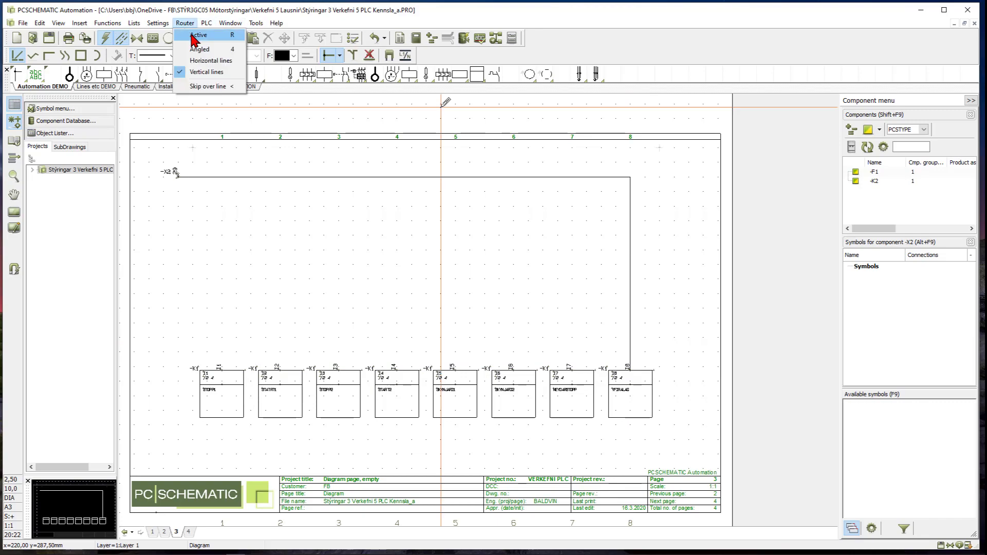
pyautogui.click(194, 34)
pyautogui.click(200, 38)
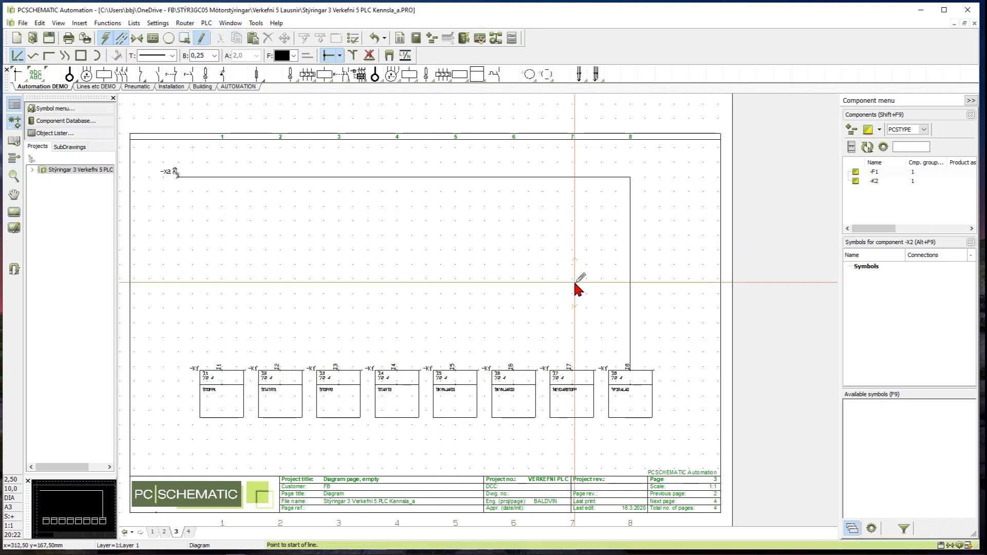
pyautogui.click(572, 284)
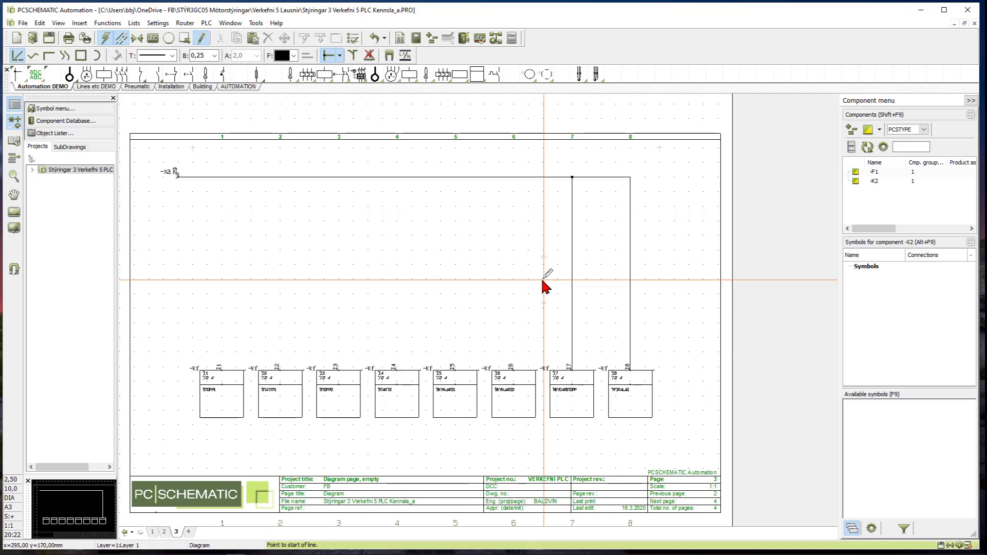
pyautogui.click(513, 283)
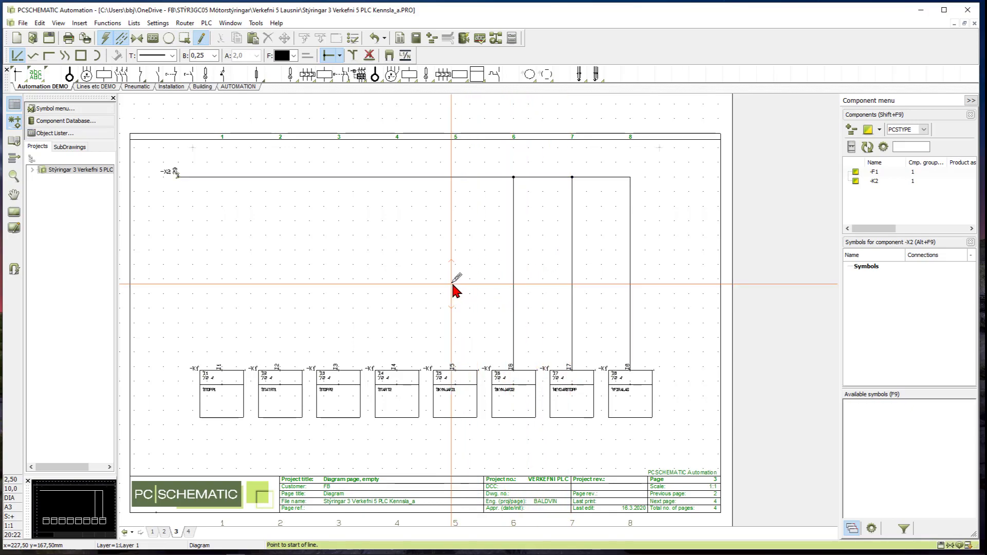
pyautogui.click(455, 286)
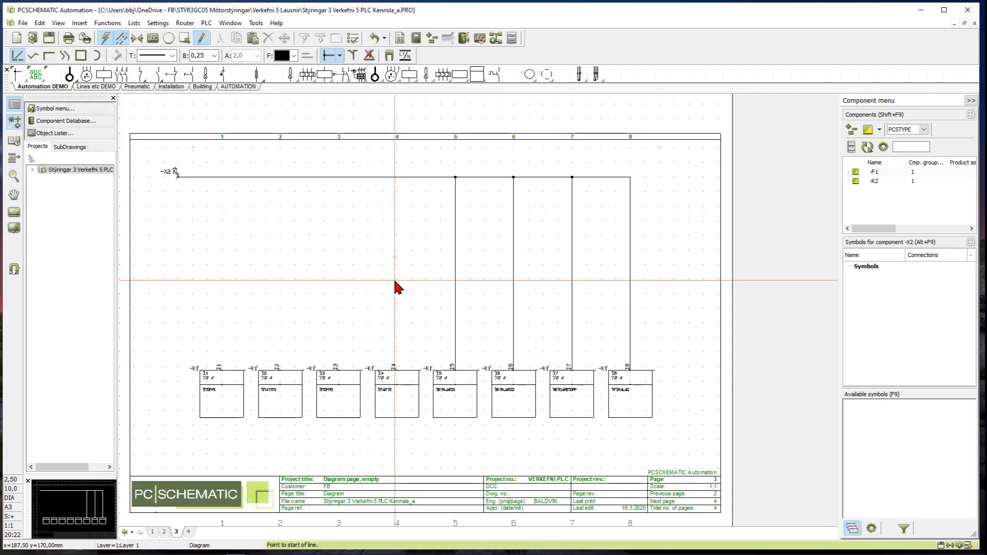
pyautogui.click(397, 283)
pyautogui.click(339, 279)
pyautogui.click(280, 278)
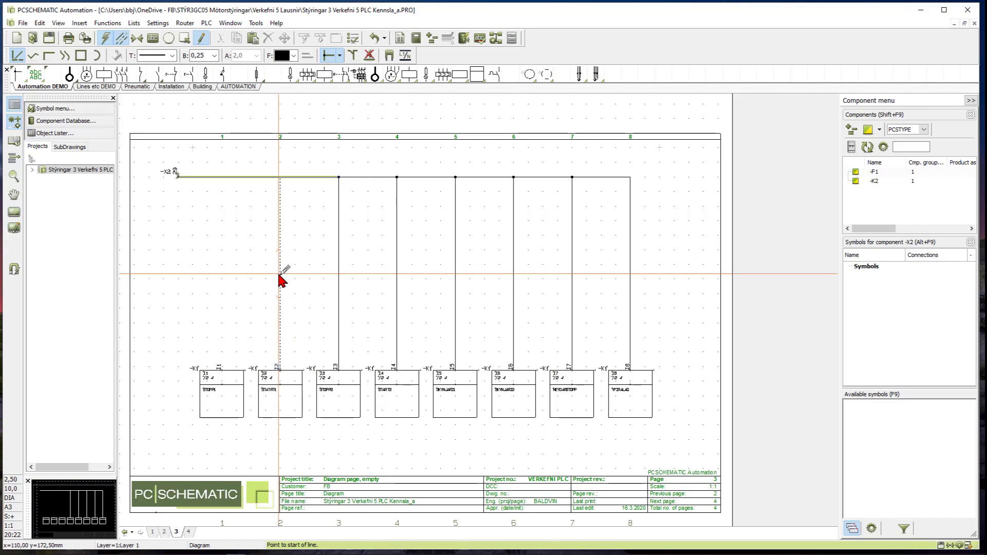
pyautogui.click(222, 278)
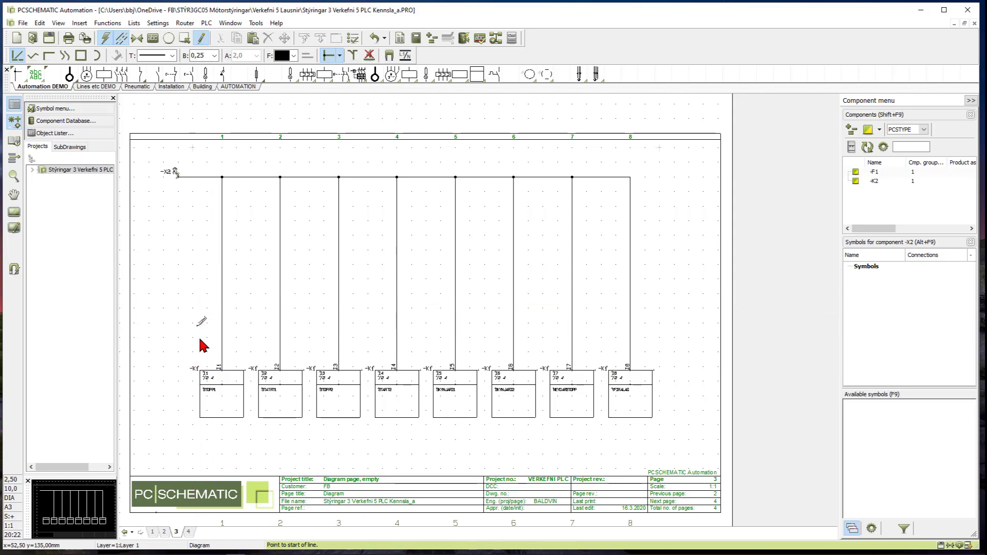
# Turn off the router and place a terminal named -X2 with connection name 29 on page 4, below and left of the first output symbol.
pyautogui.click(188, 533)
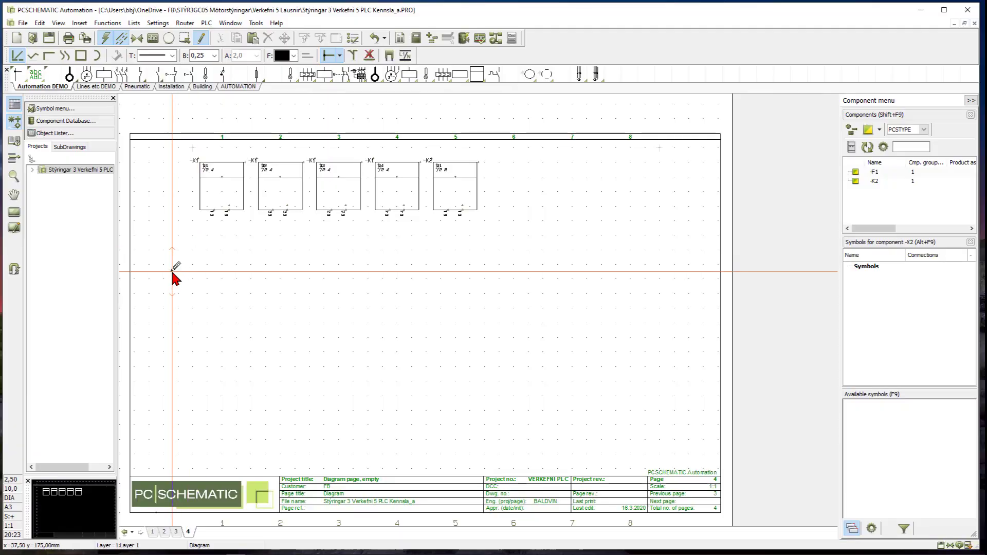
pyautogui.click(186, 24)
pyautogui.click(188, 36)
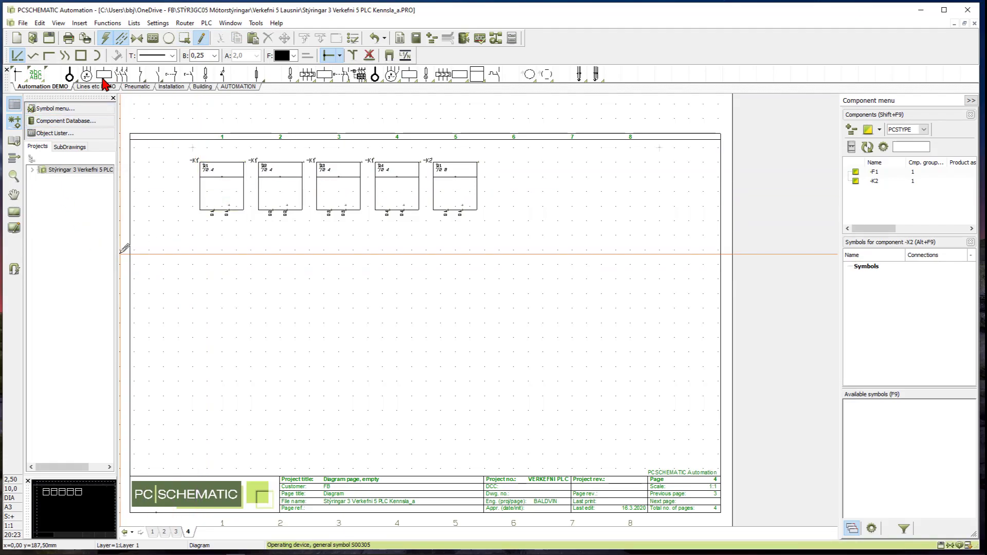
pyautogui.click(71, 77)
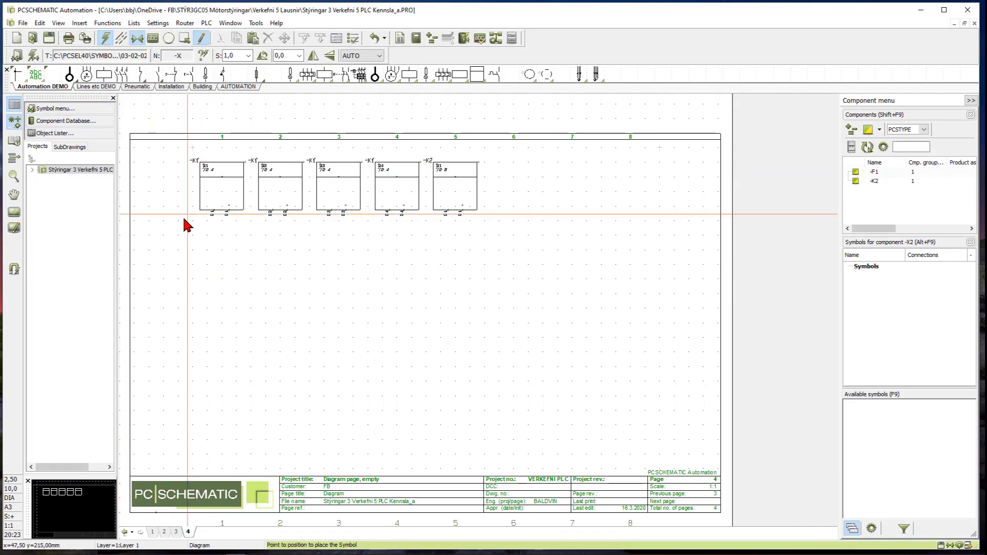
pyautogui.click(163, 235)
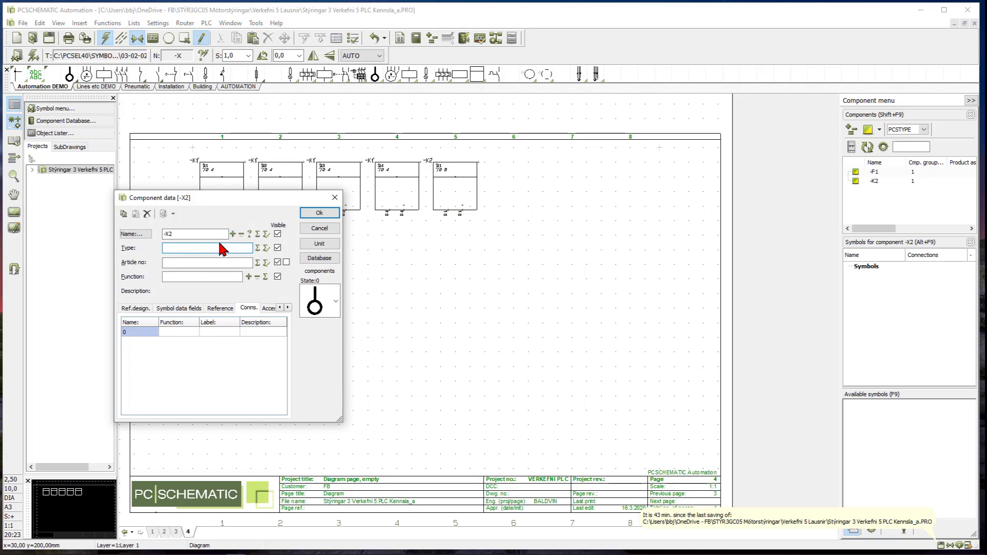
pyautogui.click(133, 332)
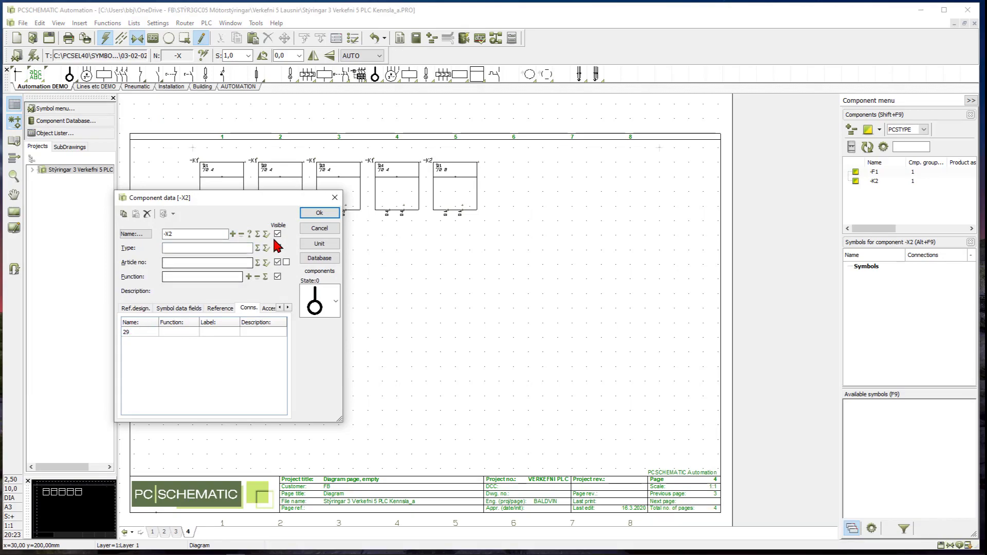
pyautogui.click(319, 213)
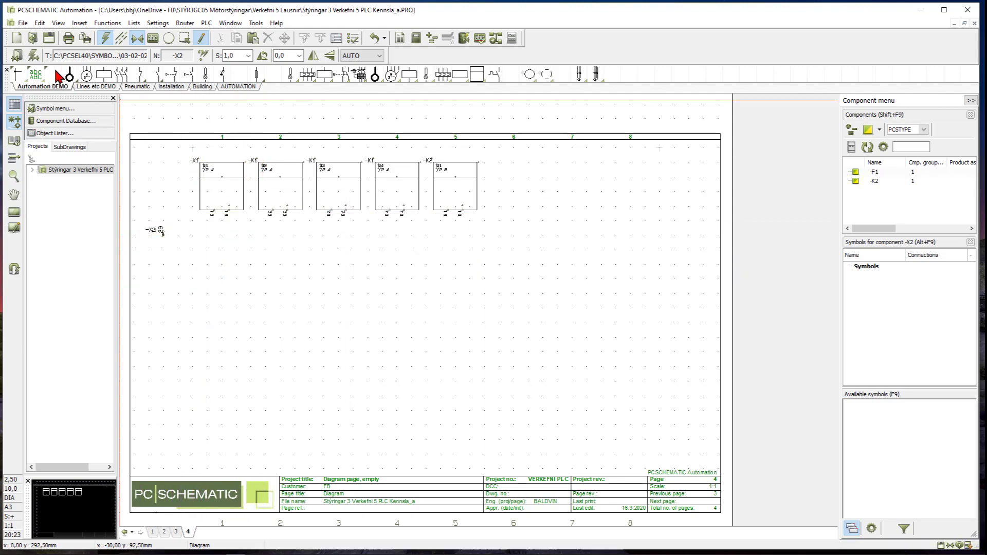
# Draw a line on page 4 from the -X2 terminal across to column 5 and up to the first connection of the -K2 Q1 output.
pyautogui.click(19, 73)
pyautogui.click(168, 234)
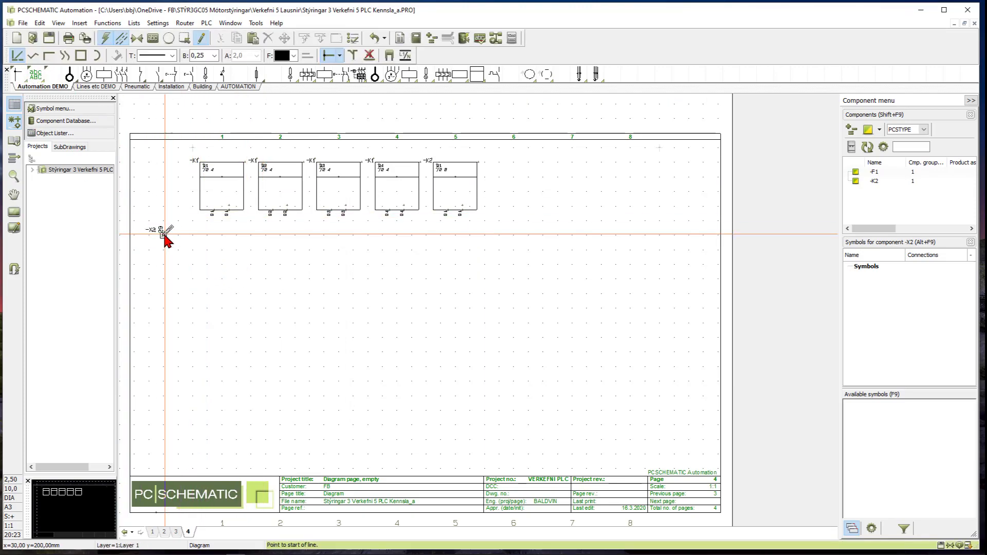
pyautogui.click(449, 235)
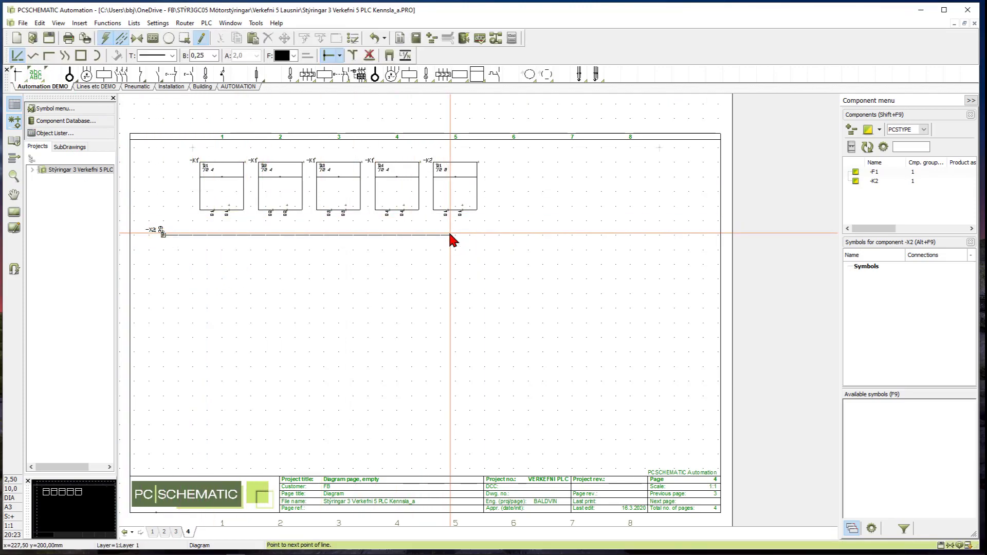
pyautogui.click(448, 212)
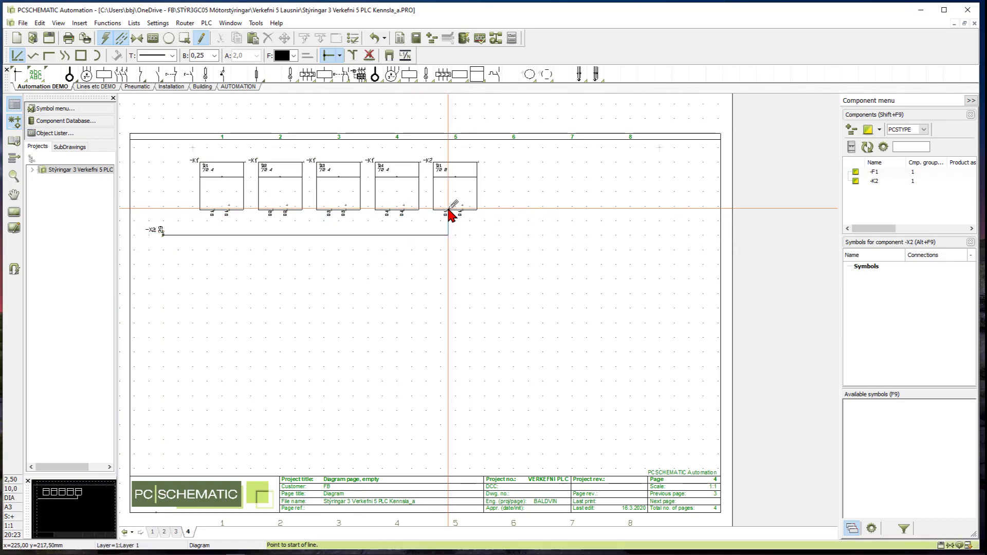
# Activate the router and connect the first connections of the -K1 outputs Q4 through Q1 vertically to the horizontal -X2 supply line.
pyautogui.click(190, 24)
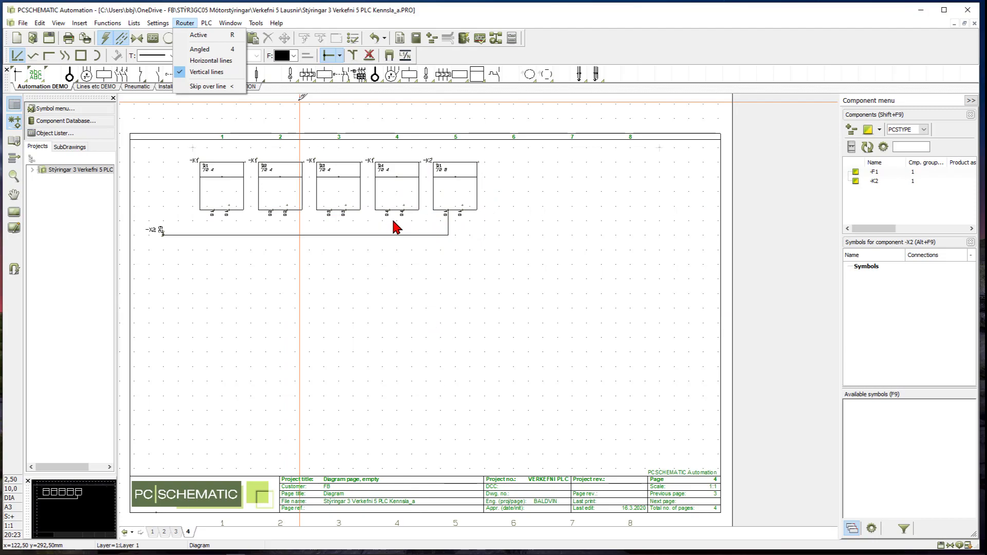
pyautogui.click(202, 36)
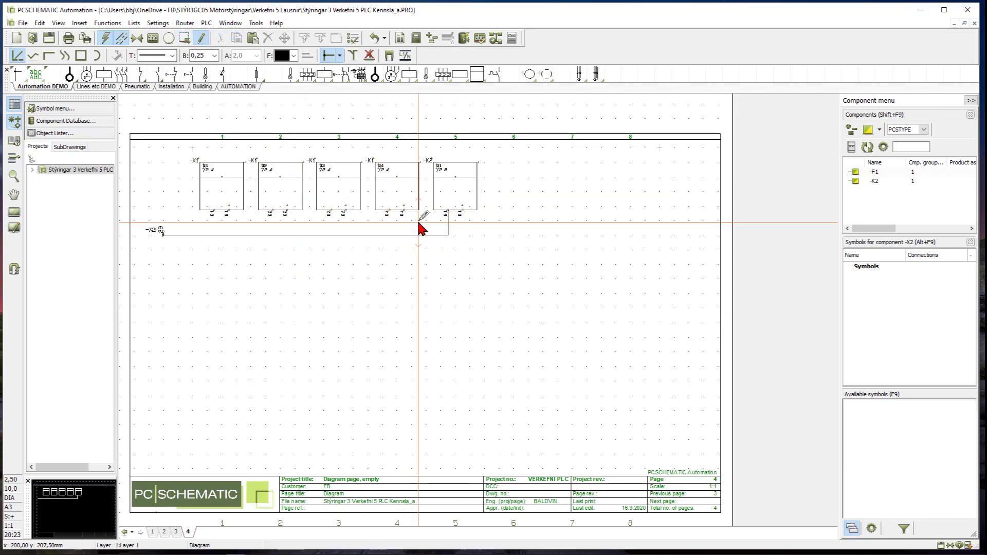
pyautogui.click(387, 223)
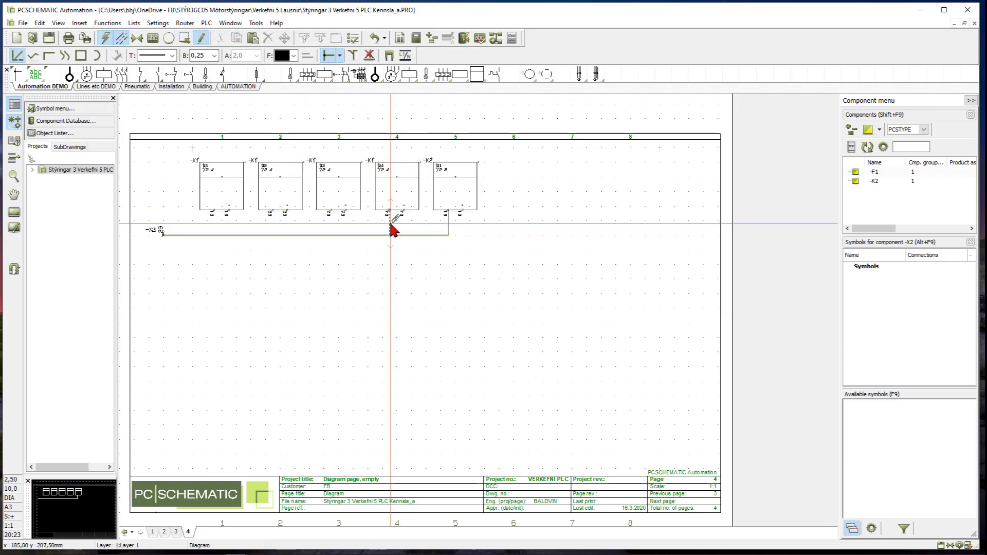
pyautogui.click(331, 224)
pyautogui.click(272, 225)
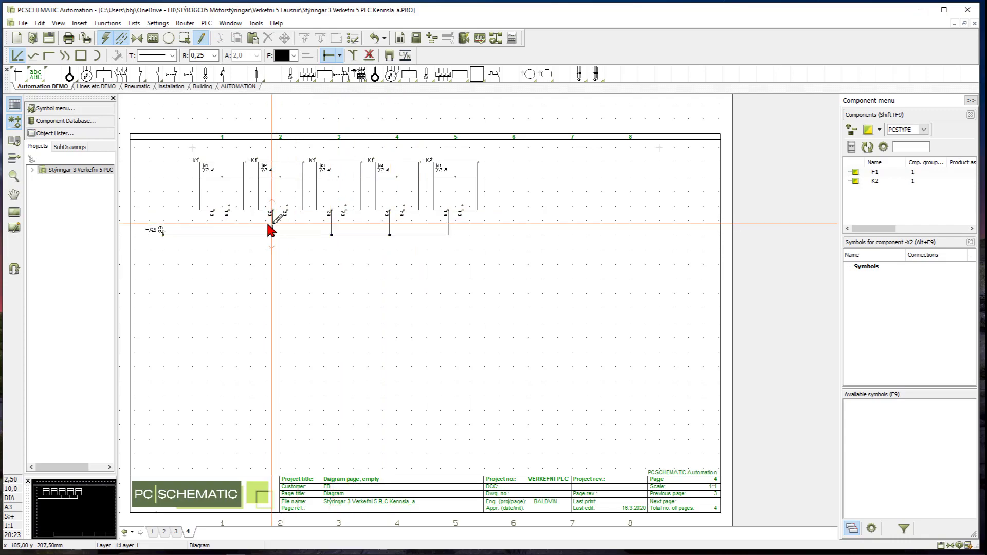
pyautogui.click(214, 224)
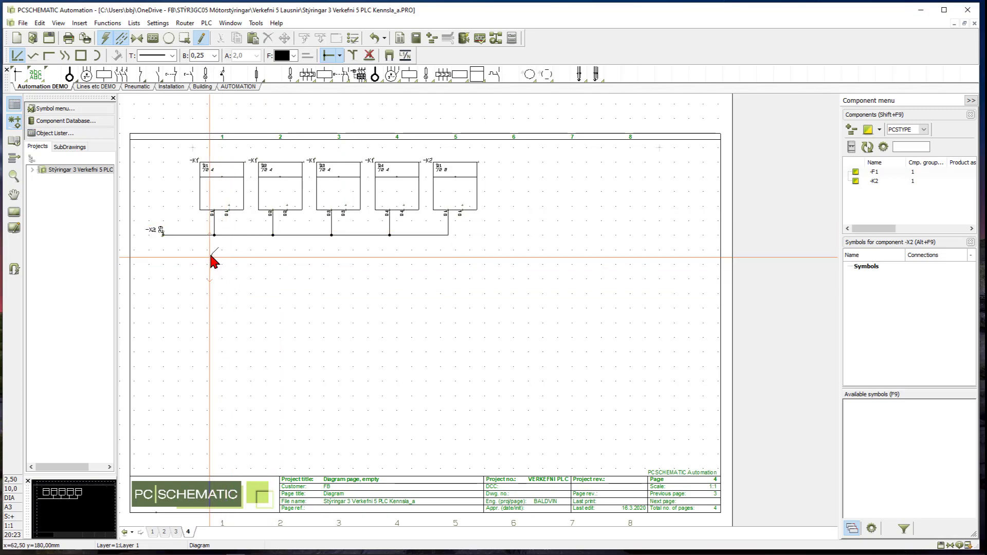
pyautogui.scroll(2, 213, 231)
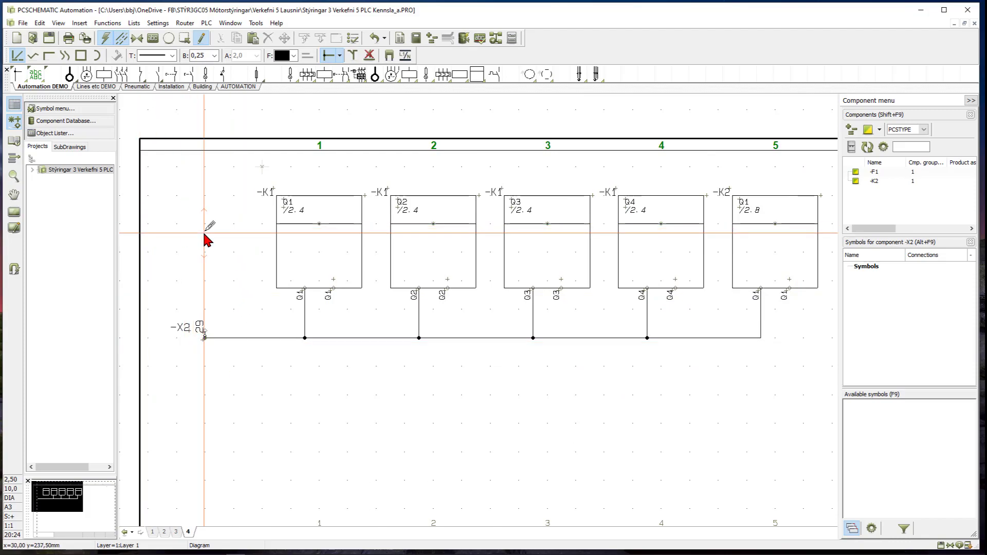
pyautogui.press('Escape')
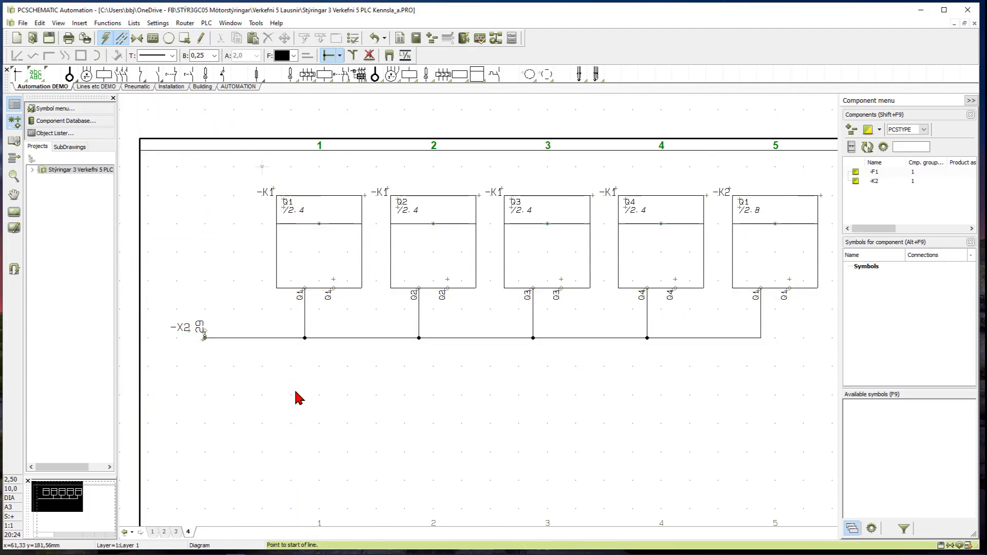
# Draw a horizontal line across the lower part of page 4, from before column 1 to past column 8, with signal N at both ends.
pyautogui.click(14, 213)
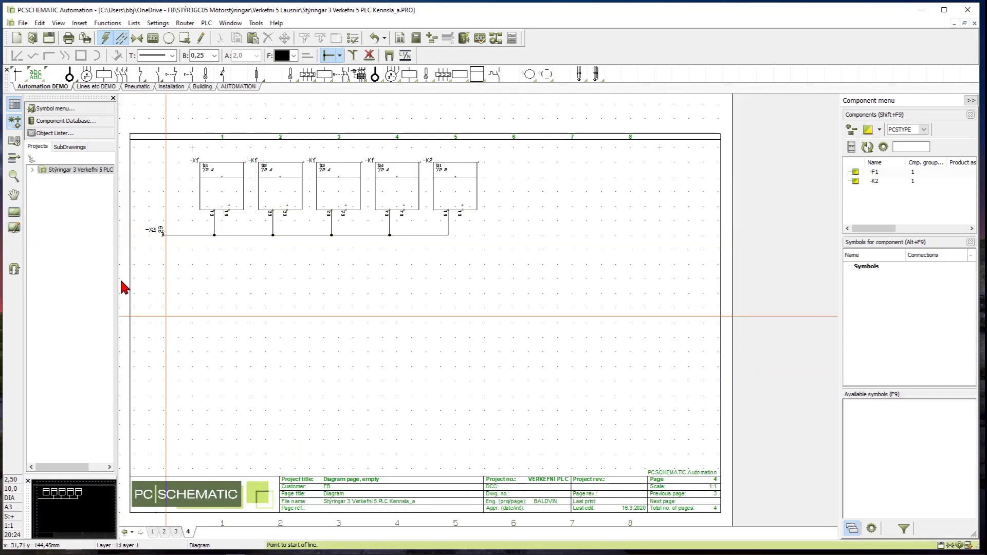
pyautogui.click(17, 55)
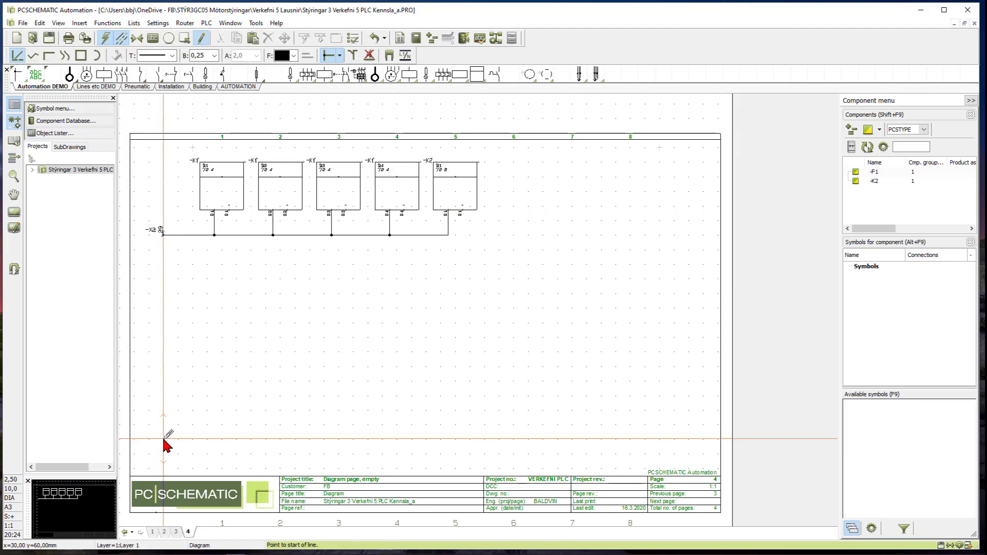
pyautogui.click(163, 440)
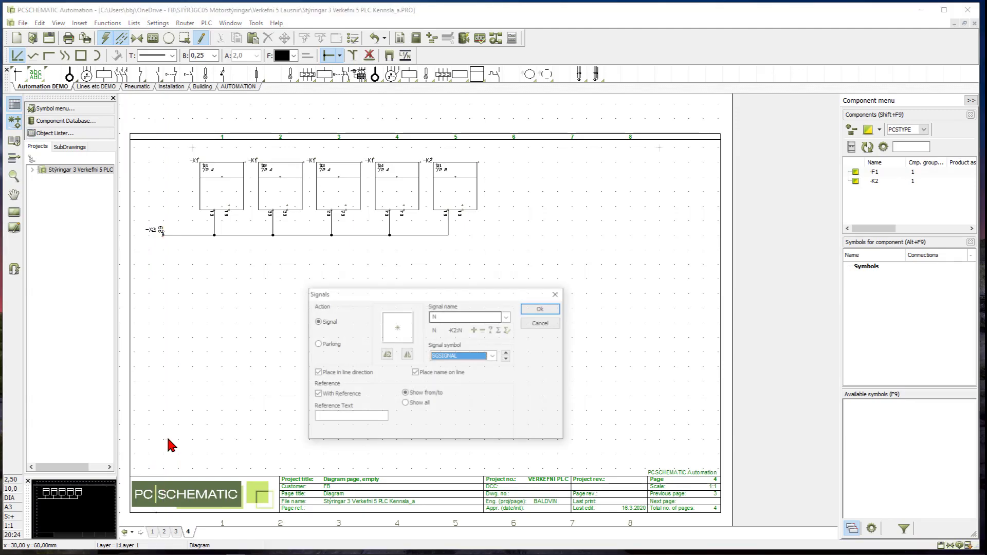
pyautogui.click(544, 310)
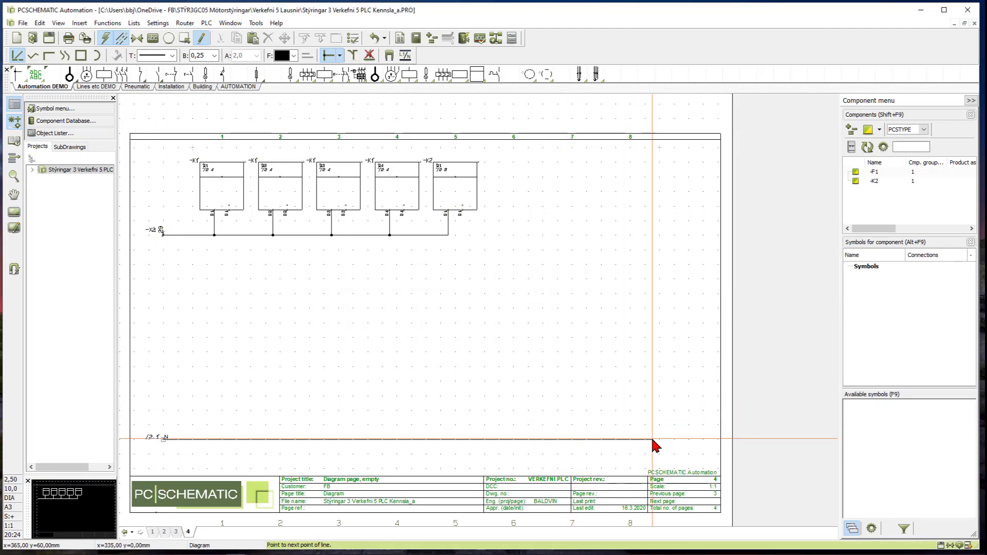
pyautogui.click(675, 440)
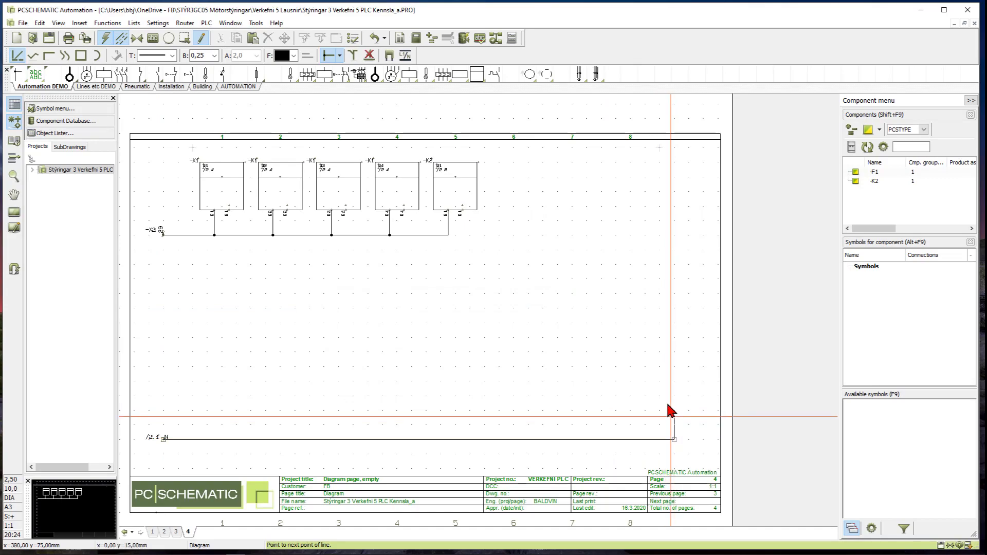
pyautogui.rightClick(580, 370)
pyautogui.click(536, 309)
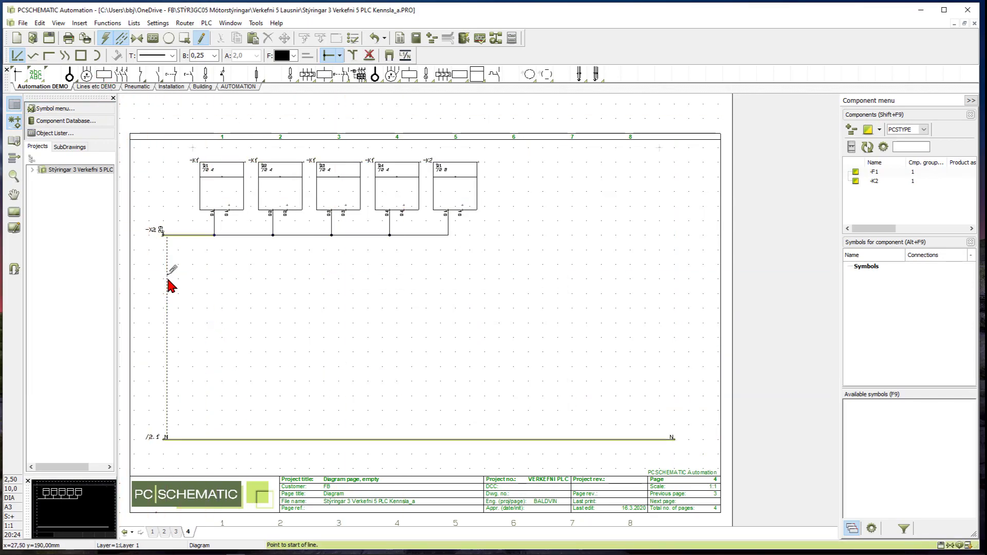
# Turn off the router and draw vertical lines from the second connections of the -K1 outputs Q1 to Q4 and -K2 output Q1 to the N line.
pyautogui.click(15, 76)
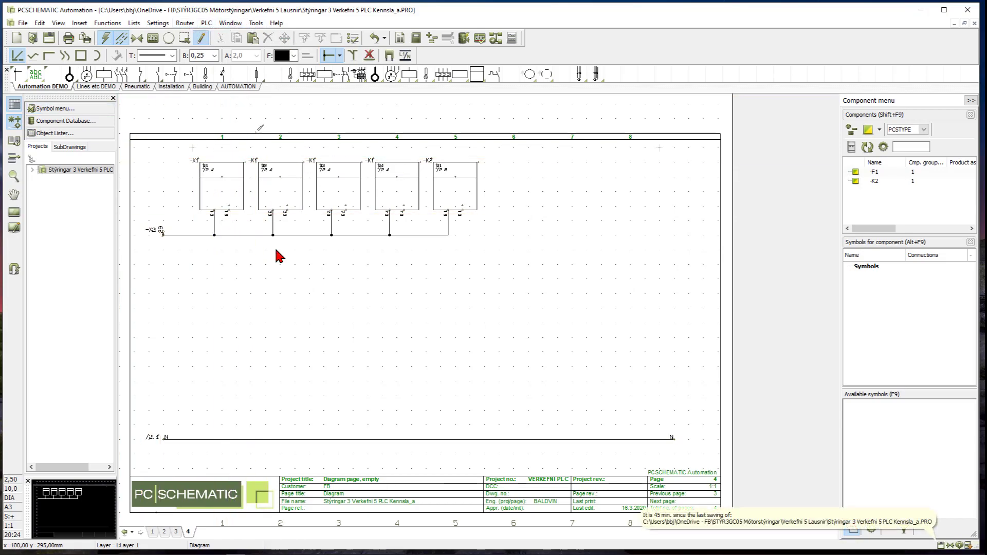
pyautogui.click(190, 23)
pyautogui.click(199, 36)
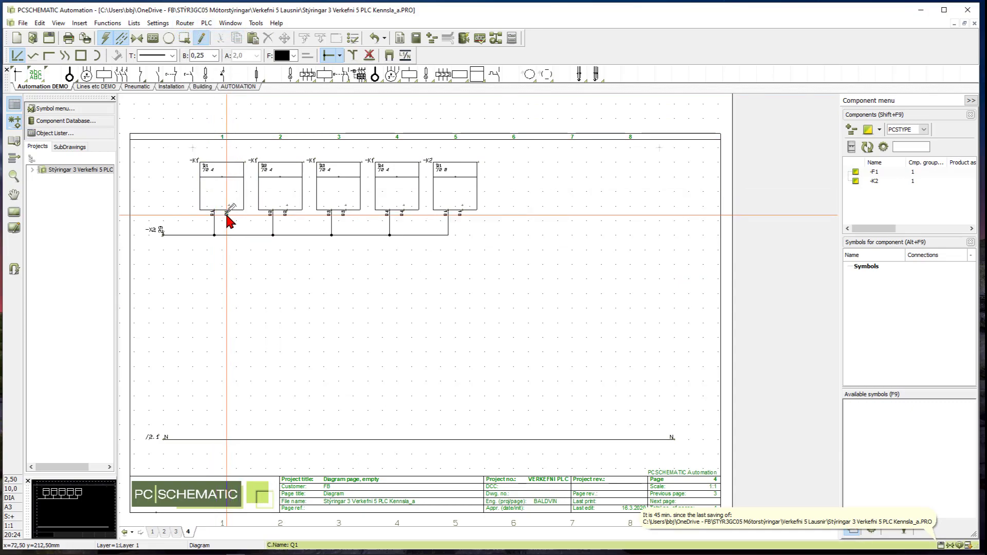
pyautogui.click(229, 210)
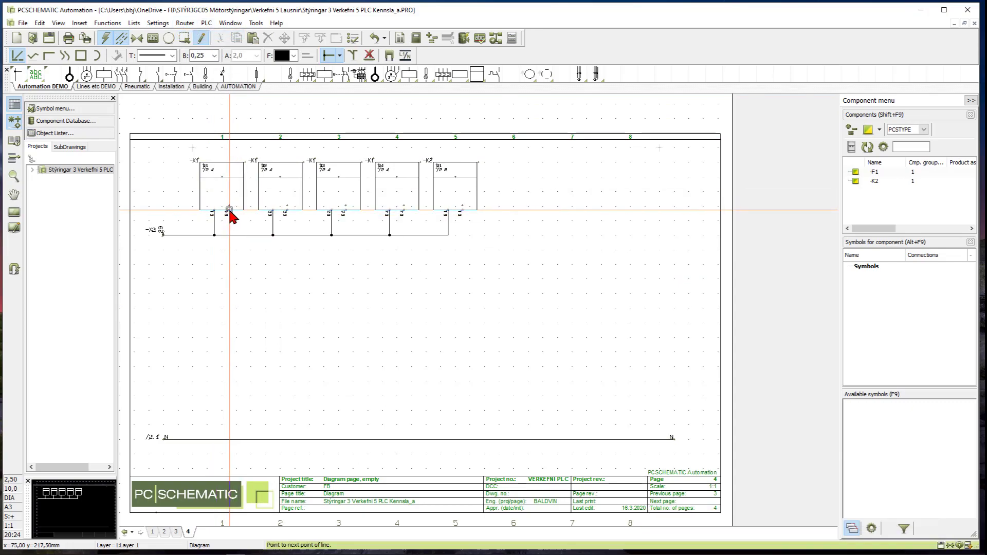
pyautogui.click(229, 440)
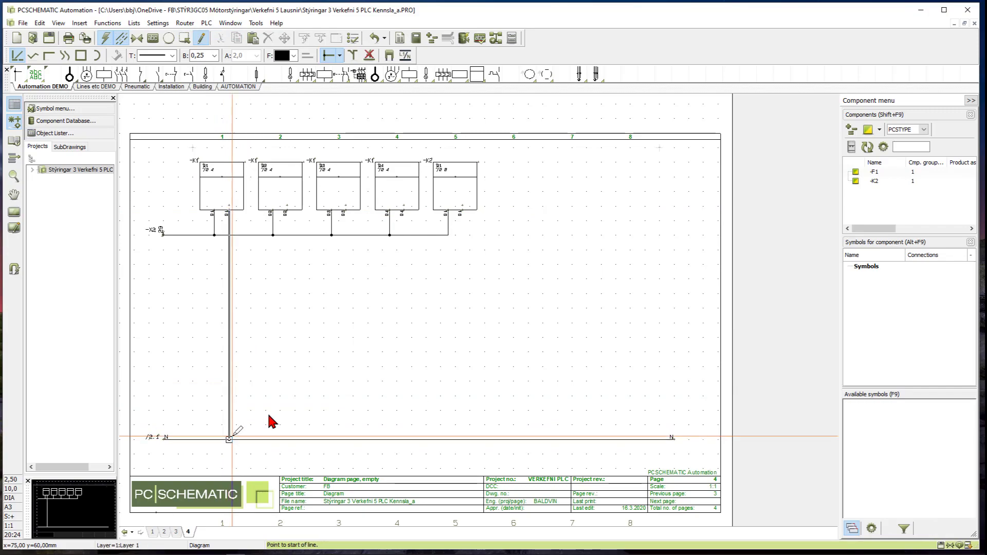
pyautogui.click(287, 210)
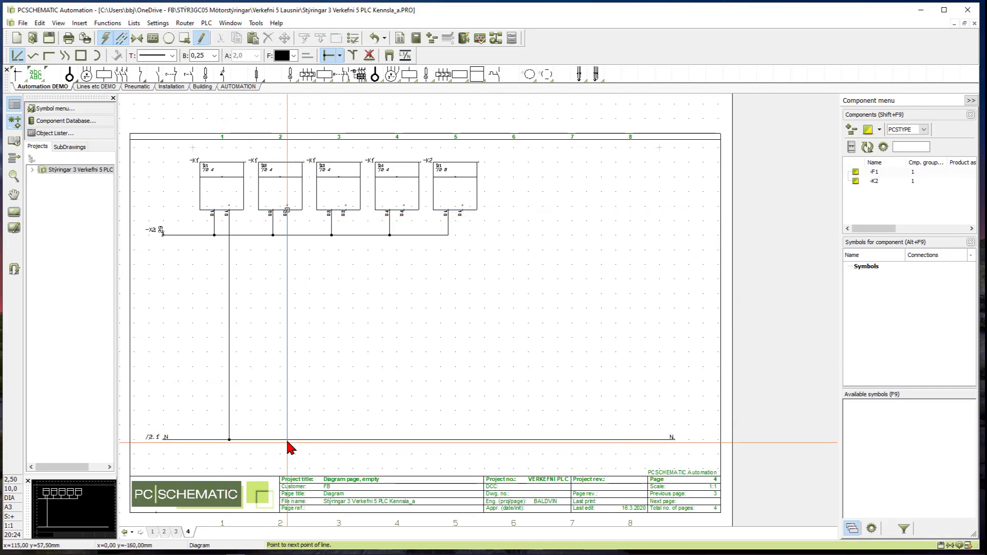
pyautogui.click(287, 439)
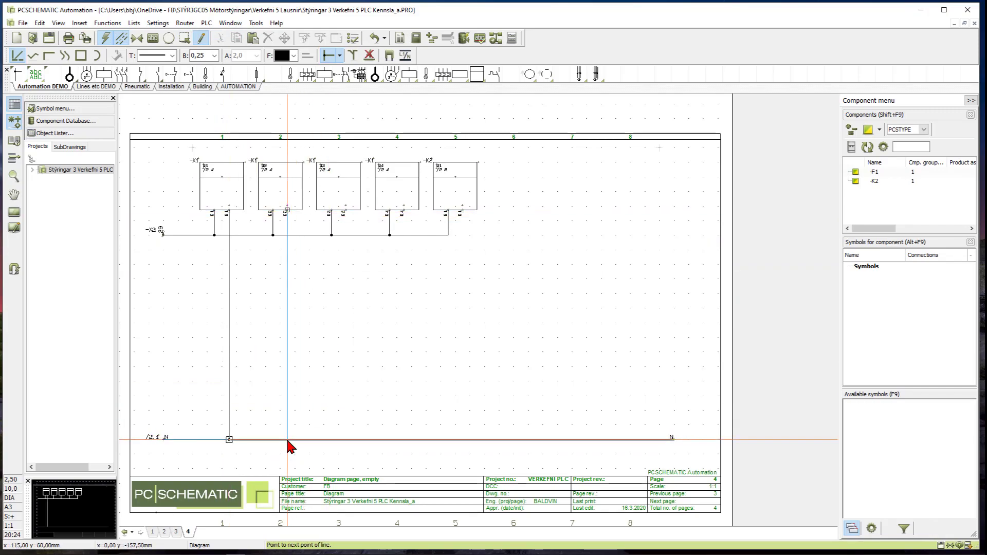
pyautogui.click(345, 210)
pyautogui.click(346, 439)
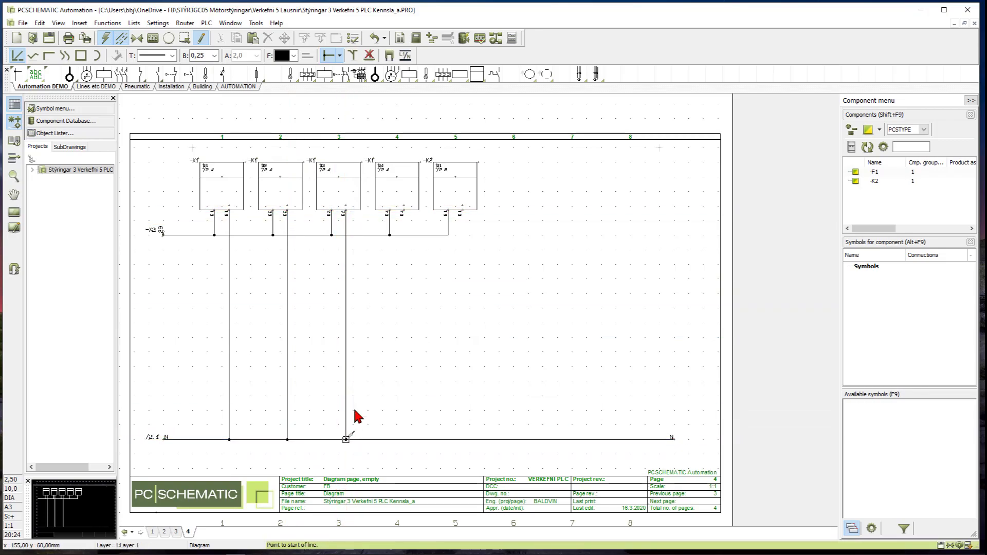
pyautogui.click(404, 211)
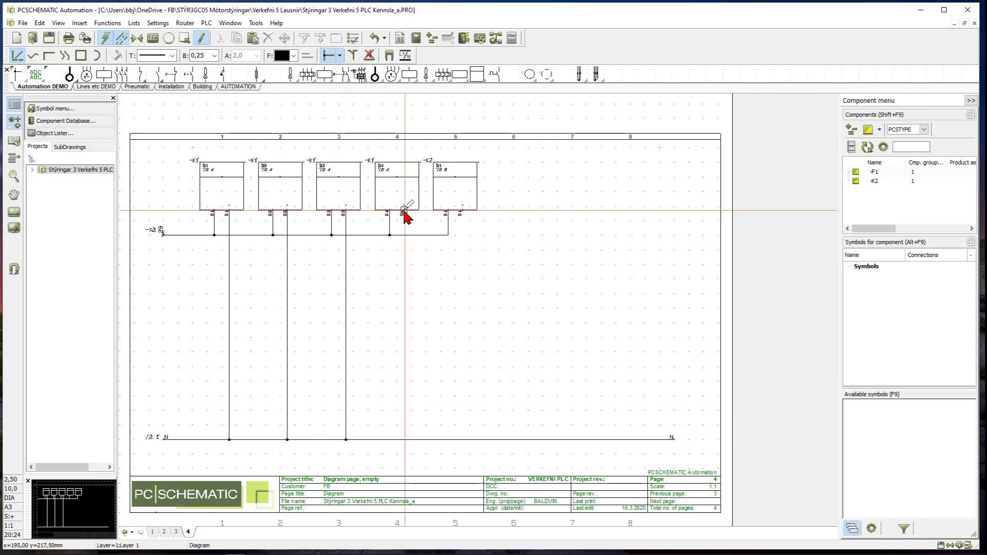
pyautogui.click(405, 440)
pyautogui.click(463, 210)
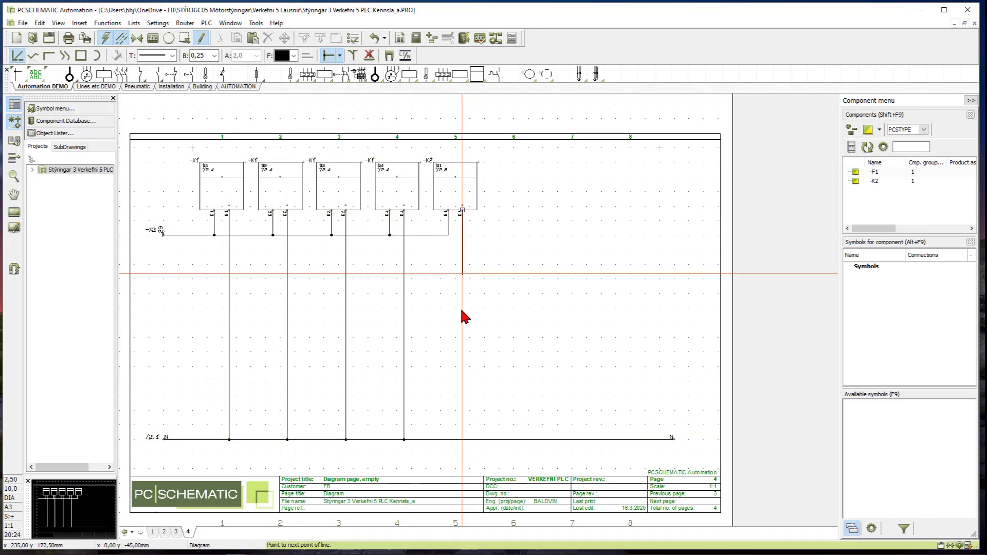
pyautogui.click(463, 440)
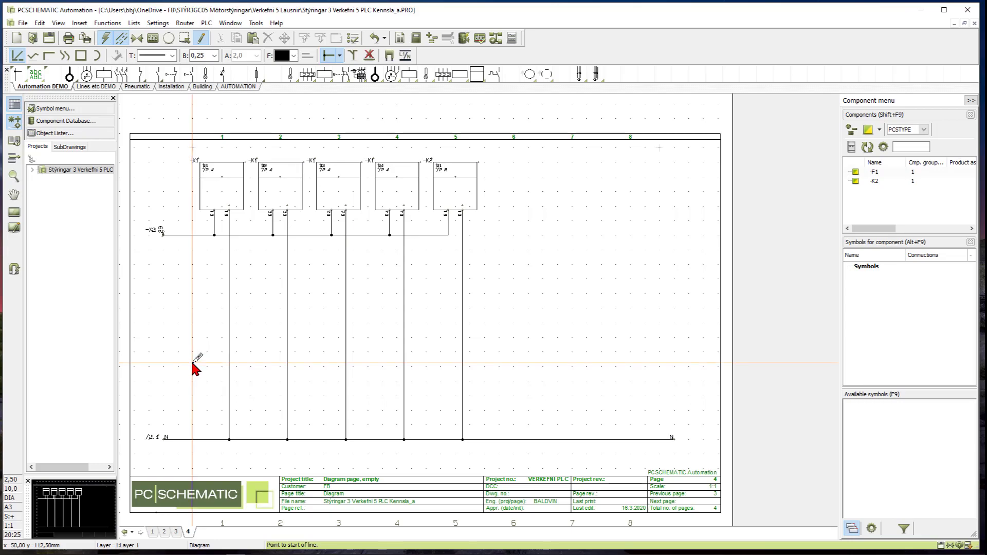
# Place coil symbols named -Q1 and -Q2, with connections A1 and A2, on the vertical lines of outputs Q1 and Q2 just above the N line.
pyautogui.click(111, 79)
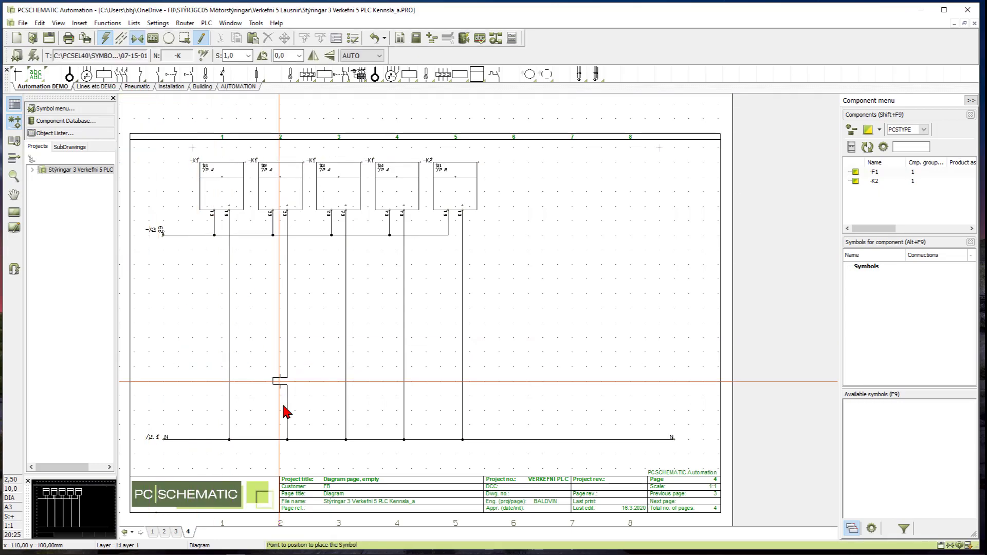
pyautogui.click(229, 384)
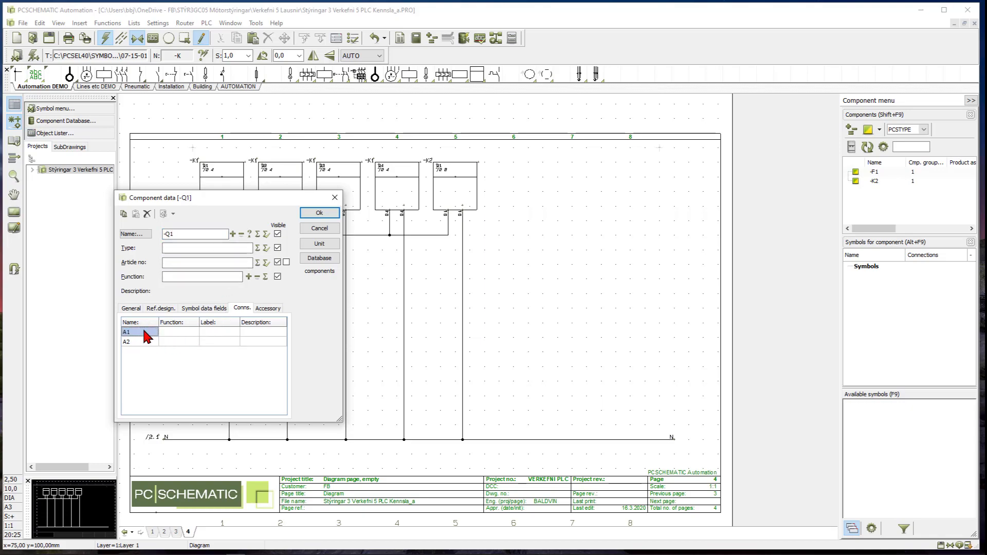
pyautogui.click(322, 215)
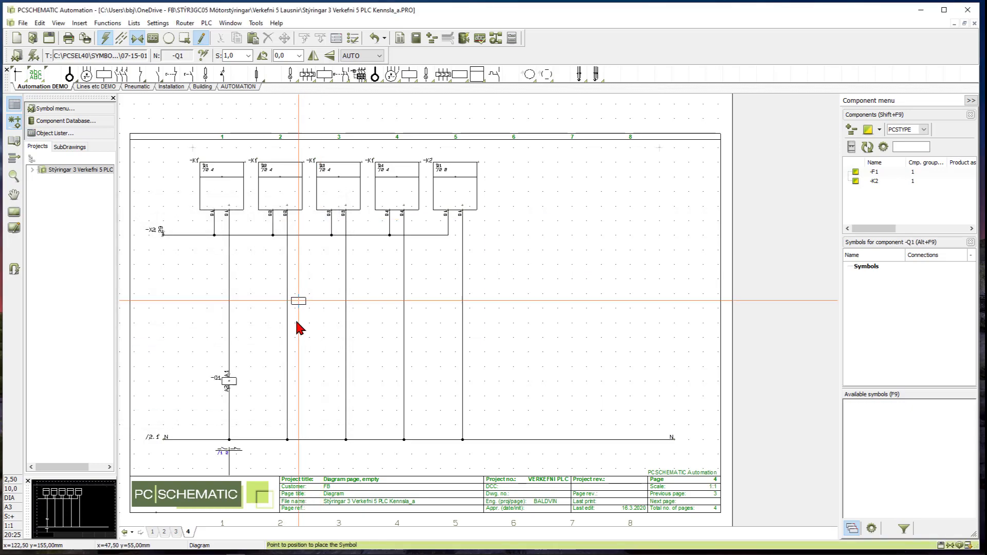
pyautogui.click(287, 387)
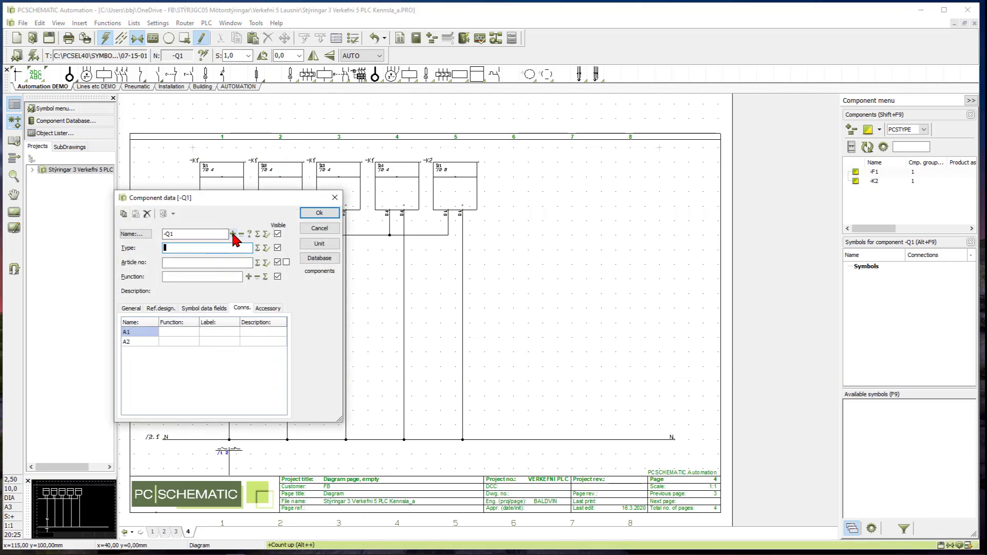
pyautogui.click(319, 214)
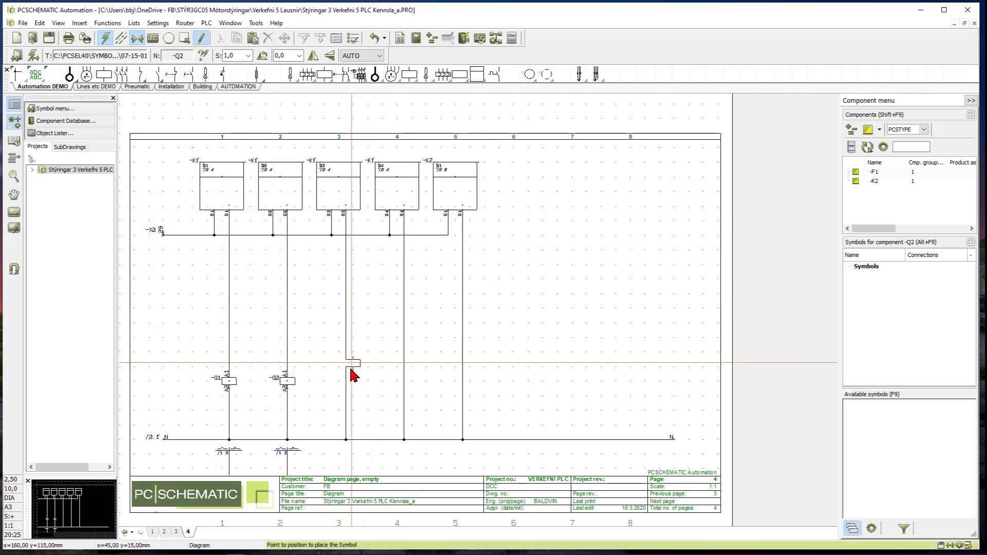
pyautogui.press('Escape')
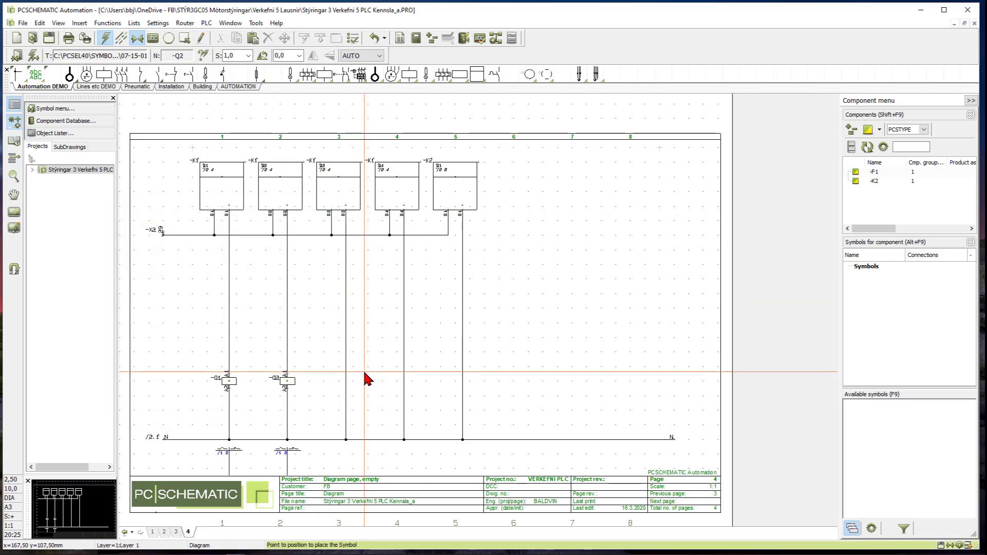
# Place lamp symbols named -P1, -P2 and -P3 on the vertical lines of -K1 outputs Q3 and Q4 and -K2 output Q1.
pyautogui.click(201, 78)
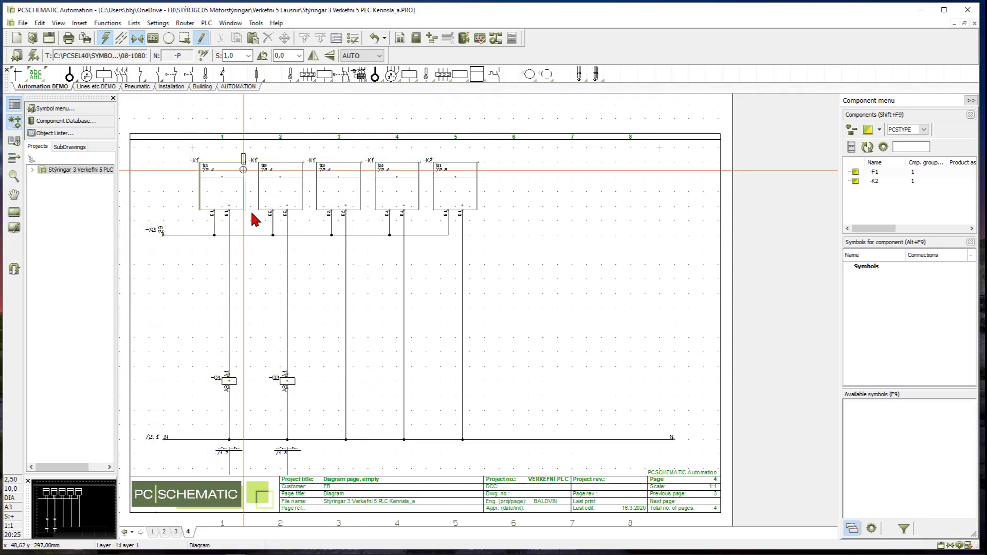
pyautogui.click(346, 382)
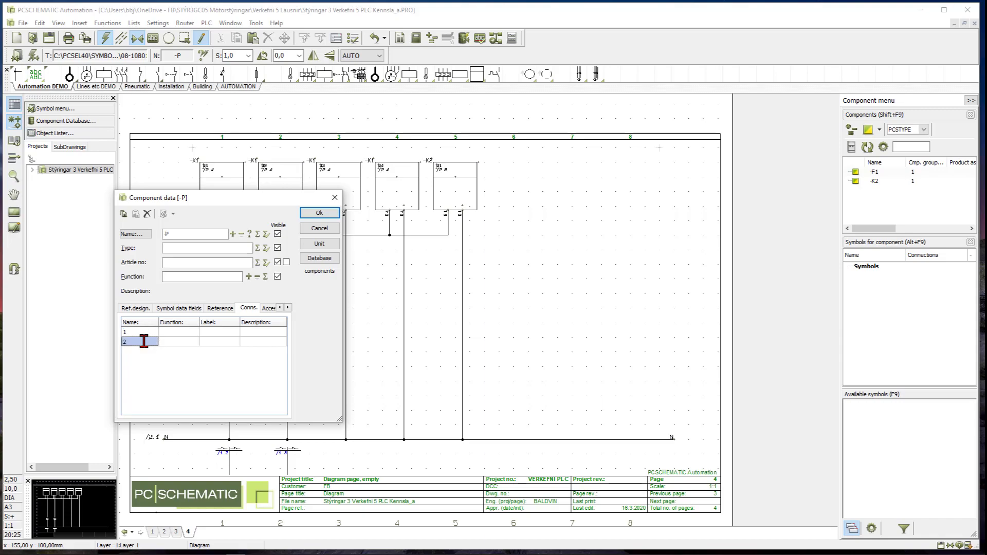
pyautogui.write('1')
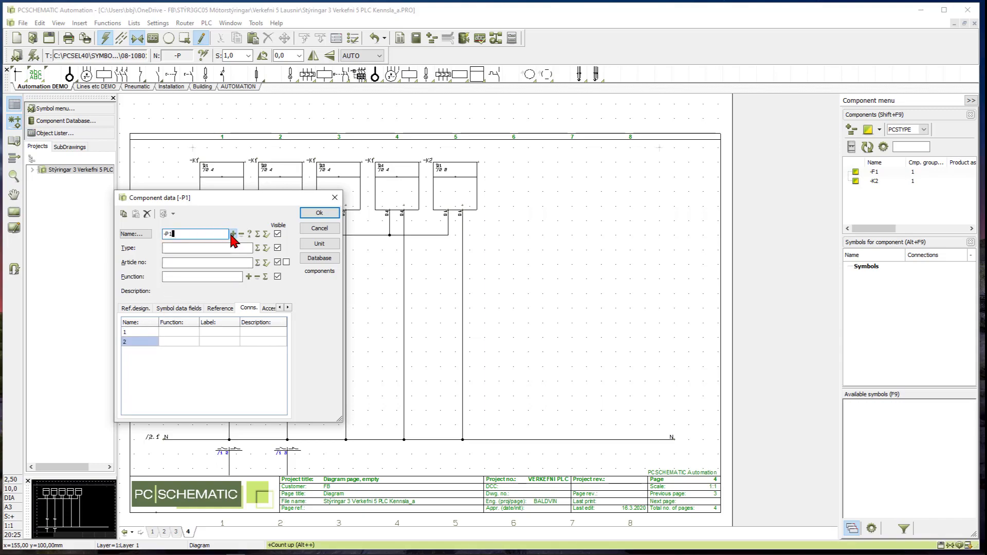
pyautogui.click(319, 213)
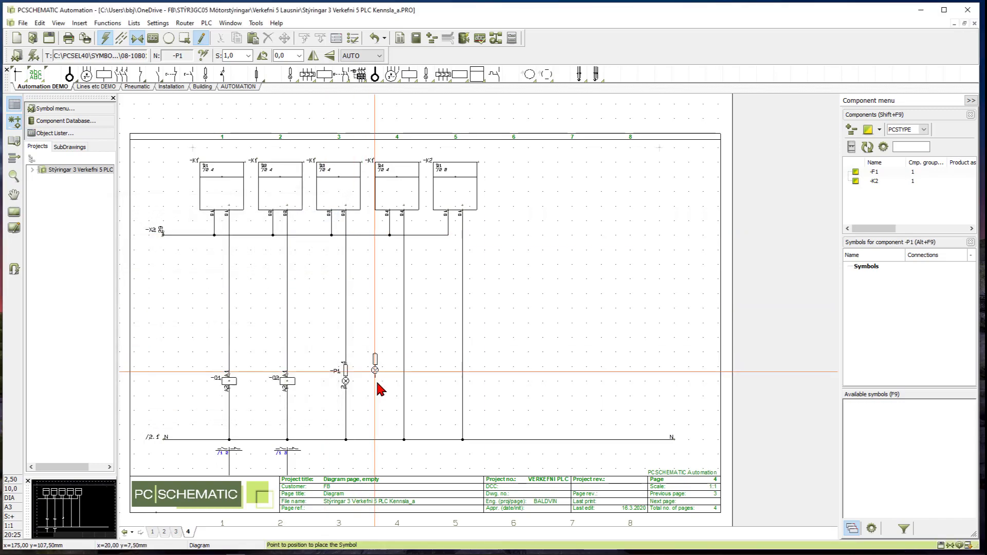
pyautogui.click(404, 382)
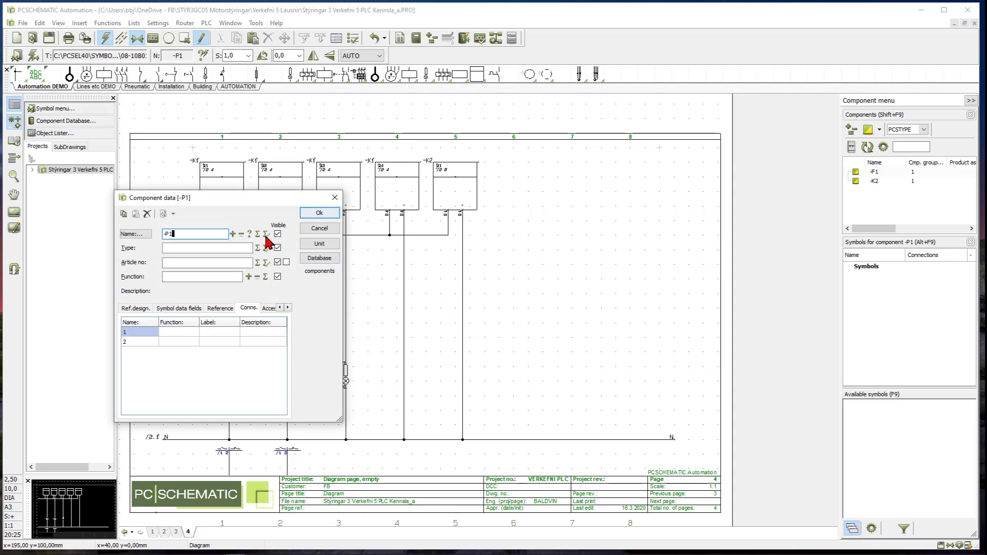
pyautogui.click(323, 213)
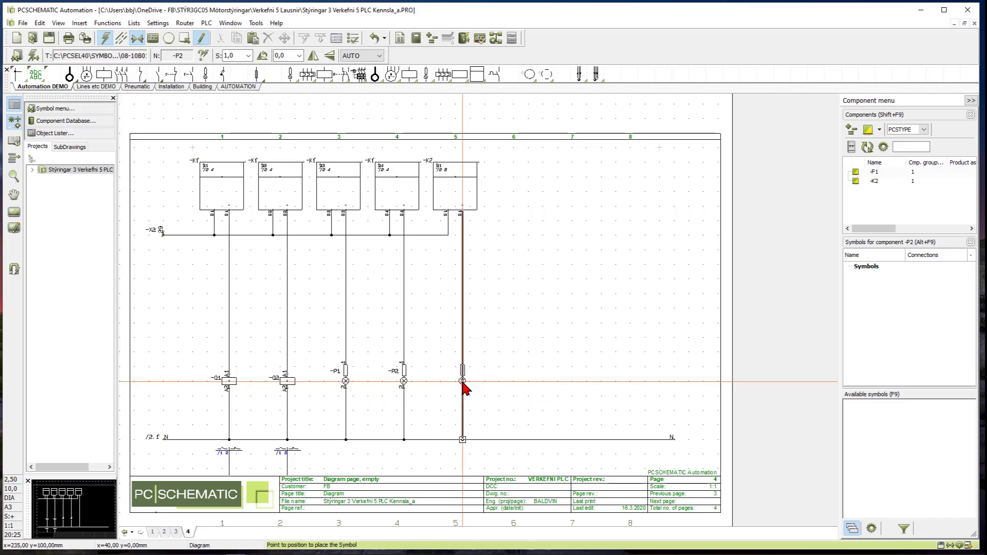
pyautogui.click(465, 385)
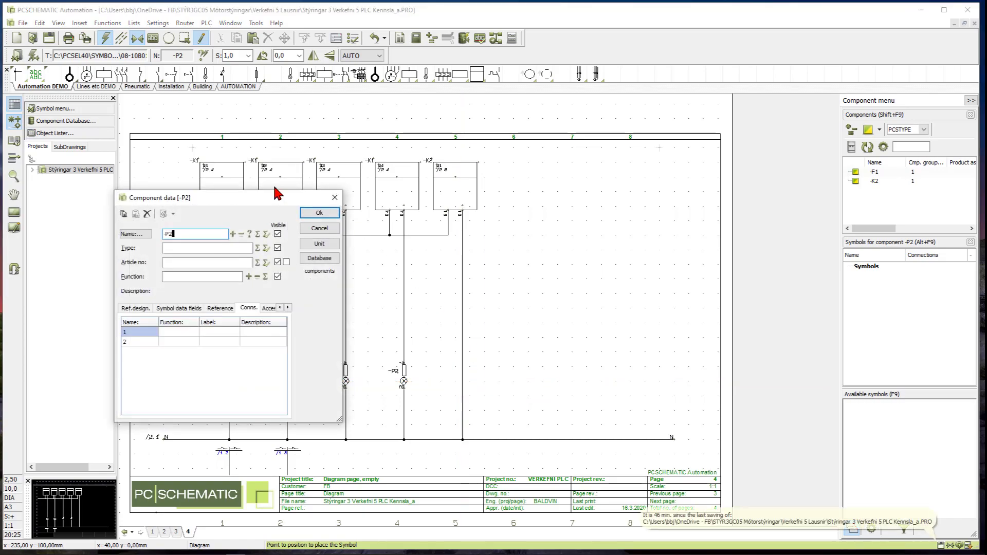
pyautogui.click(233, 234)
pyautogui.click(315, 214)
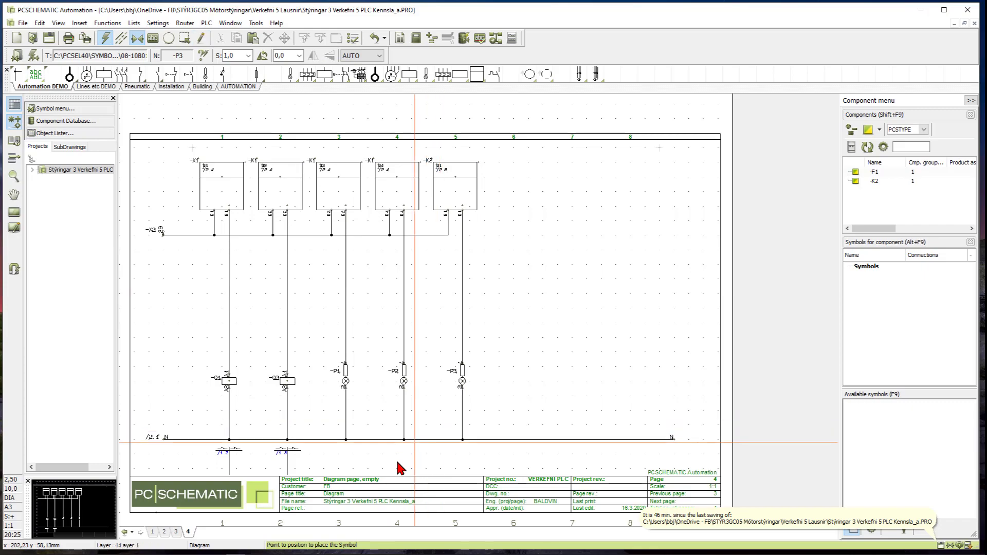
# On page 3, place push-button symbols named -S1 to -S4 on the vertical lines of -K1 inputs I1 to I4.
pyautogui.click(177, 533)
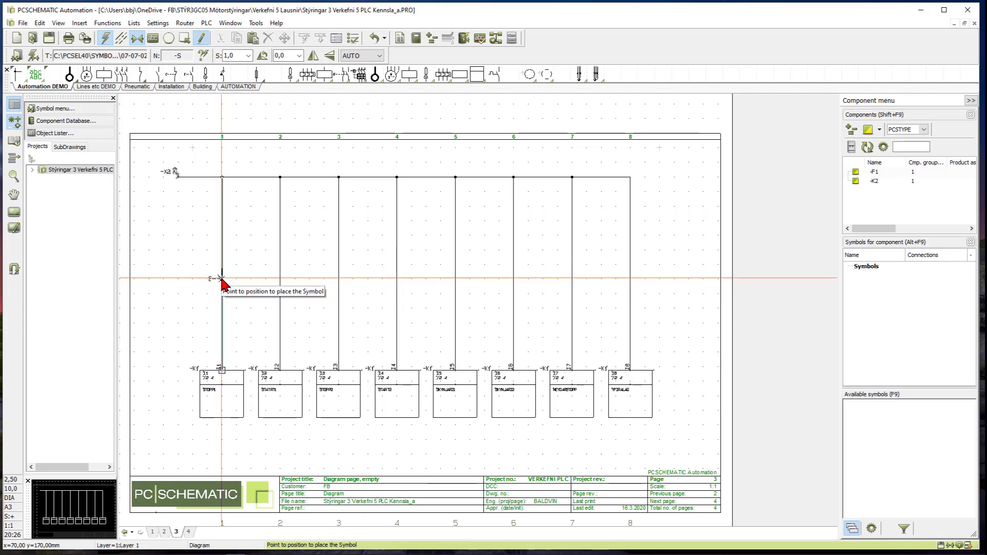
pyautogui.press('Escape')
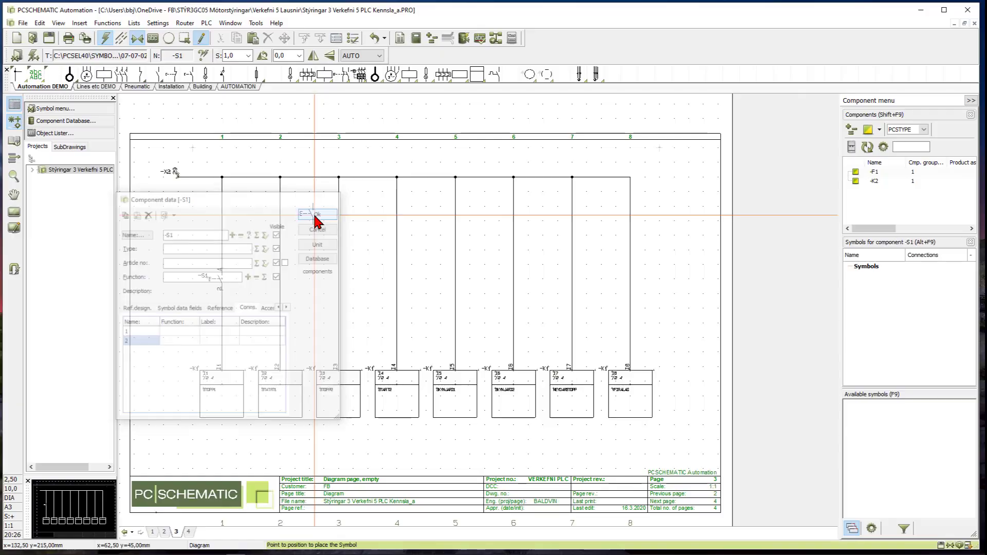
pyautogui.click(315, 218)
pyautogui.click(221, 281)
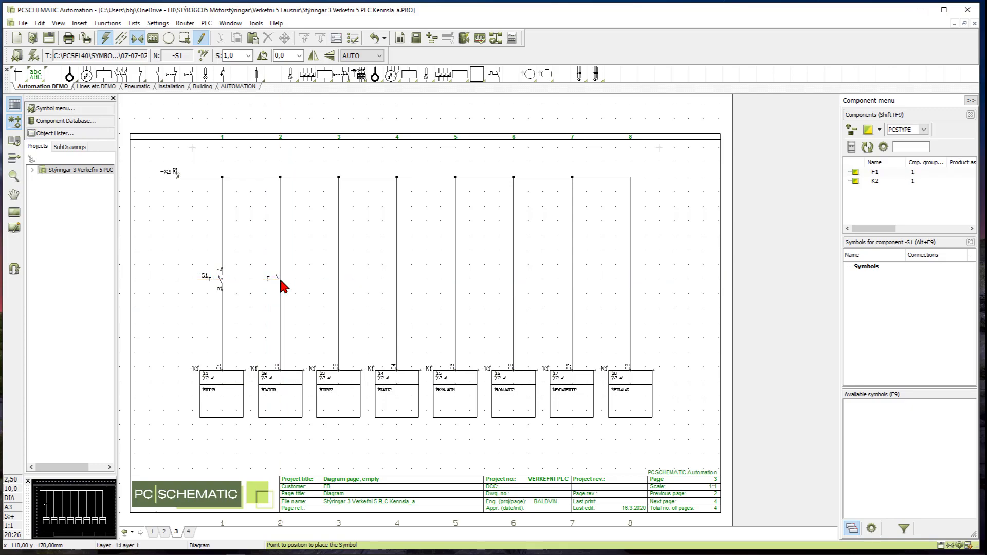
pyautogui.click(279, 280)
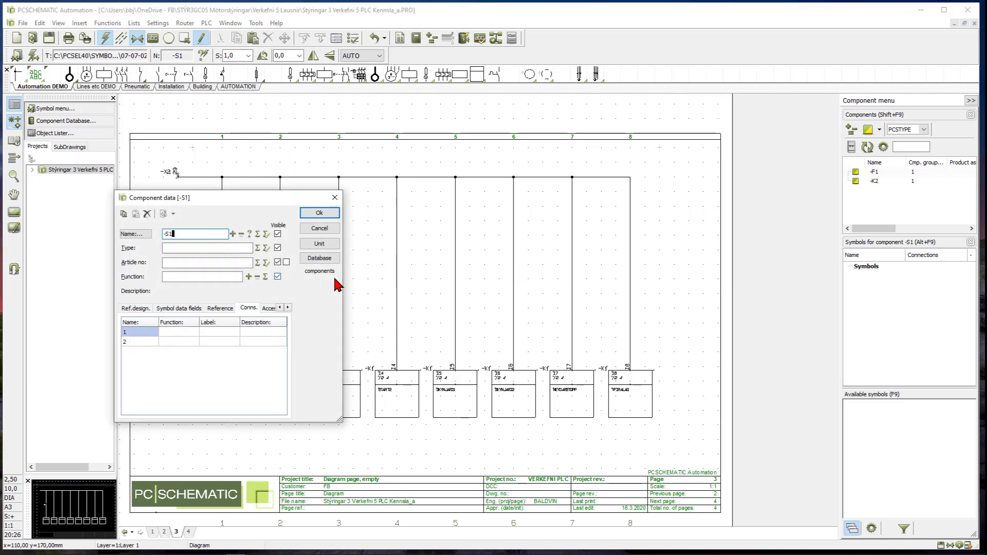
pyautogui.click(233, 234)
pyautogui.click(312, 214)
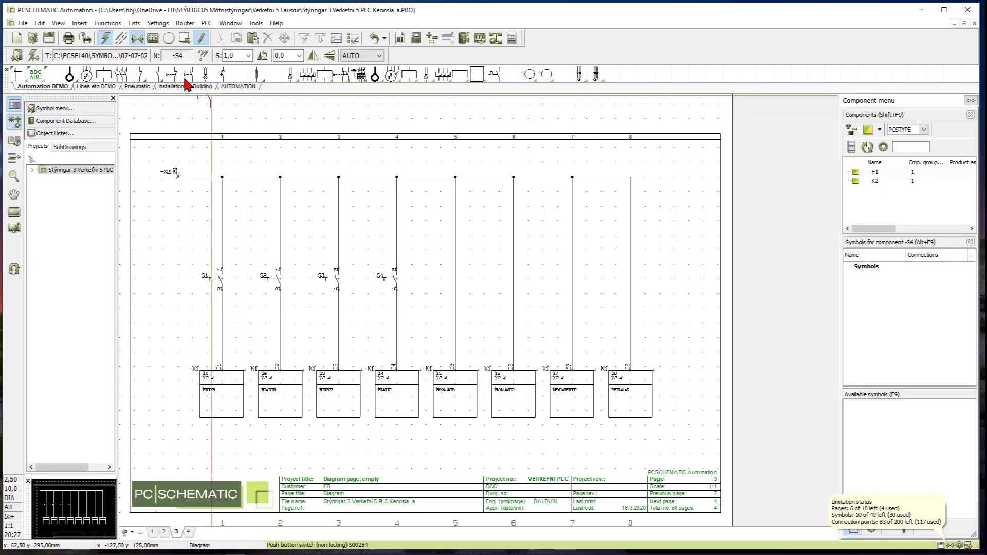
# Place normally open contacts -S5, -S6 and -S7, with connections 13 and 14, on the lines of -K1 inputs I5, I6 and I7.
pyautogui.click(161, 77)
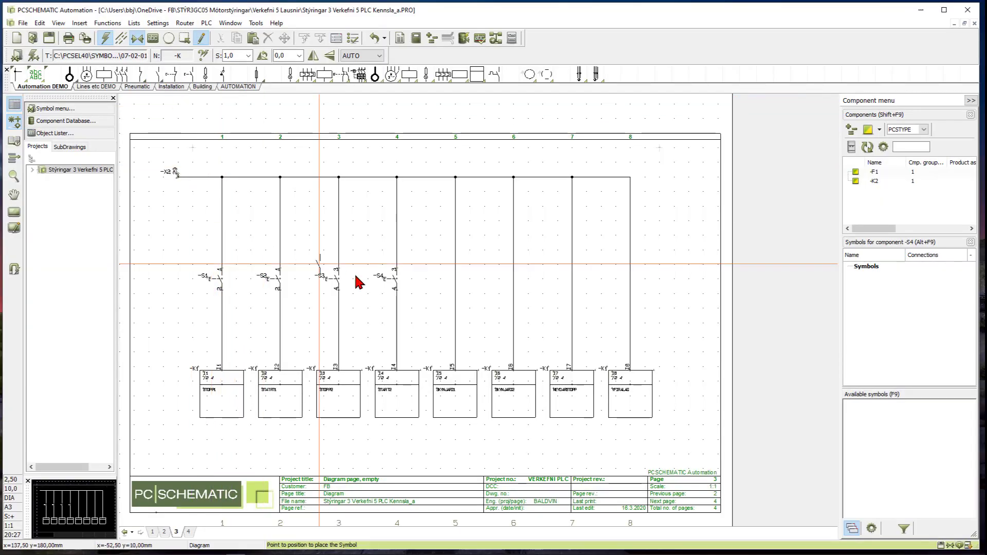
pyautogui.click(453, 280)
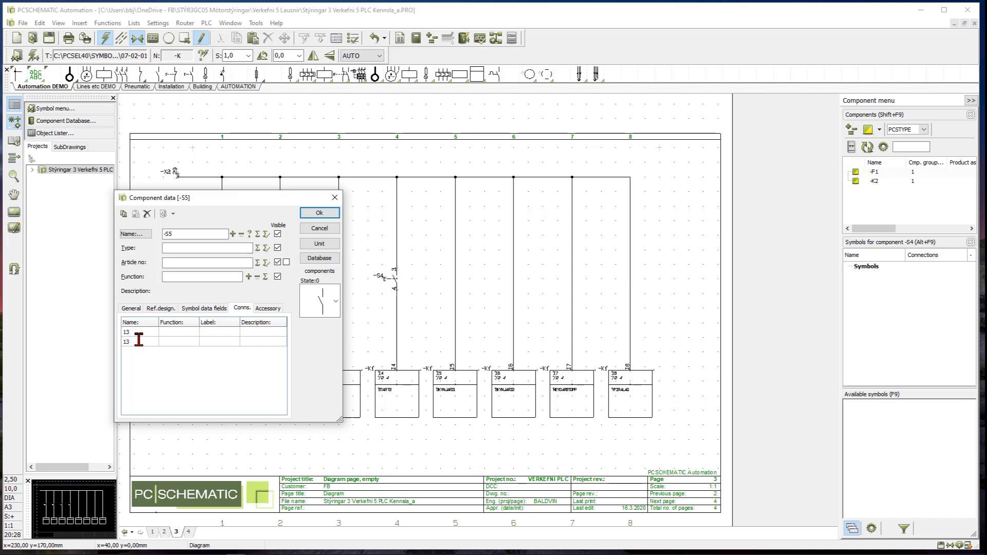
pyautogui.click(333, 214)
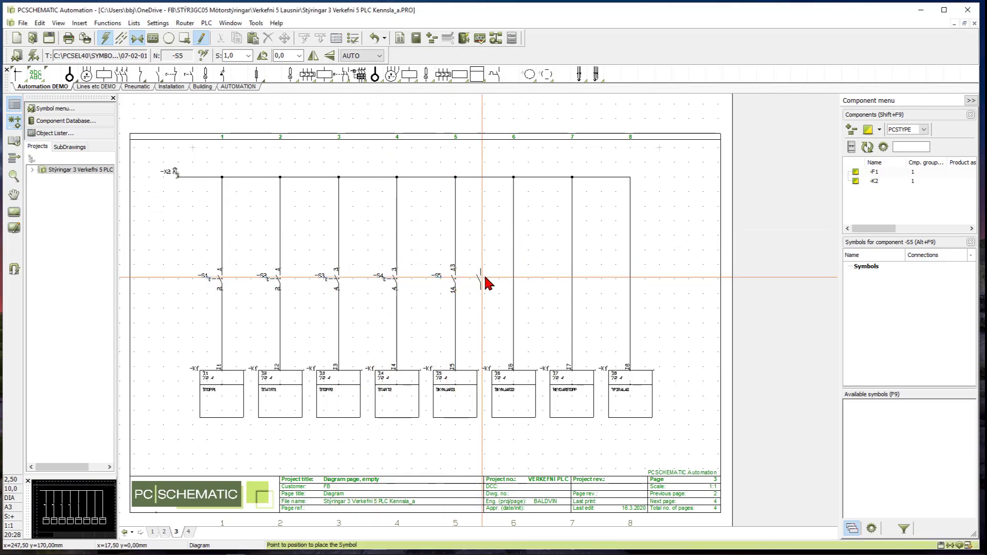
pyautogui.click(515, 284)
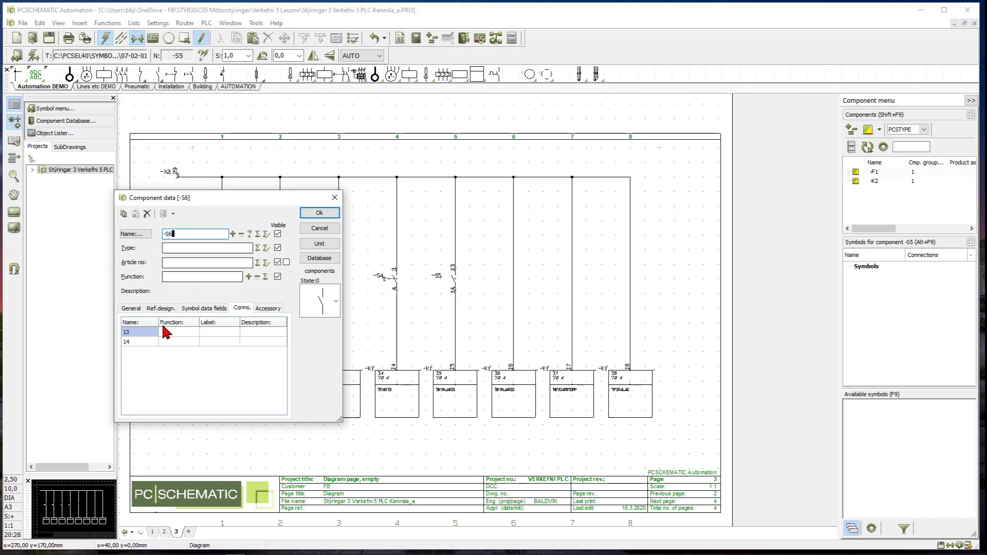
pyautogui.click(320, 214)
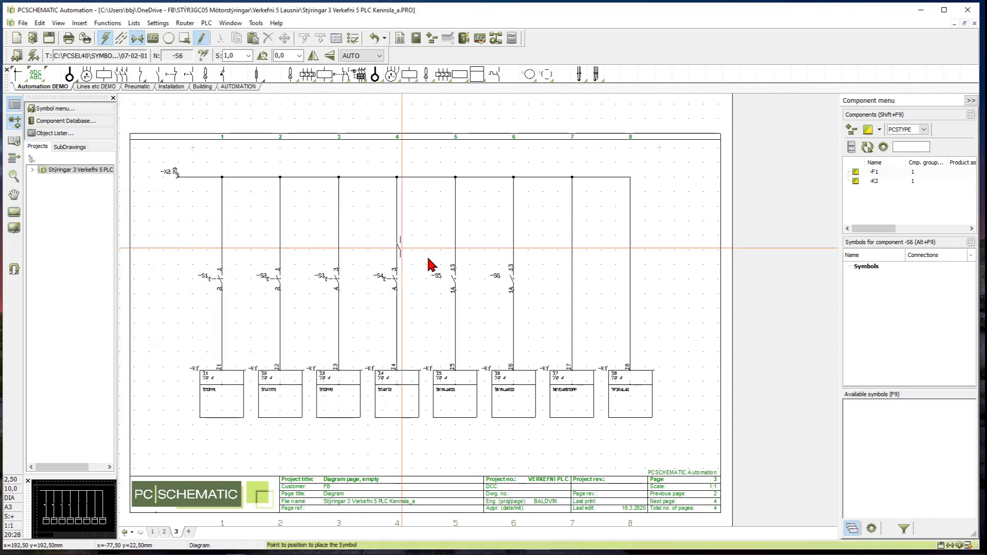
pyautogui.click(571, 280)
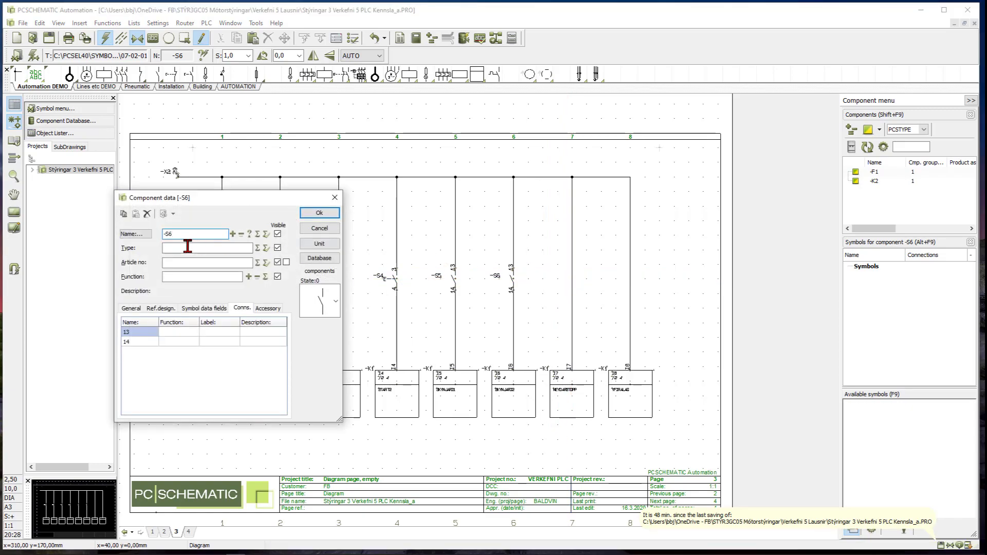
pyautogui.click(250, 236)
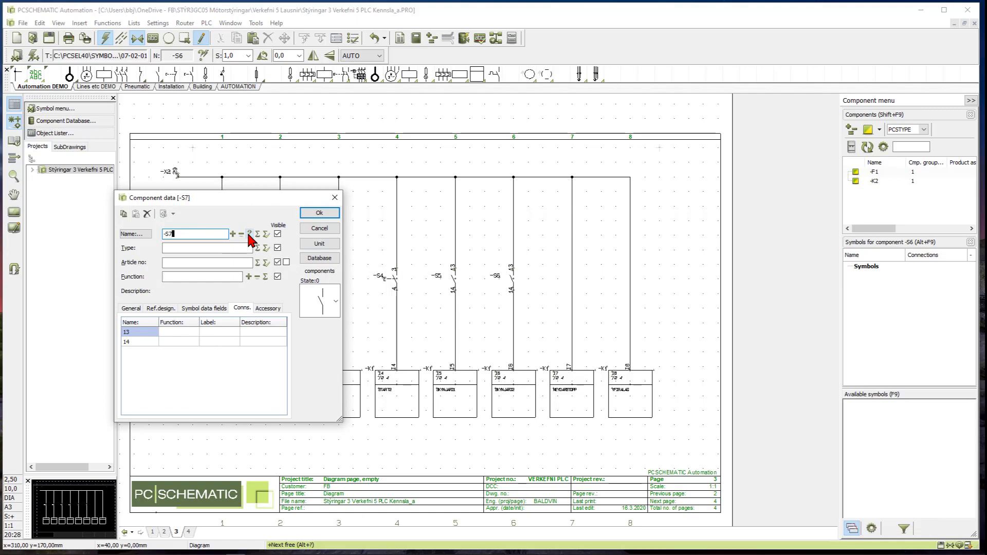
pyautogui.click(315, 215)
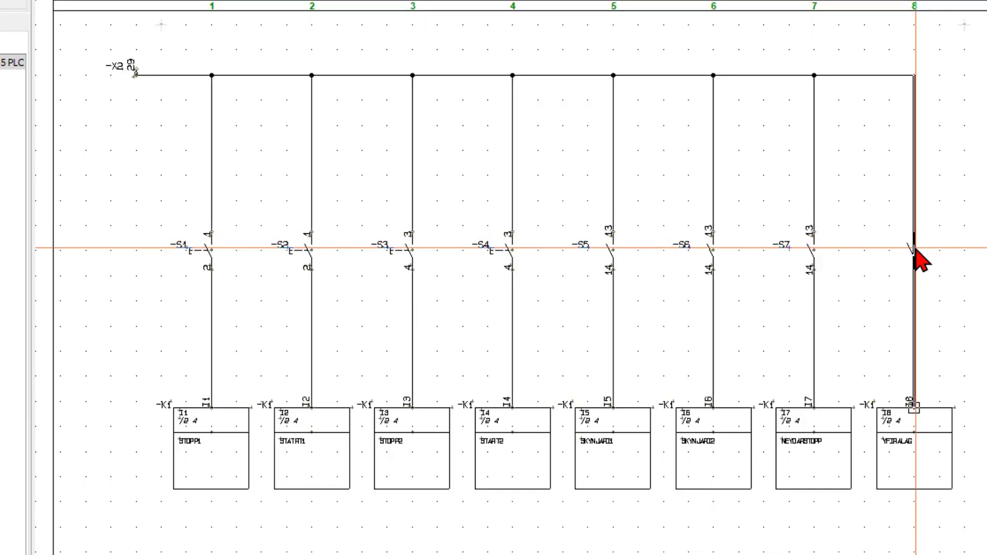
# Place a normally open contact named -S7, with connections 97 and 98, on the line of -K1 input I8.
pyautogui.click(914, 249)
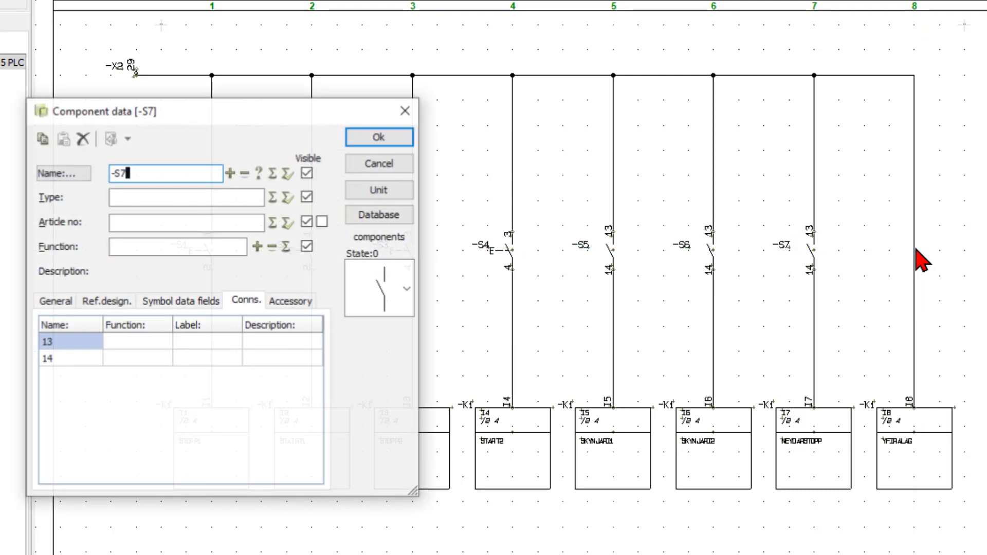
pyautogui.click(84, 337)
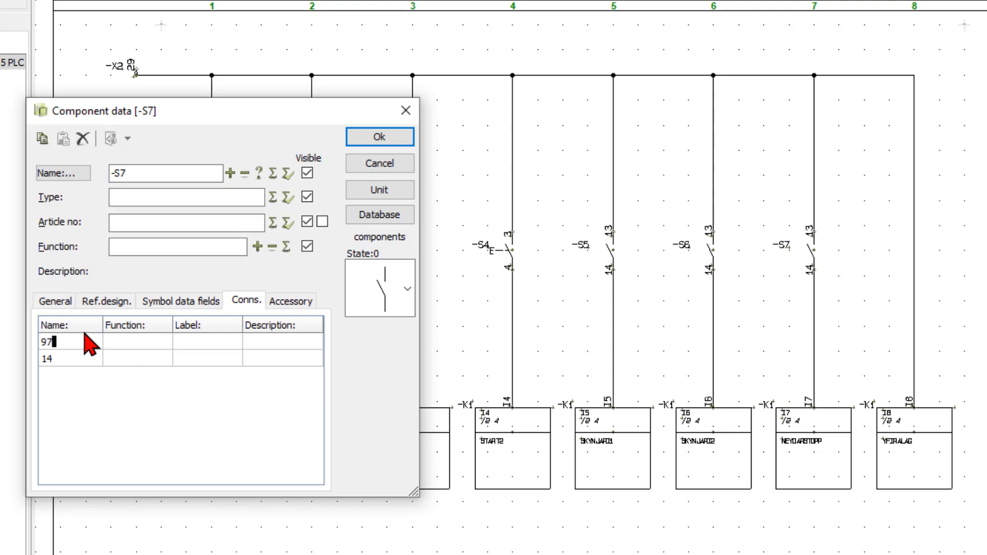
pyautogui.click(78, 355)
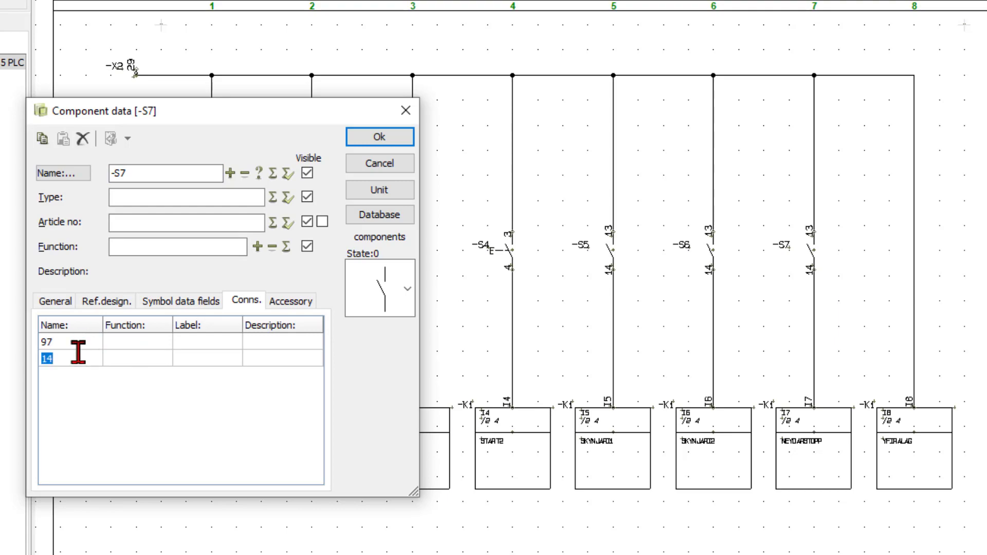
pyautogui.click(393, 140)
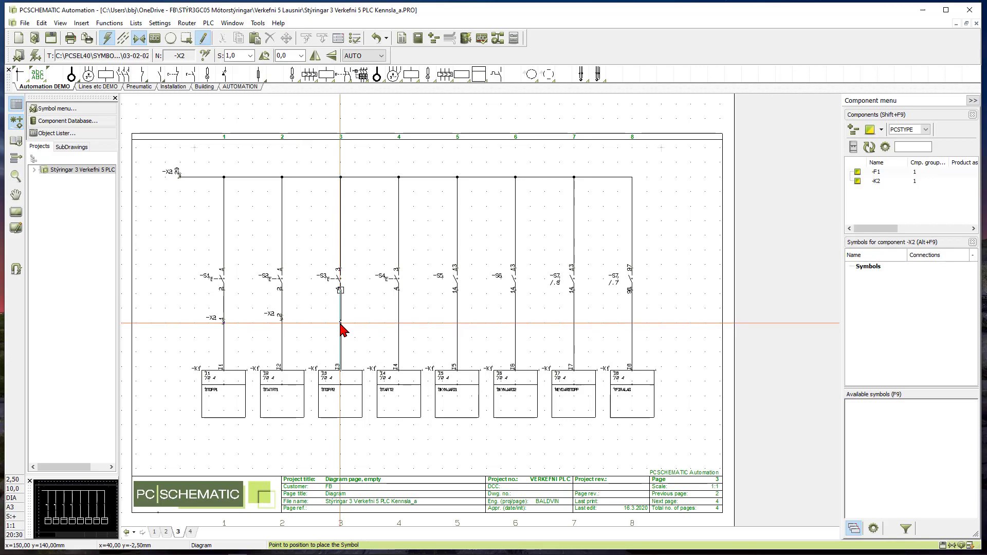
# Place -X2 terminals with connection names 3 and 4 on the input I3 and I4 lines below -S3 and -S4.
pyautogui.click(340, 327)
pyautogui.click(137, 332)
pyautogui.write('3')
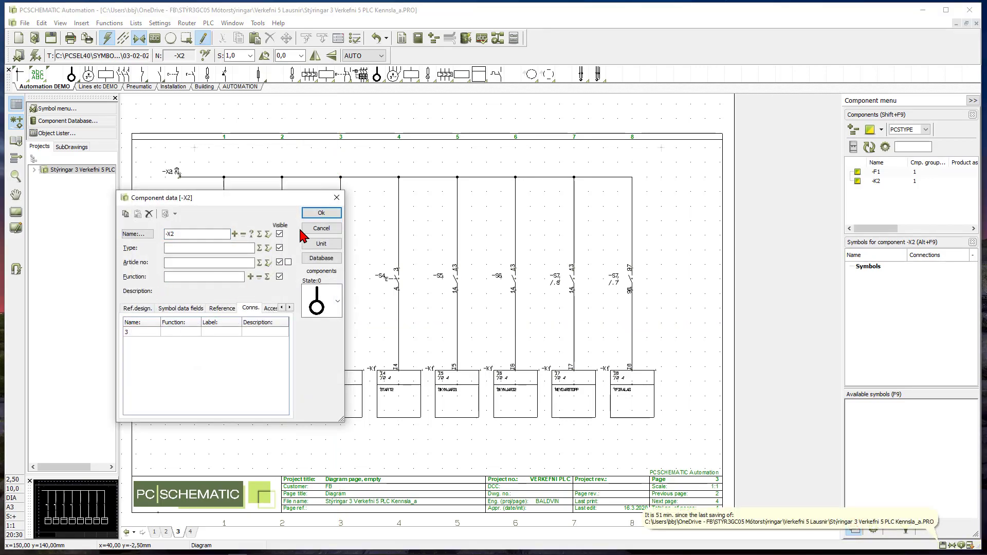
pyautogui.click(320, 214)
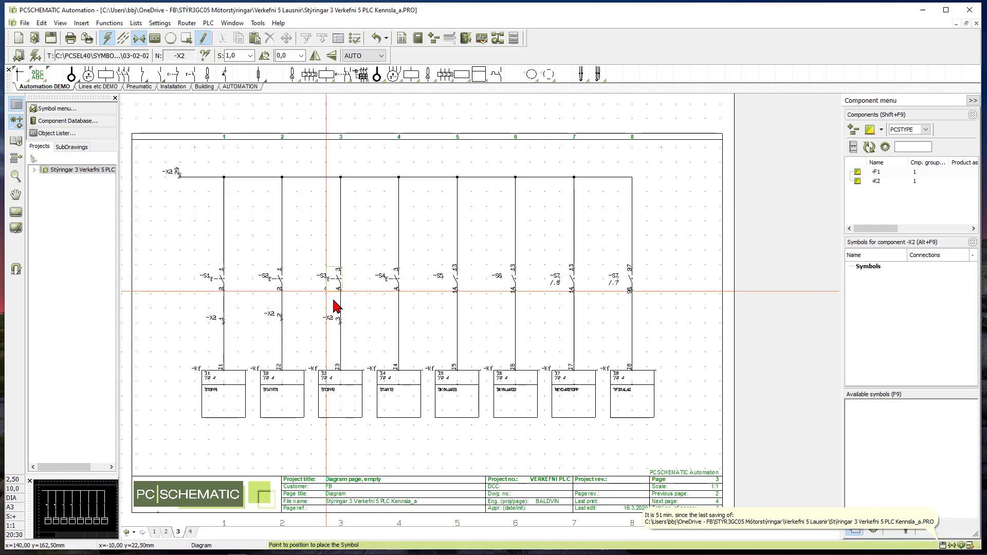
pyautogui.click(399, 325)
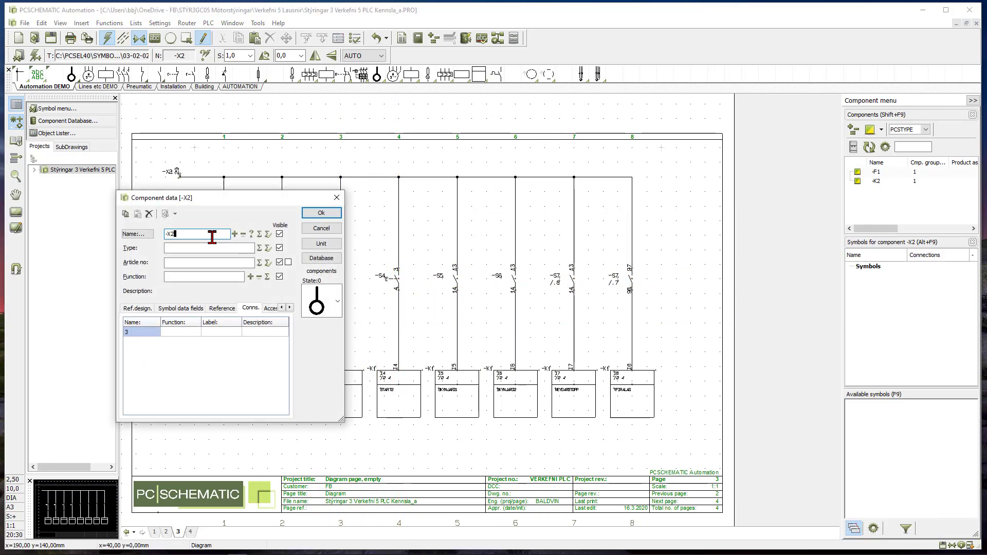
pyautogui.click(140, 332)
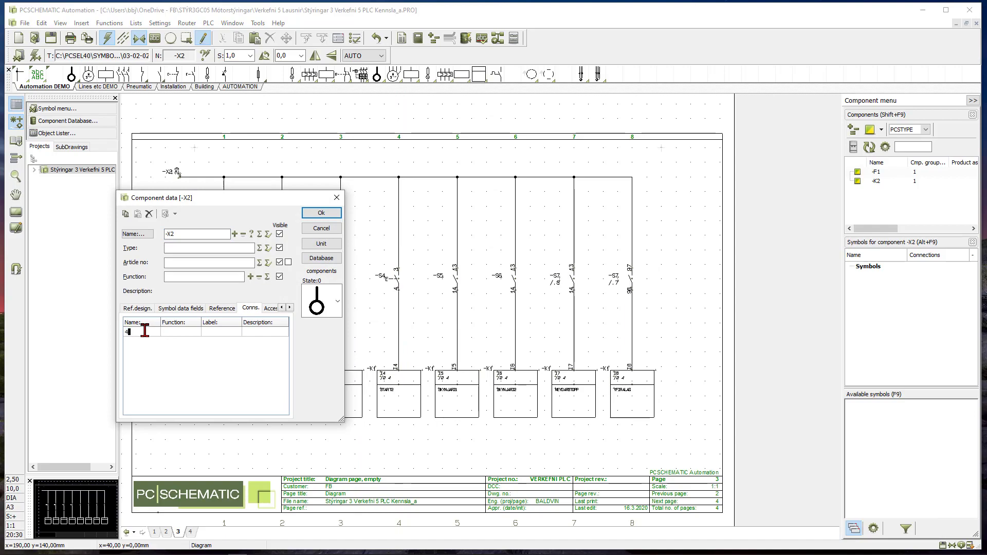
pyautogui.click(321, 212)
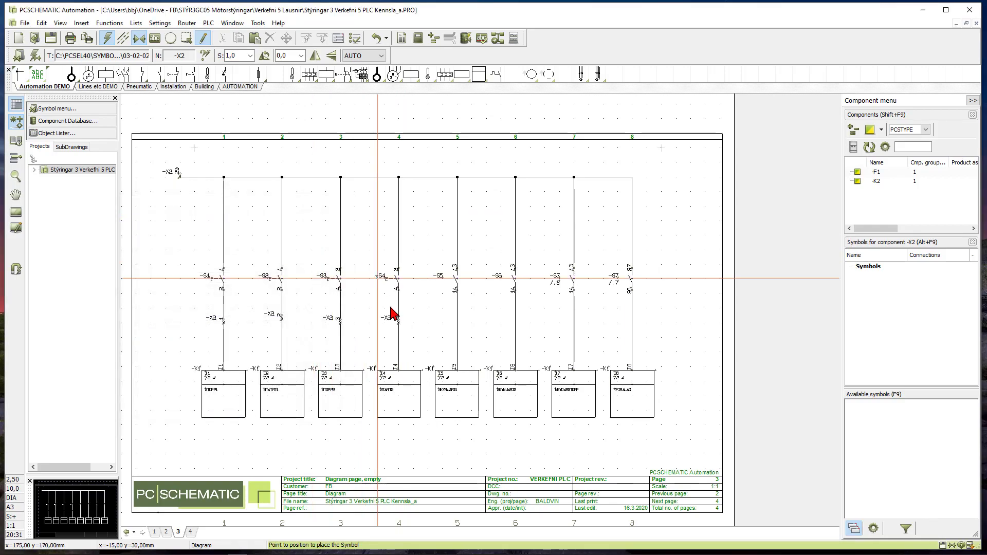
# Place -X2 terminals with connection names 5 and 6 on the input I5 and I6 lines below -S5 and -S6.
pyautogui.click(456, 324)
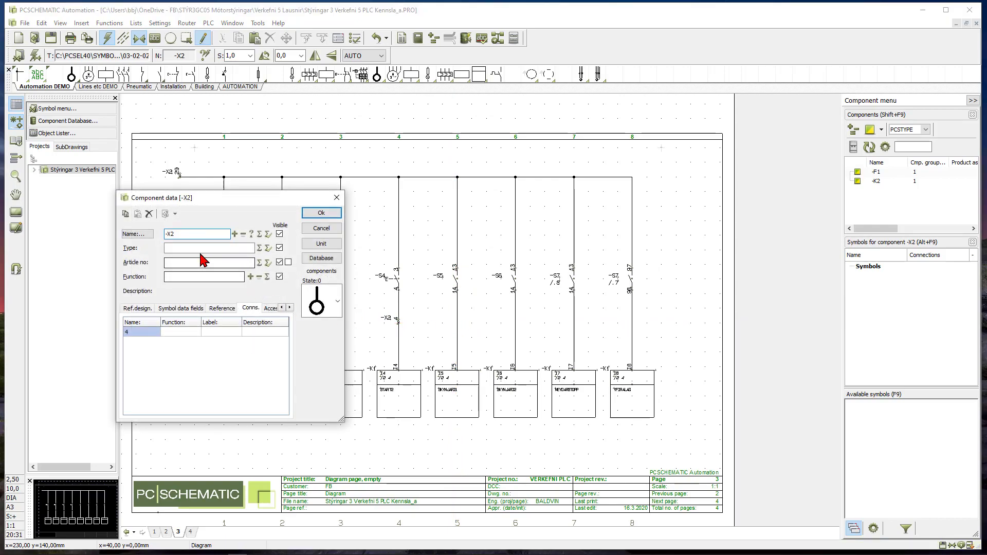
pyautogui.click(139, 332)
pyautogui.write('5')
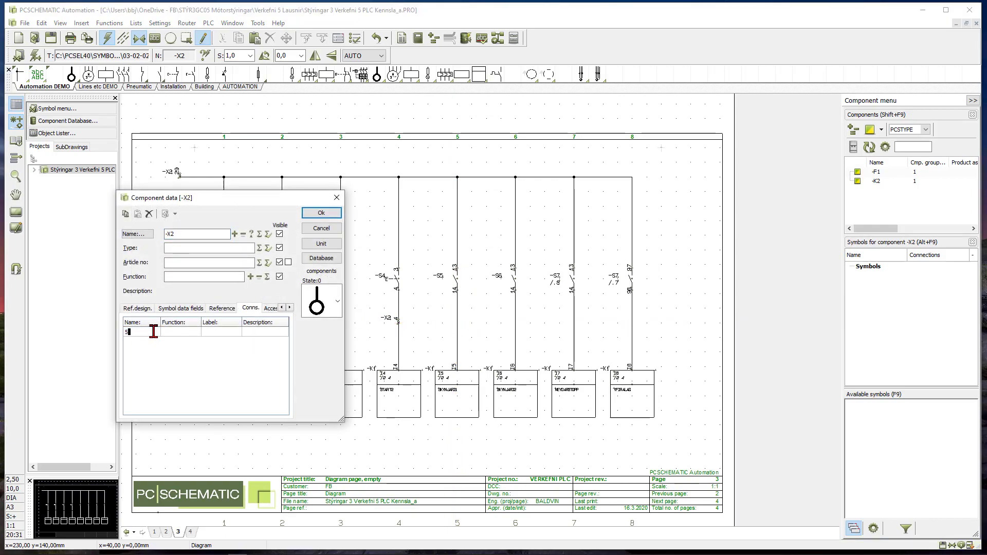
pyautogui.click(323, 213)
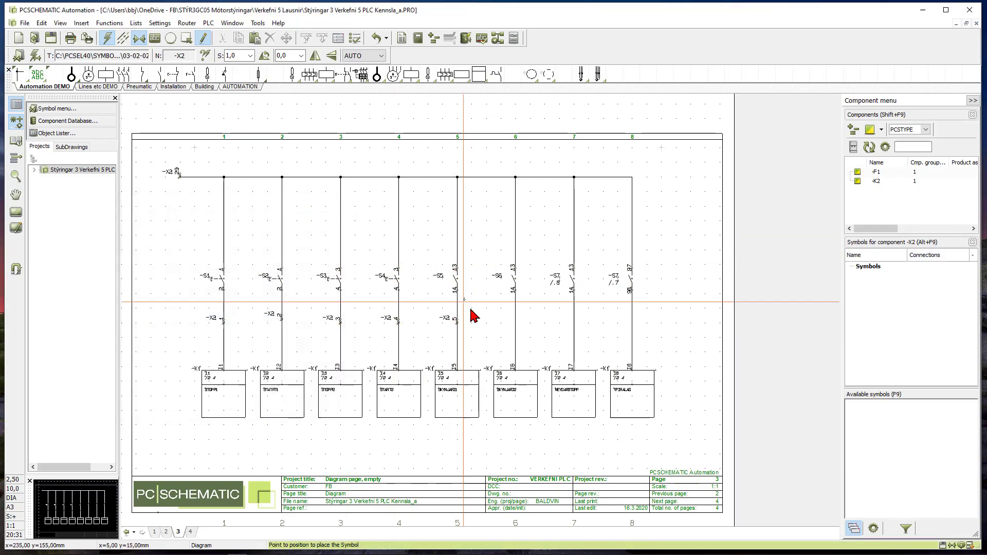
pyautogui.click(518, 327)
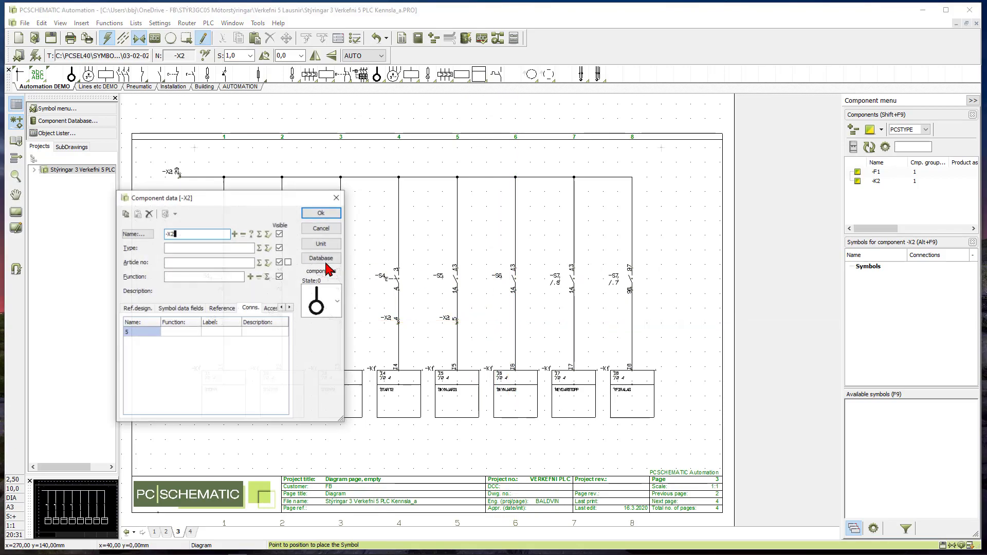
pyautogui.click(149, 331)
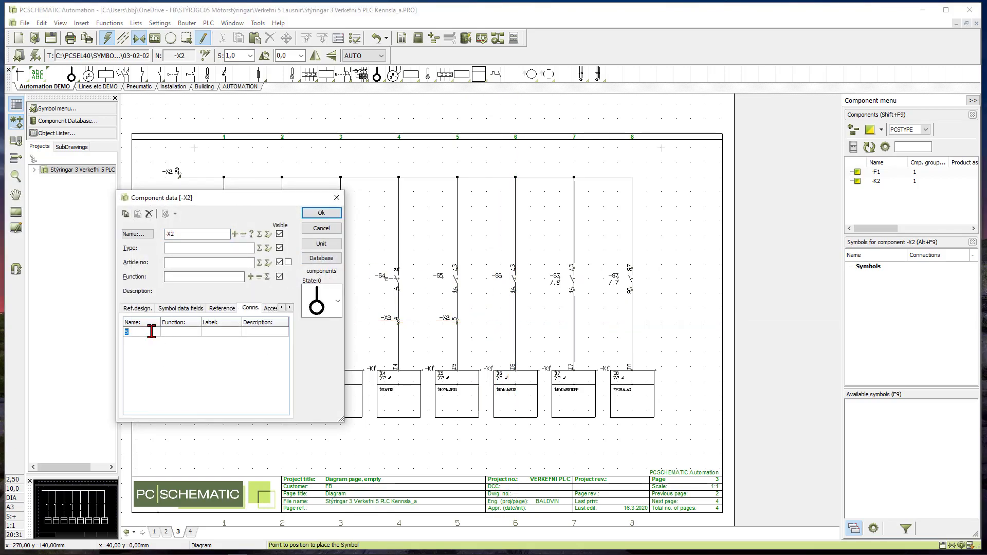
pyautogui.click(321, 212)
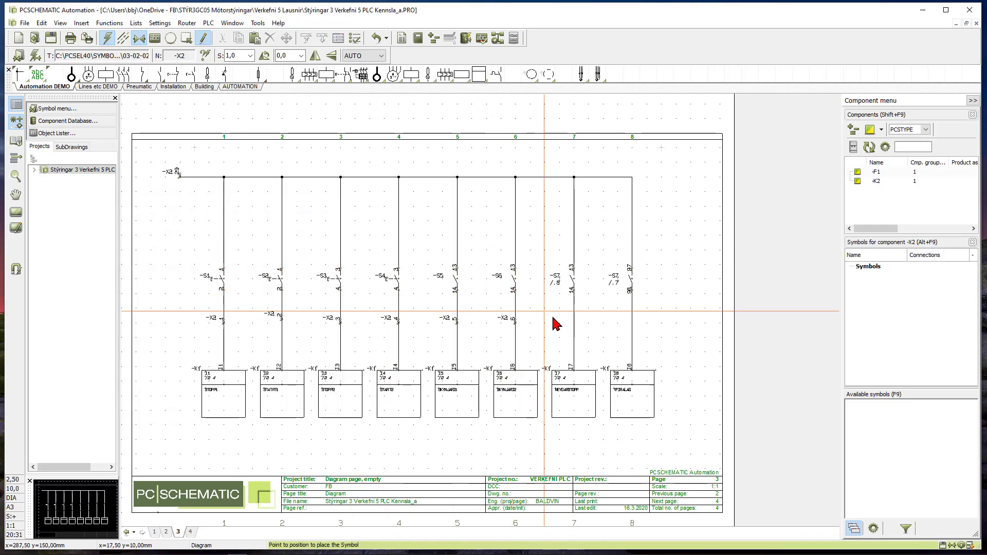
# Place -X2 terminals with connection names 7 and 8 on the input I7 and I8 lines below the contacts.
pyautogui.click(577, 329)
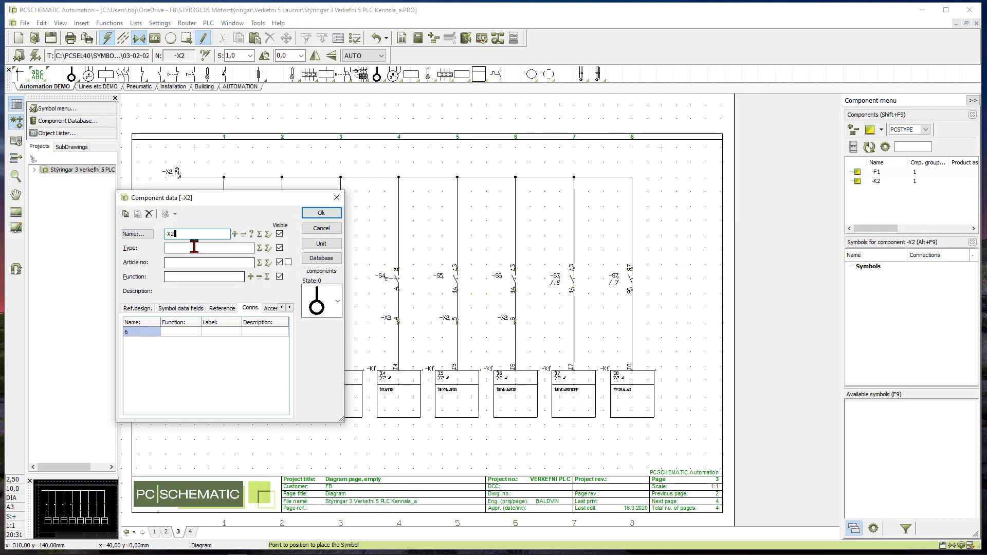
pyautogui.click(146, 332)
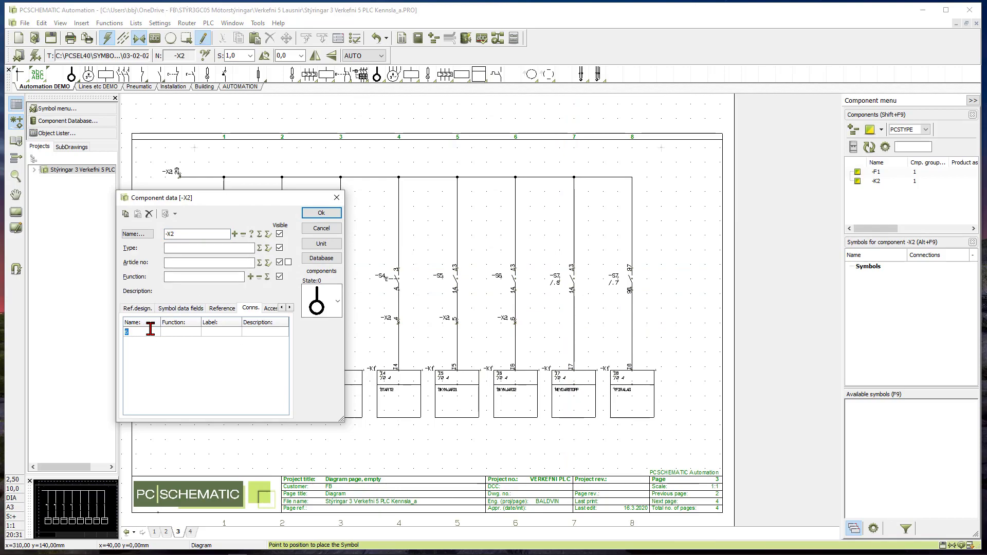
pyautogui.click(321, 213)
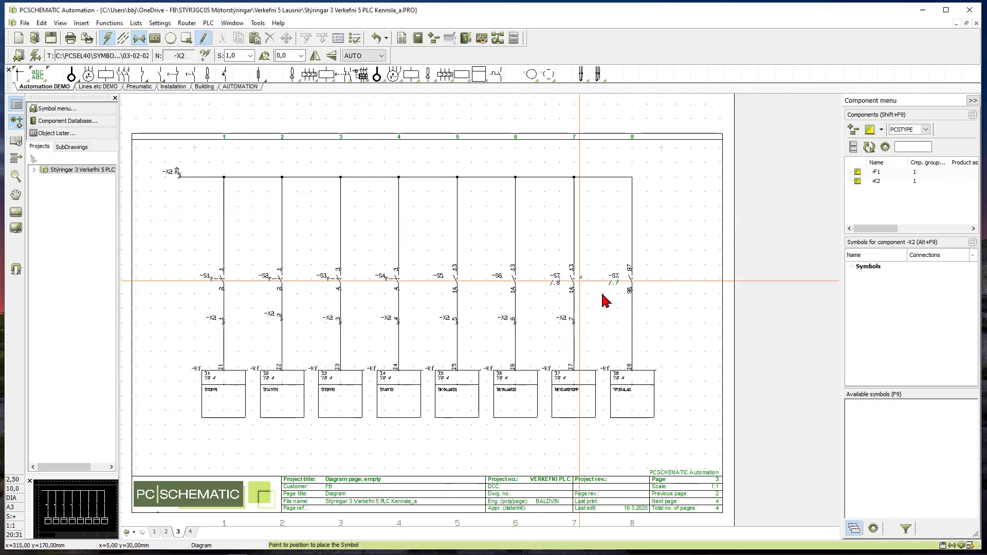
pyautogui.click(630, 330)
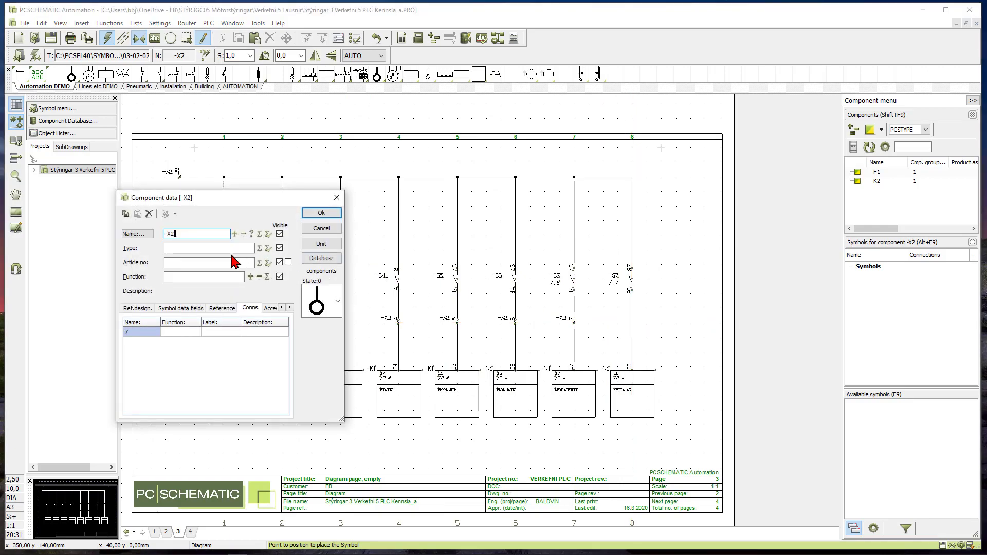
pyautogui.click(143, 331)
pyautogui.write('8')
pyautogui.click(315, 213)
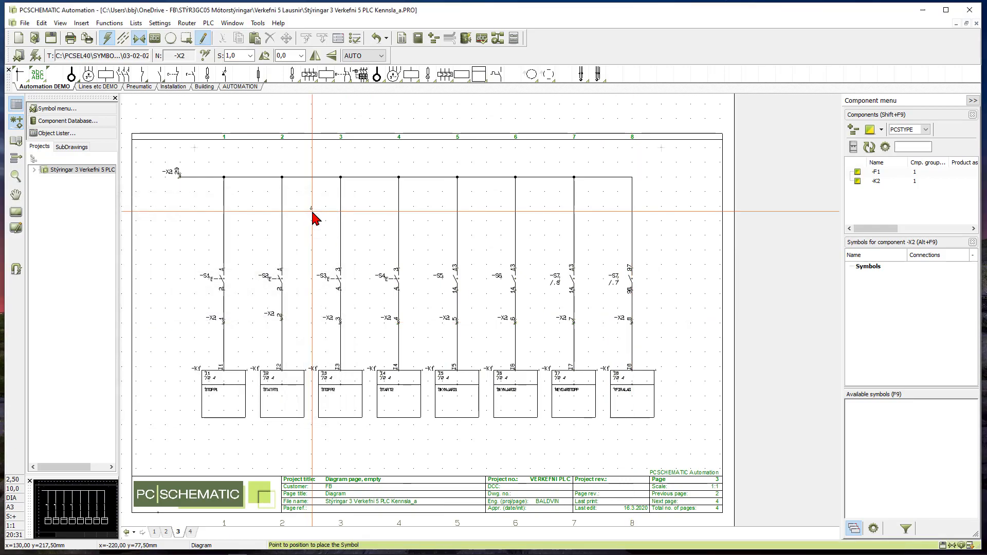
pyautogui.press('Escape')
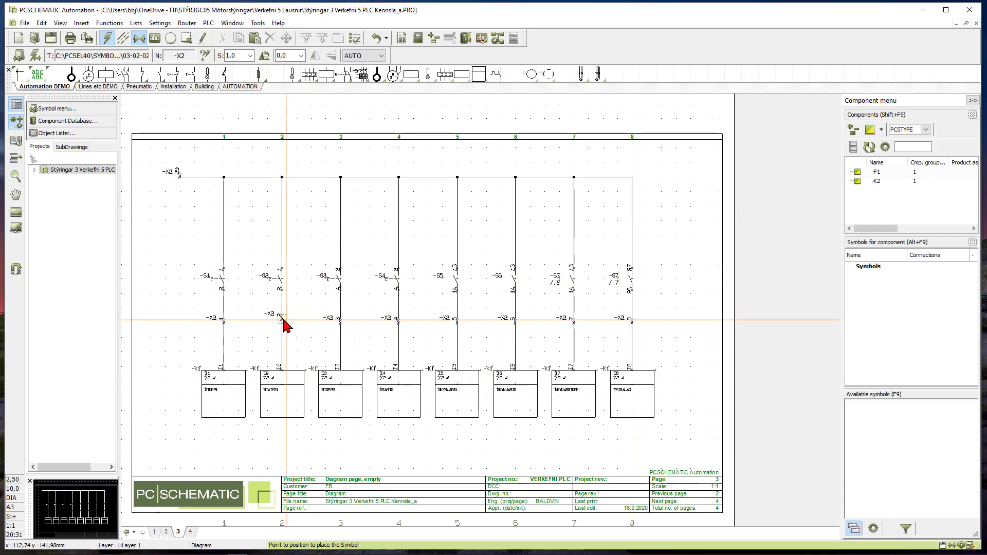
# Move the connection number 2 and the -X2 name of the terminal below -S2 into line with the row's other terminal texts.
pyautogui.click(282, 319)
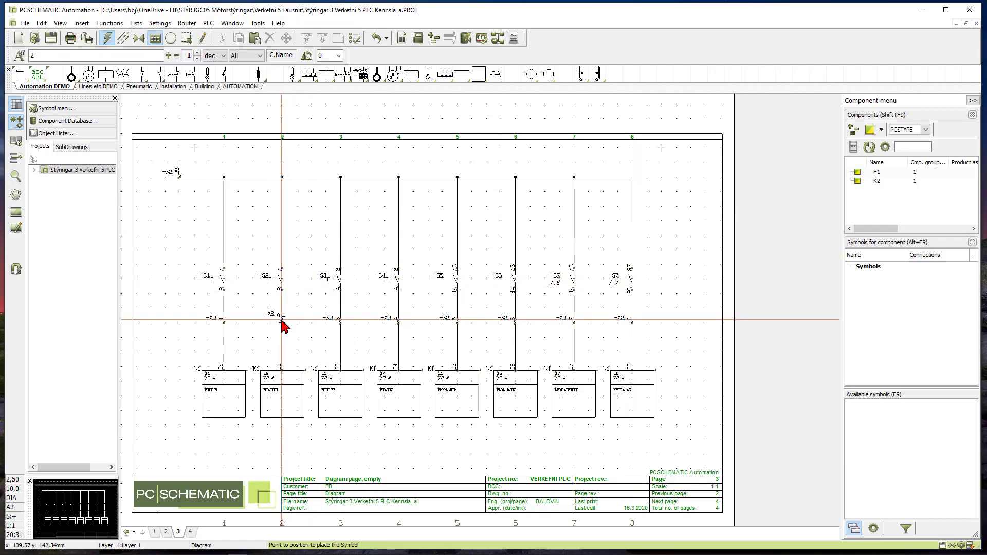
pyautogui.moveTo(281, 320); pyautogui.dragTo(282, 323)
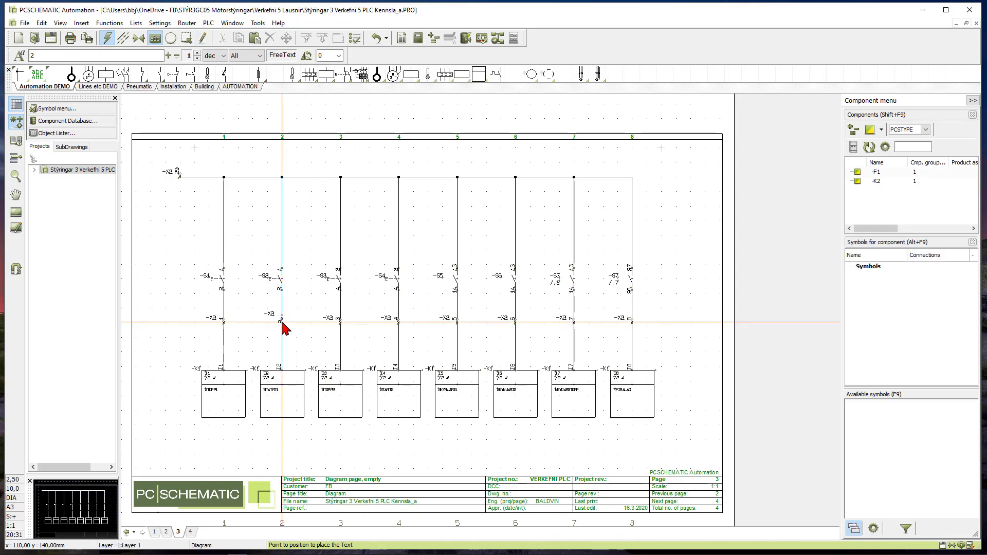
pyautogui.click(282, 317)
pyautogui.click(270, 315)
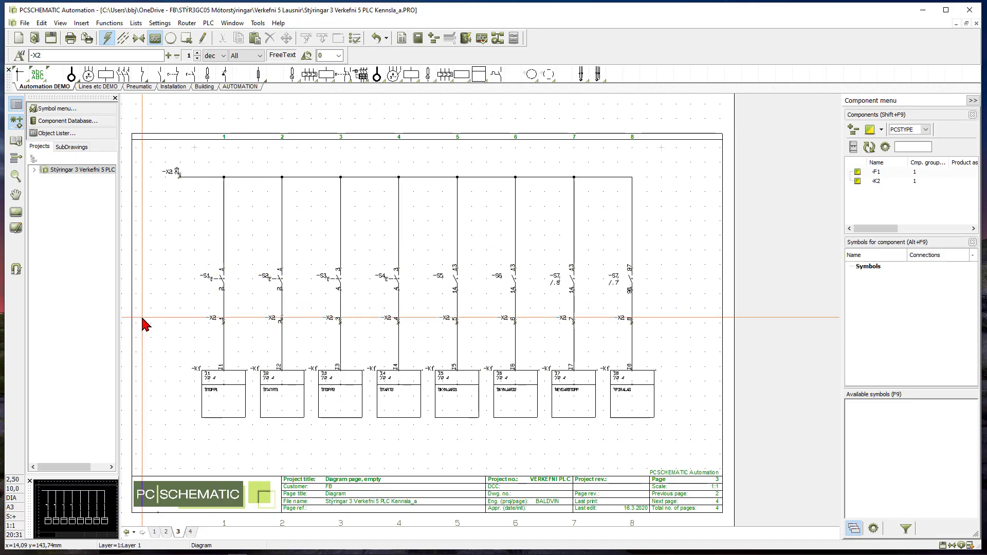
# On page 2, label the Q1 and Q2 connections of -K1 as Q1 and Q2 in its component data.
pyautogui.click(190, 533)
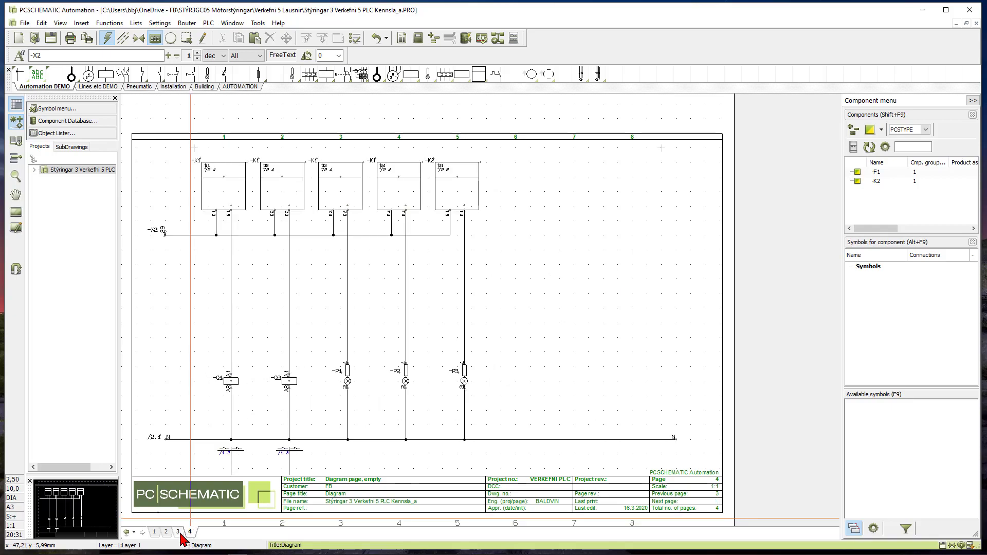
pyautogui.click(178, 532)
pyautogui.click(167, 532)
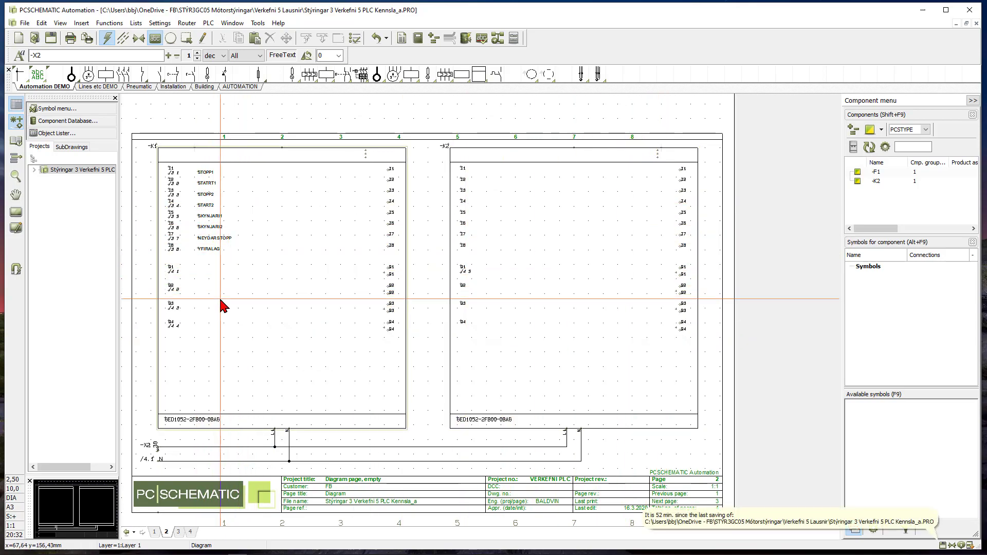
pyautogui.doubleClick(276, 288)
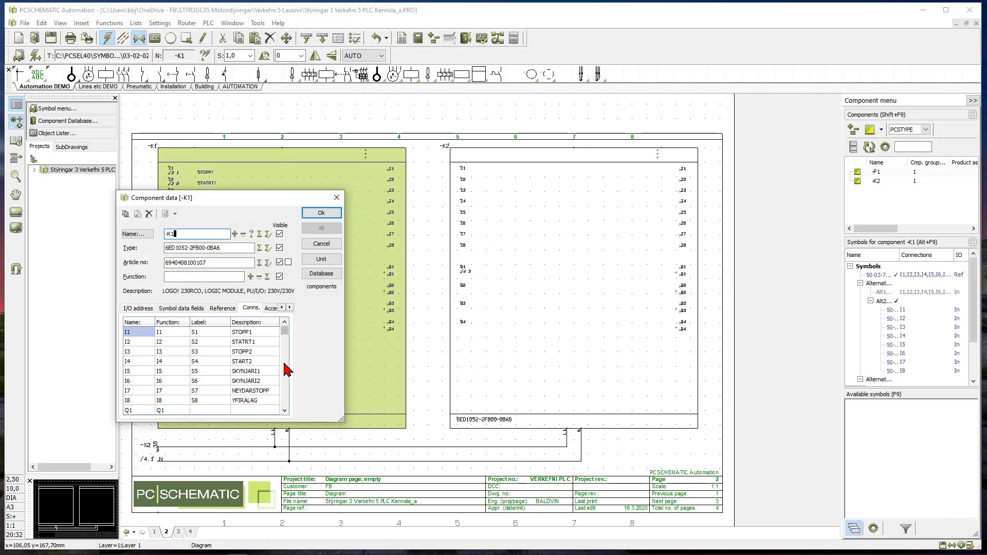
pyautogui.click(284, 406)
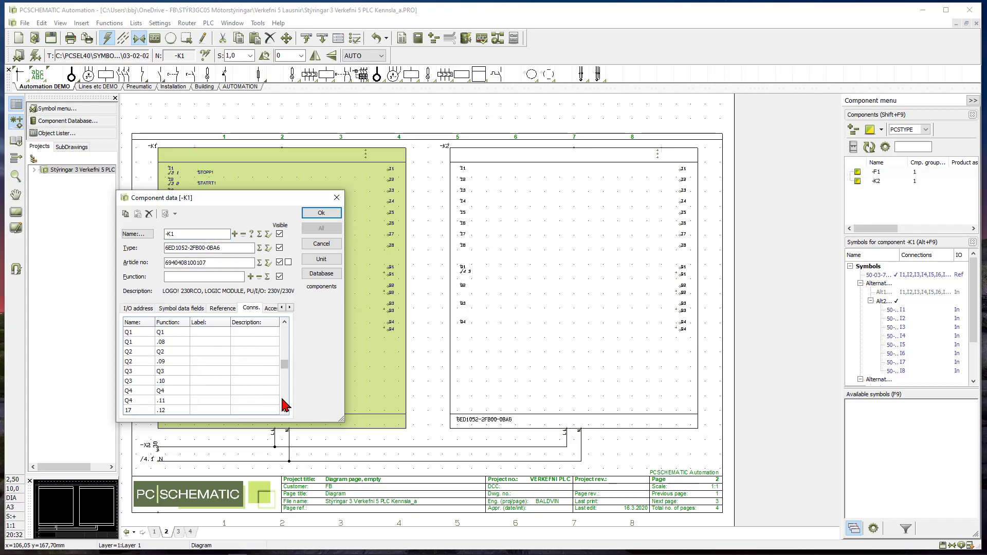
pyautogui.click(216, 333)
pyautogui.write('Q1')
pyautogui.press('Tab')
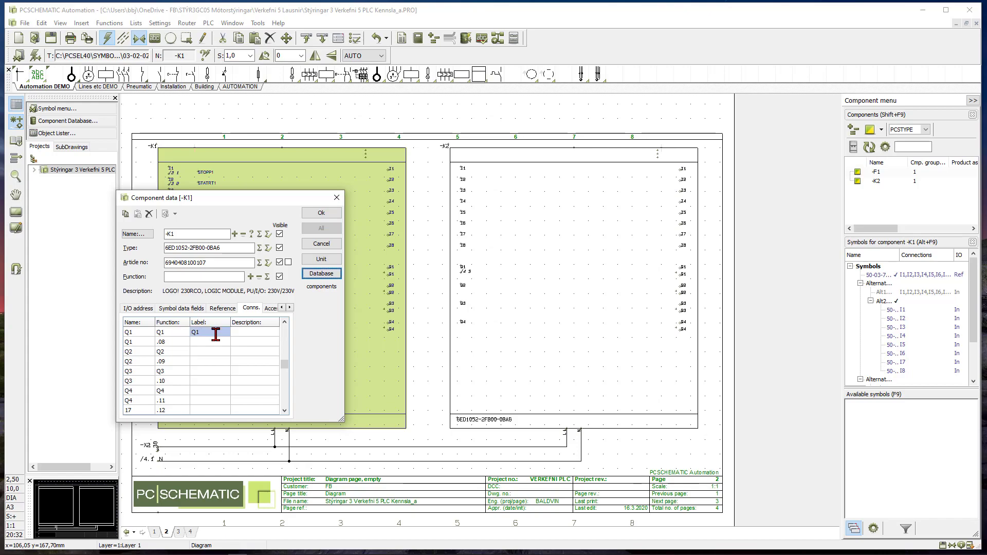
pyautogui.click(207, 351)
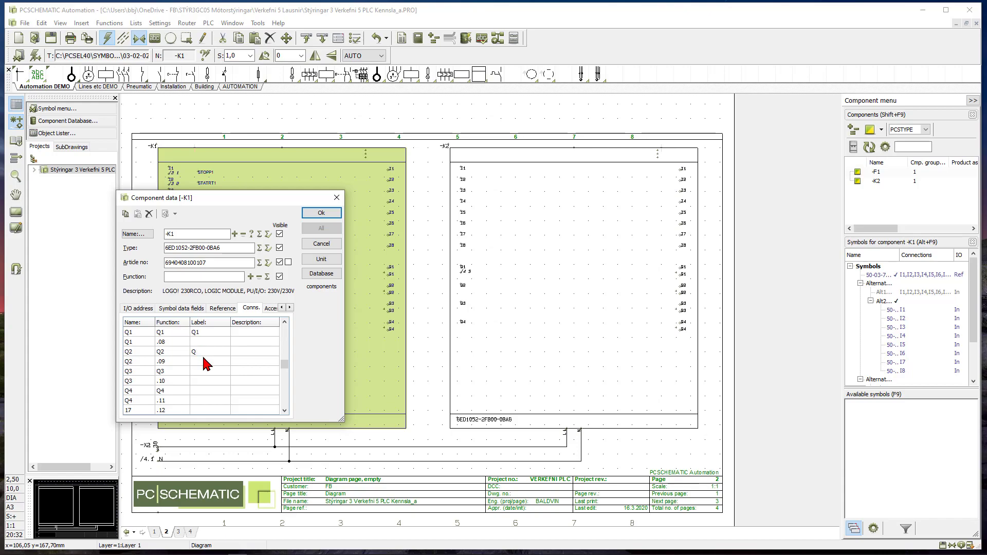
pyautogui.write('Q2')
# Label -K1's Q3 and Q4 as P1 and P2, and describe Q1 to Q4 as M1 RETT, M1 RANG, GAUML1 and GAUML2.
pyautogui.click(199, 392)
pyautogui.write('T')
pyautogui.click(241, 369)
pyautogui.write('GAUML2')
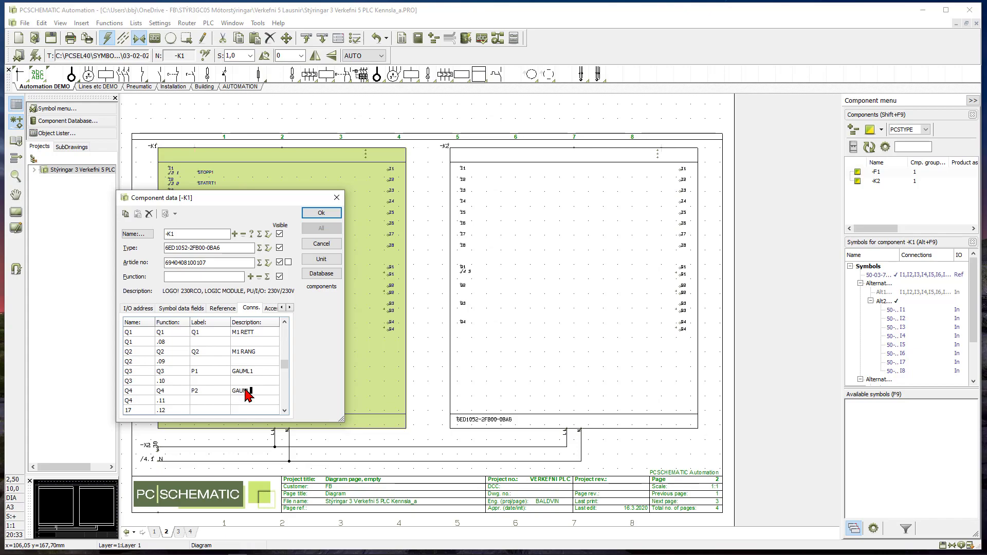
pyautogui.click(320, 214)
# In -K2's component data, label the Q1 connection with function .08 as P3 and describe it as GAUML 3.
pyautogui.doubleClick(532, 310)
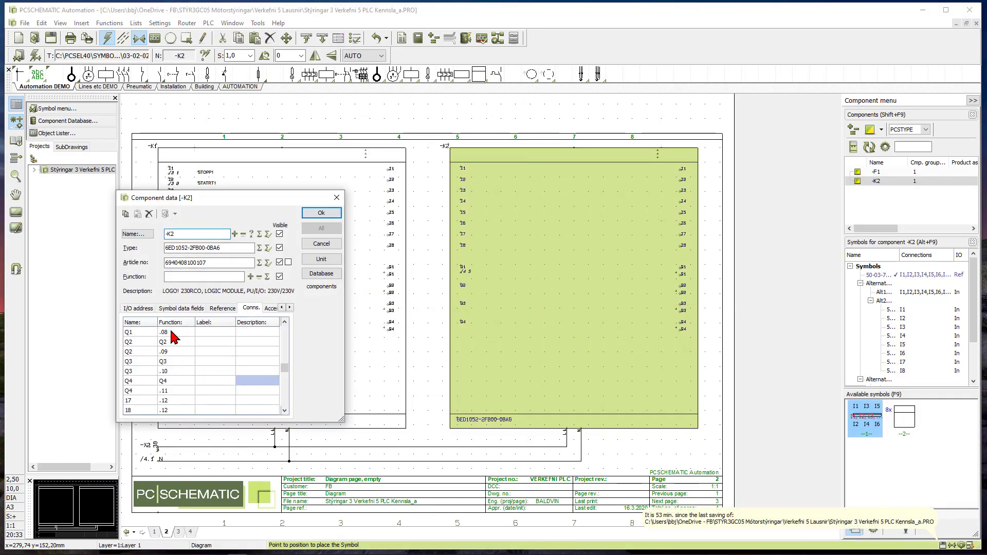
pyautogui.click(213, 332)
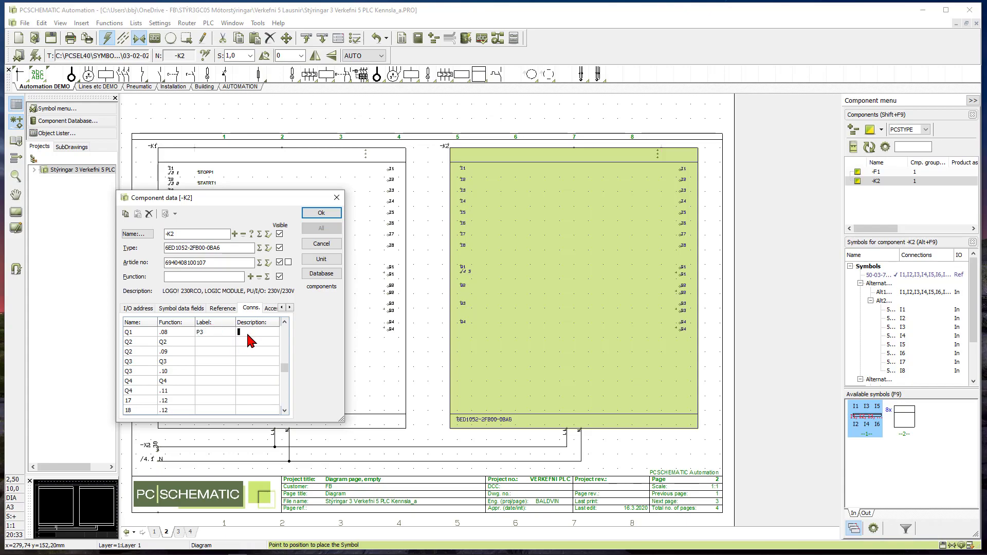
pyautogui.write('GAL')
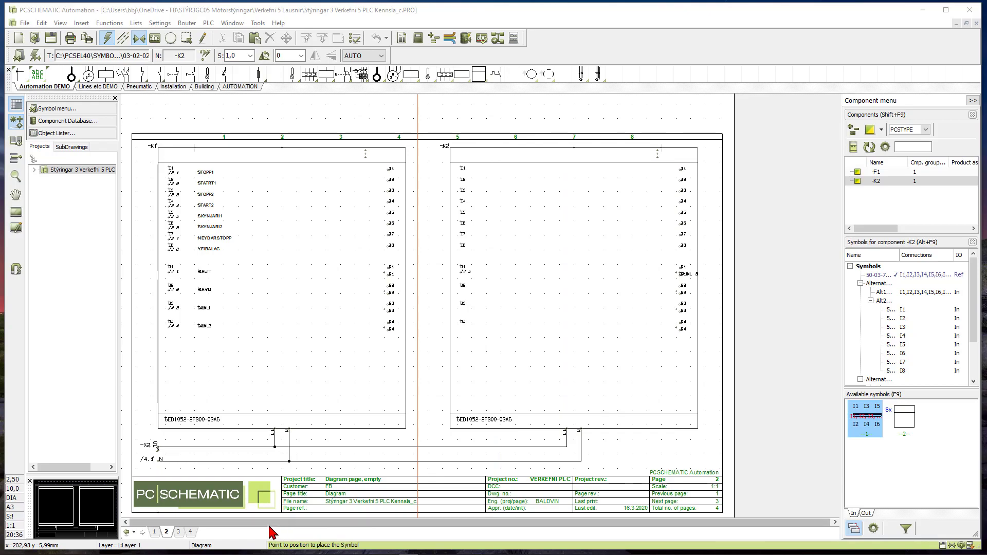
# Insert a Terminals List page after page 4 using the PCSterminallist 1 template, and update all lists.
pyautogui.click(190, 532)
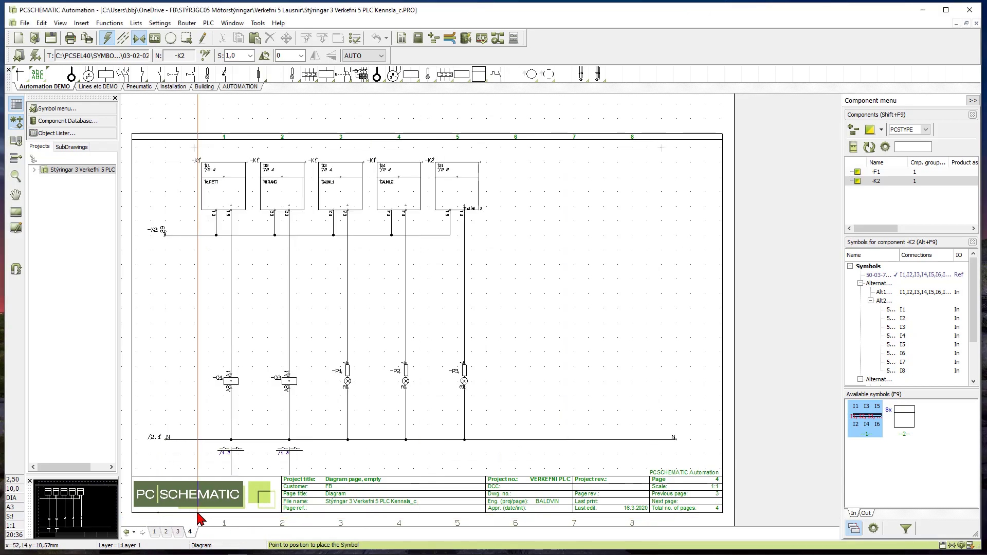
pyautogui.click(81, 23)
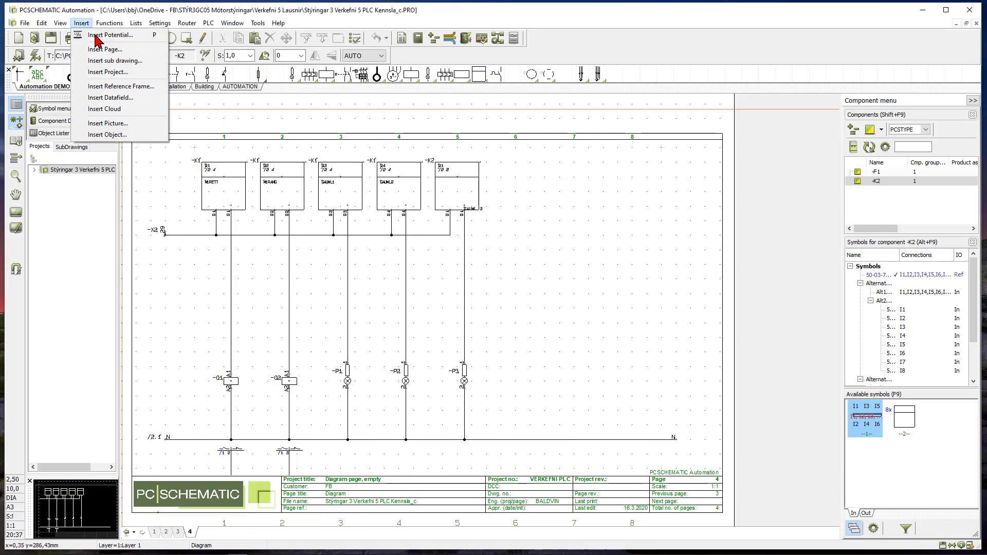
pyautogui.click(105, 50)
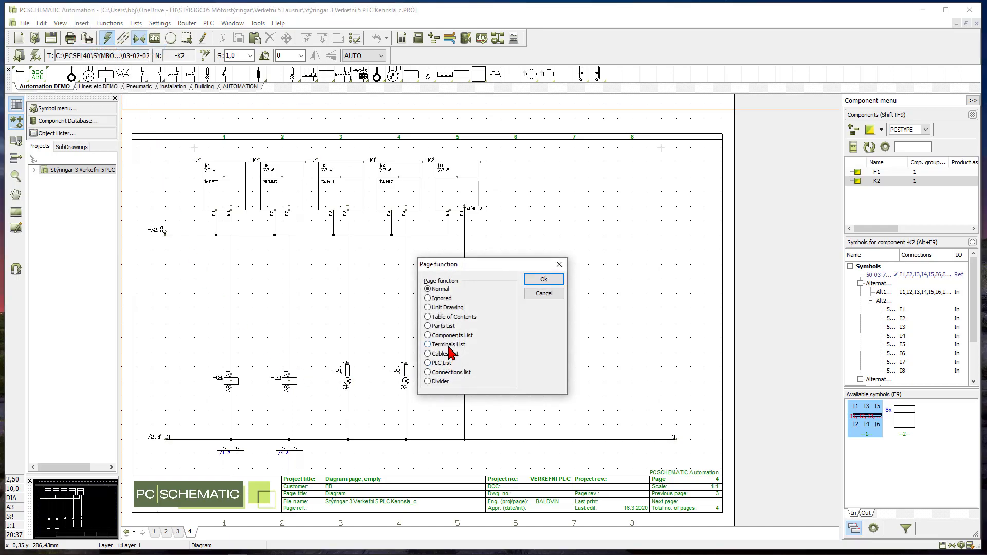
pyautogui.click(541, 280)
pyautogui.click(424, 278)
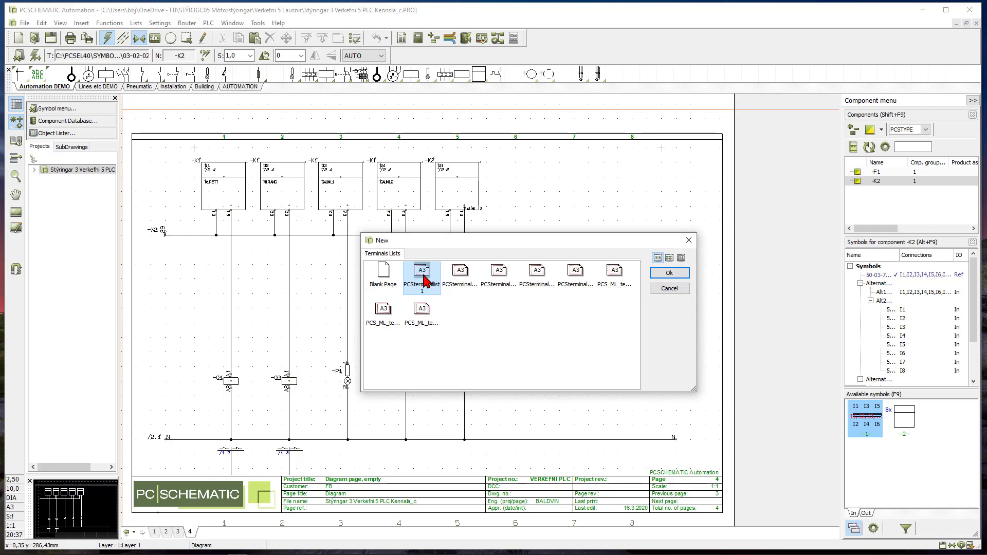
pyautogui.click(669, 274)
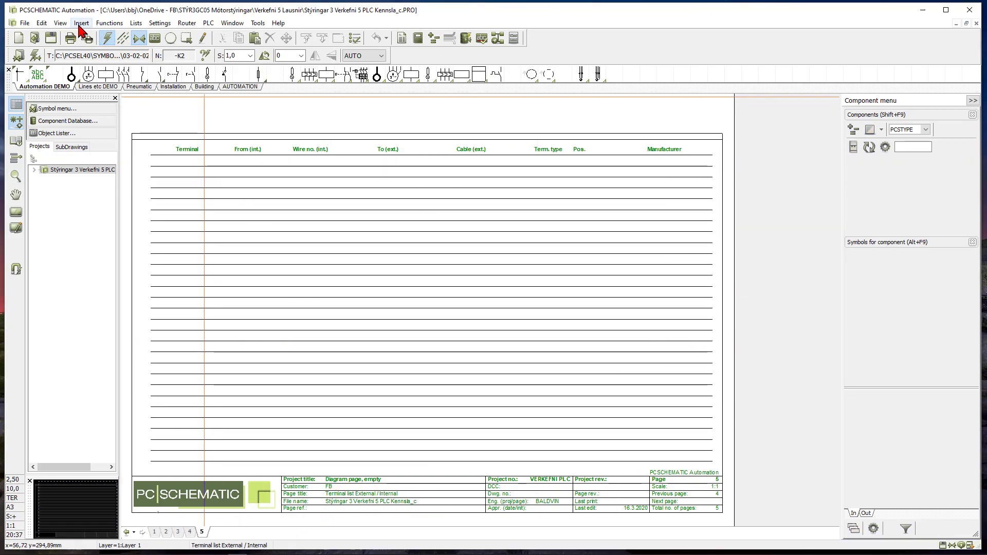
pyautogui.click(136, 23)
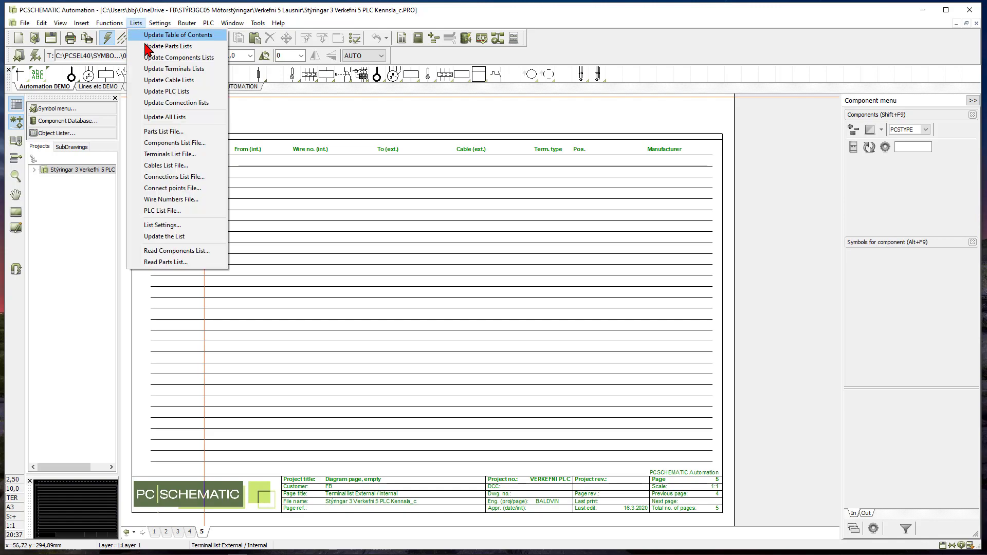
pyautogui.click(167, 117)
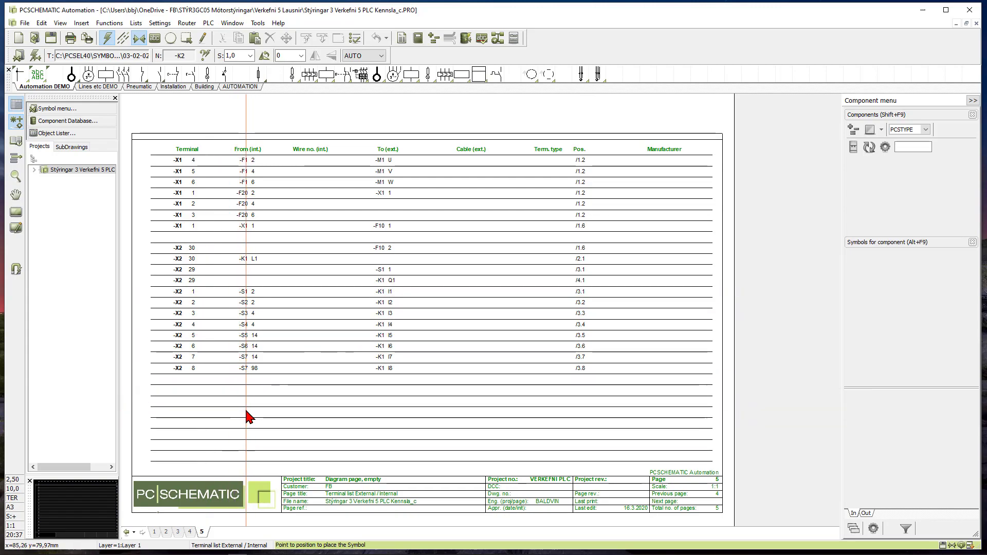
# Insert a Connections list page after the terminal list on page 5, using the PCS_ML_Net1-dk template.
pyautogui.click(83, 23)
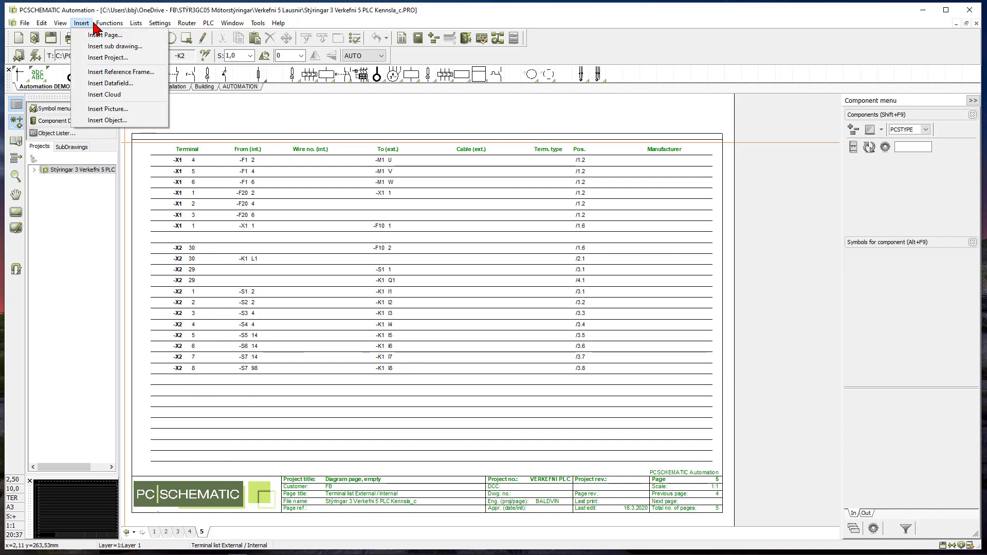
pyautogui.moveTo(137, 25)
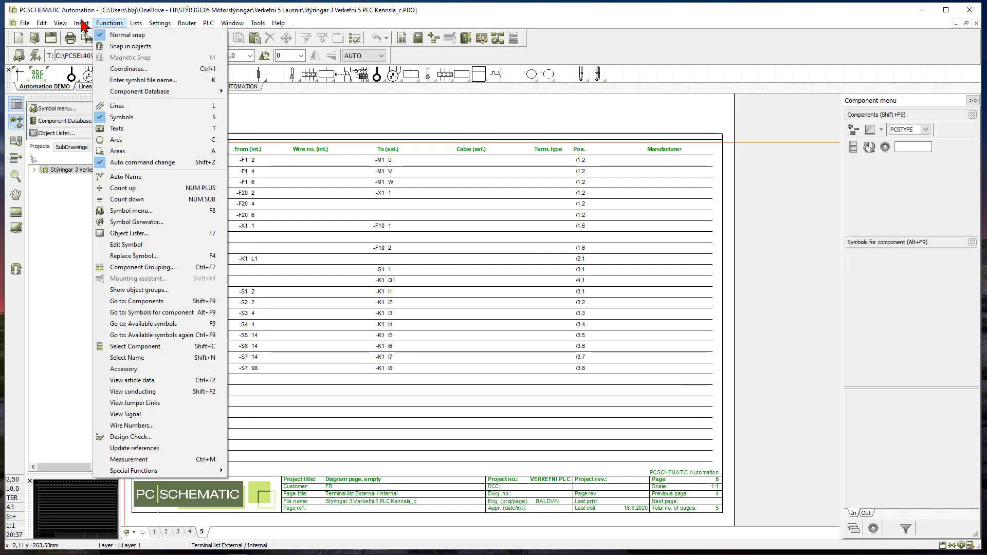
pyautogui.click(90, 34)
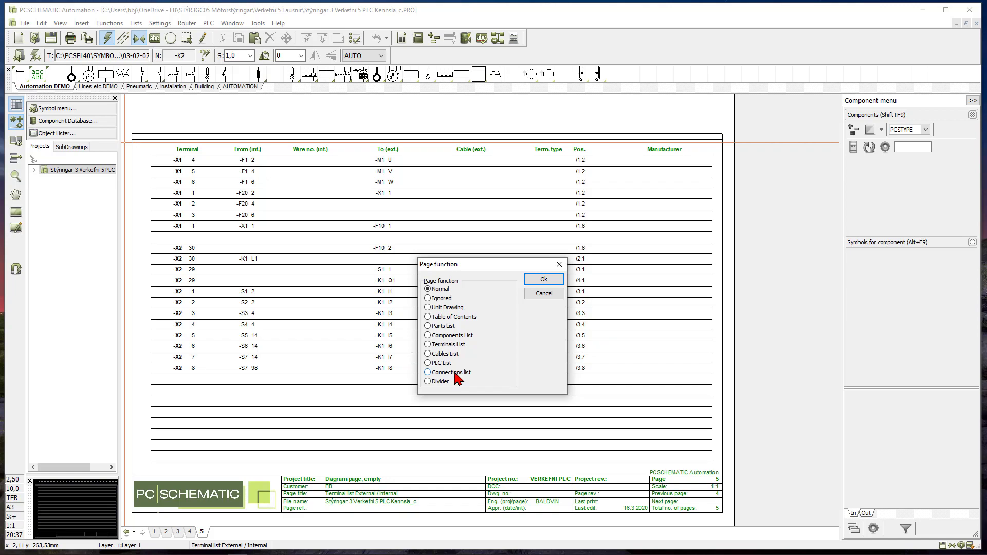
pyautogui.click(535, 282)
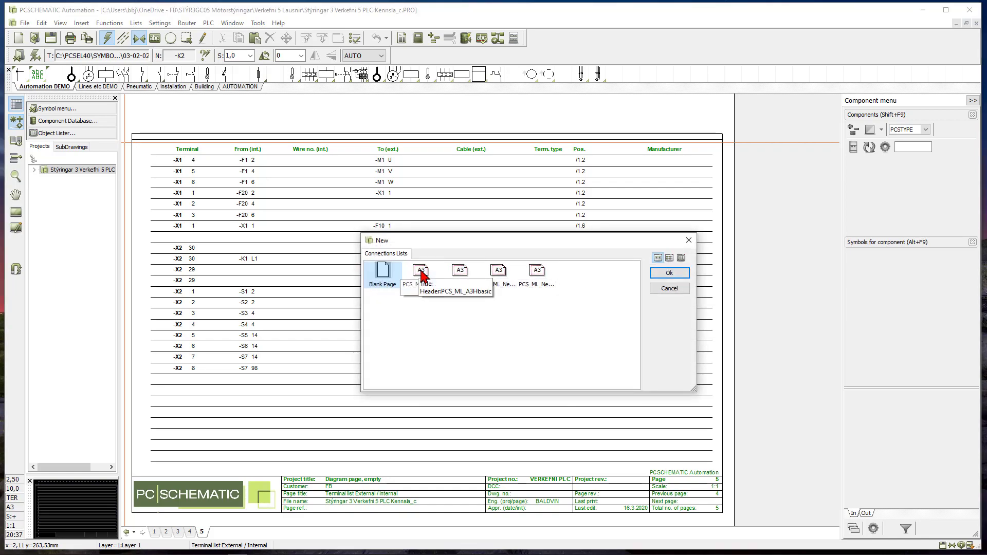
pyautogui.click(422, 276)
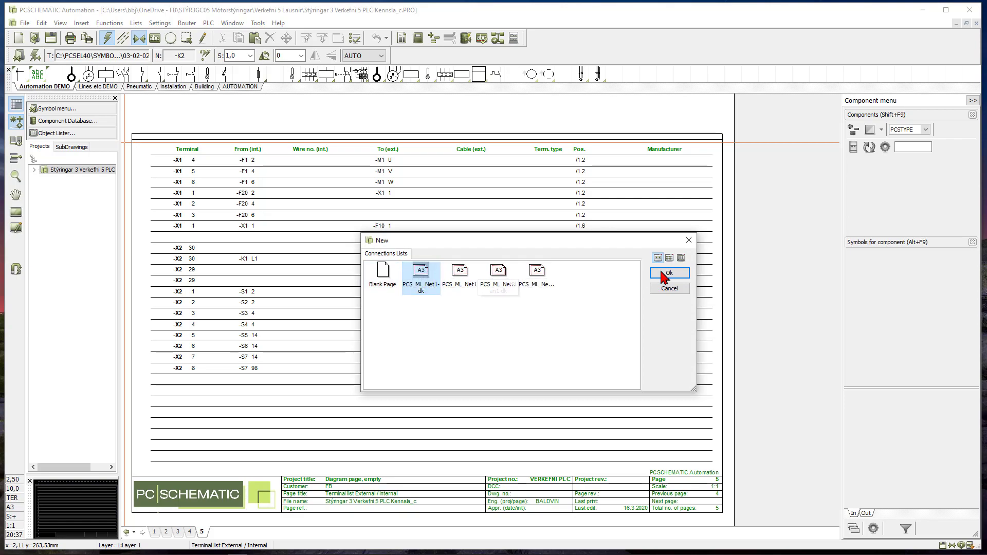
pyautogui.click(661, 277)
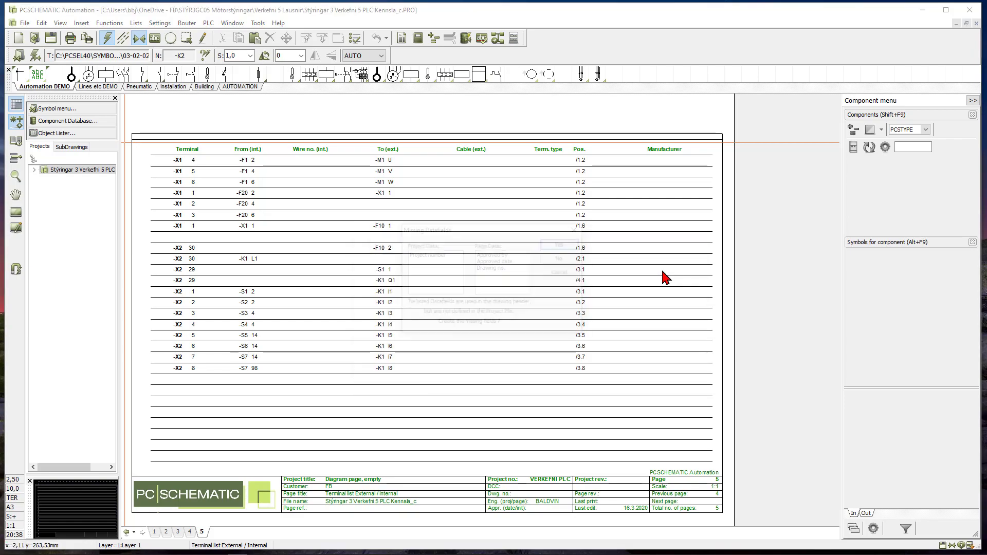
pyautogui.click(559, 244)
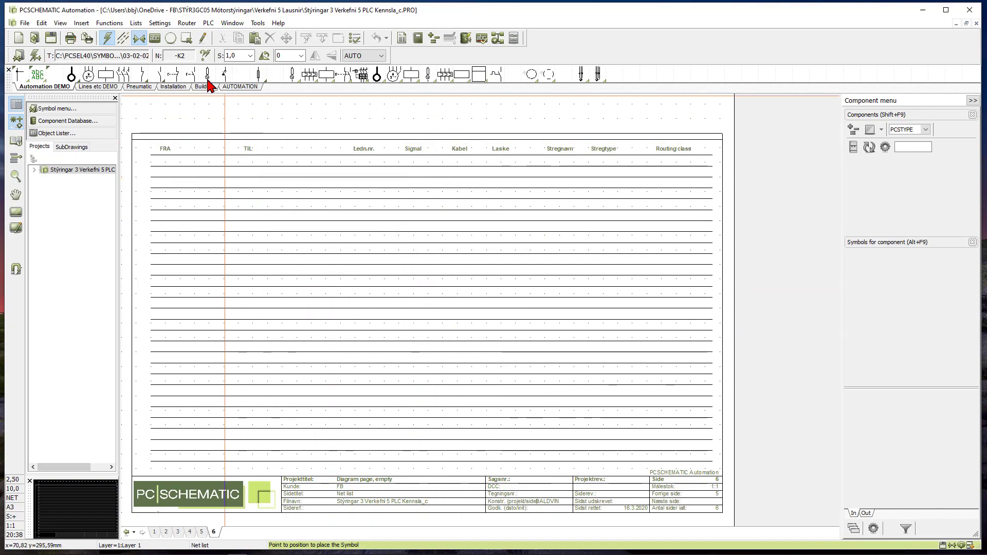
# Update all lists, adding the missing pages needed for the net list.
pyautogui.click(137, 23)
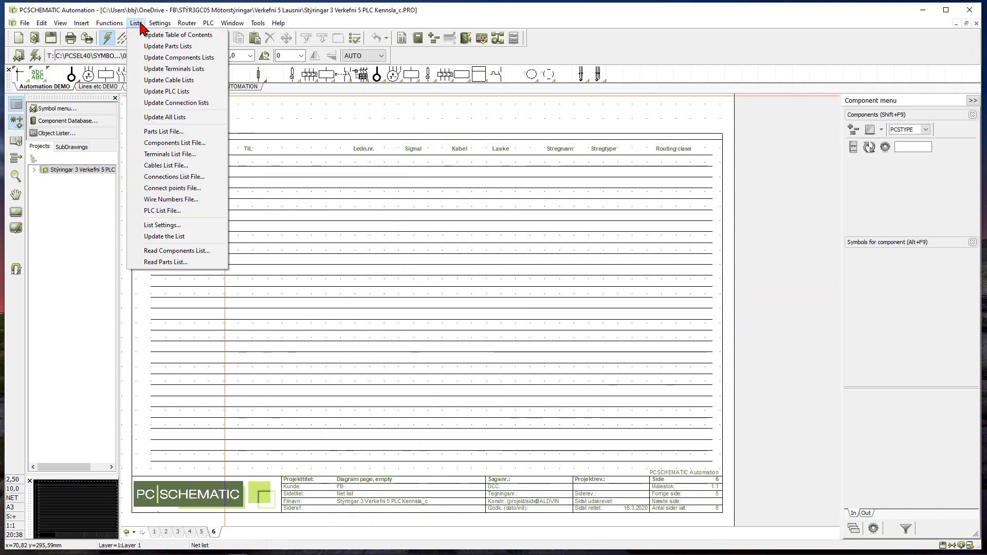
pyautogui.click(184, 118)
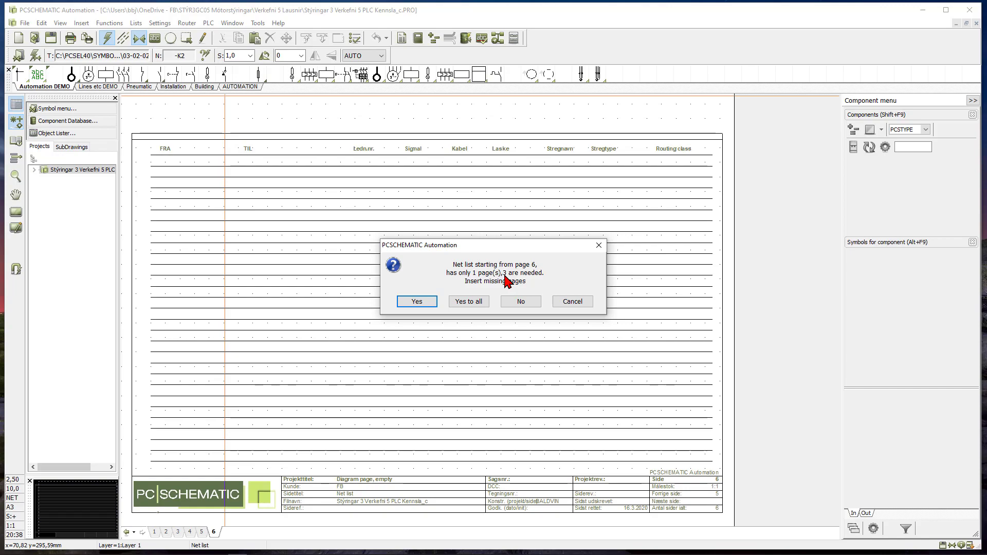
pyautogui.click(426, 305)
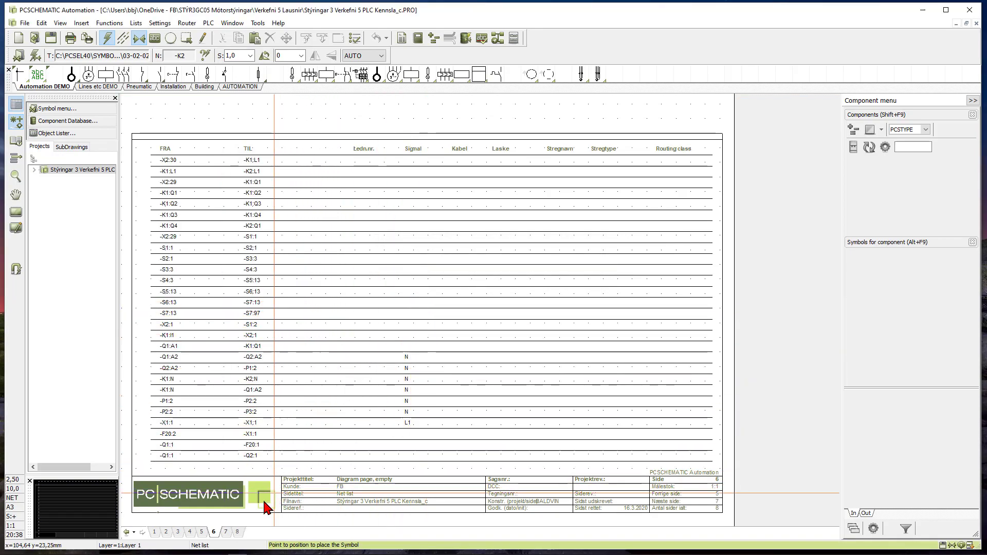
# Review the from-to connections on net list pages 6 to 8 and return to the terminal list on page 5.
pyautogui.click(226, 532)
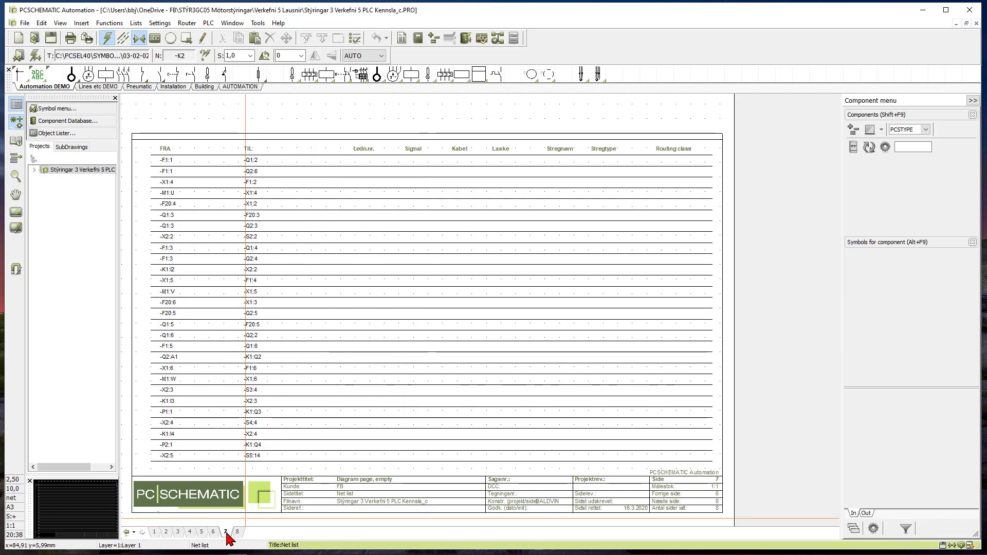
pyautogui.click(239, 533)
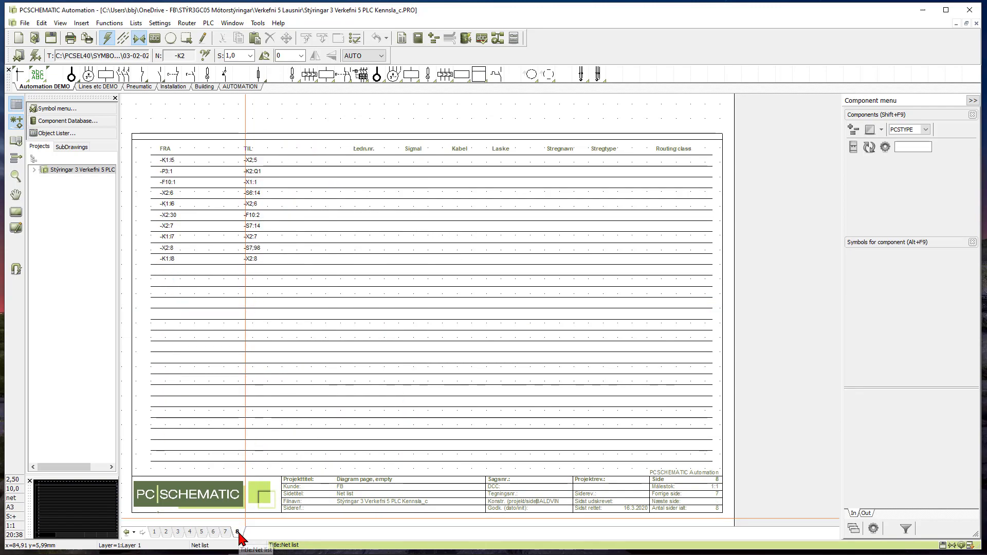
pyautogui.click(225, 532)
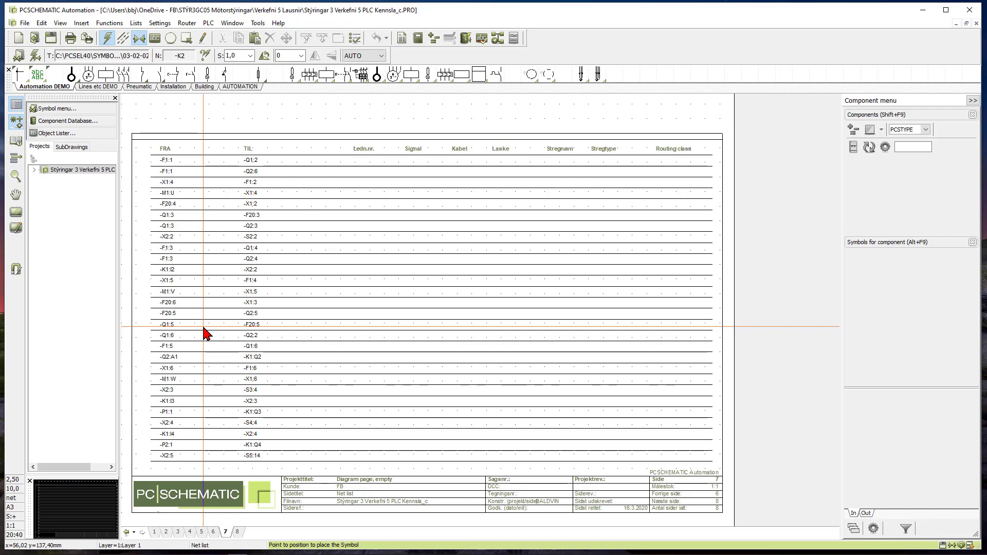
pyautogui.click(238, 533)
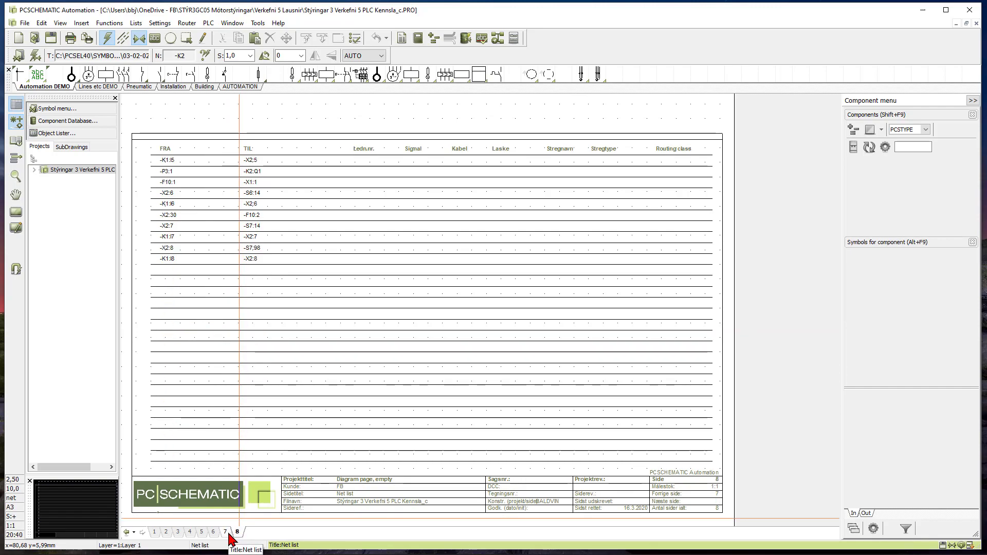
pyautogui.click(227, 533)
pyautogui.click(215, 535)
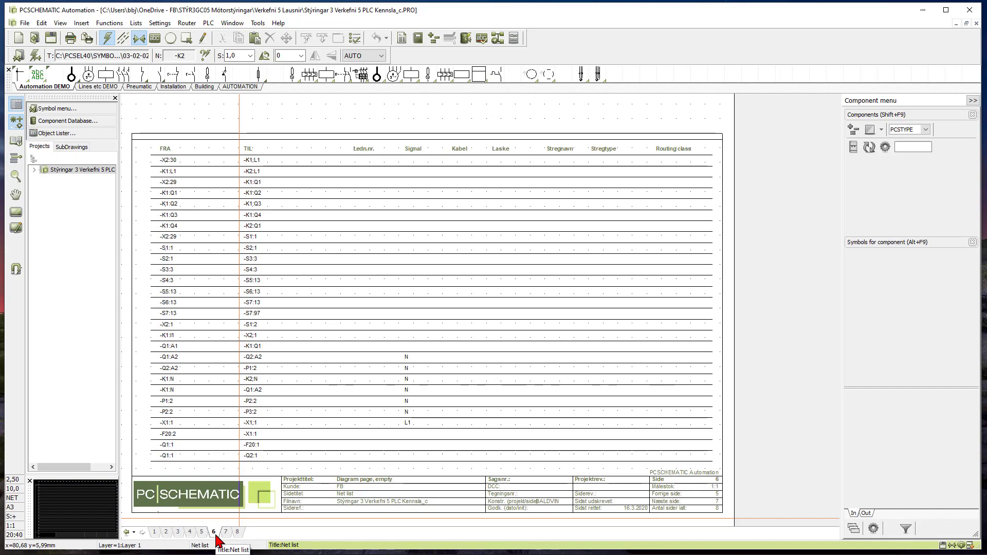
pyautogui.click(204, 535)
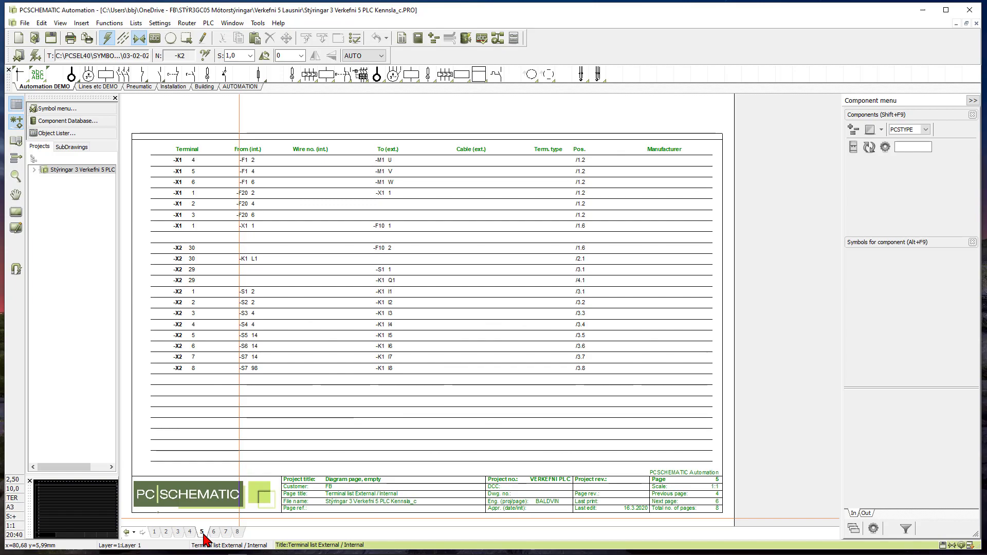